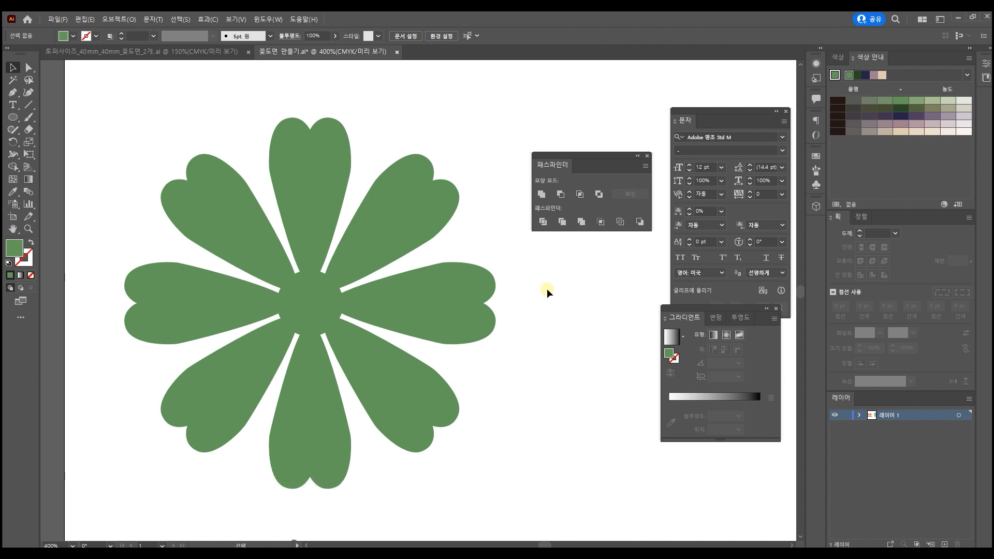
Step: Draw a 10 mm by 10 mm circle in the empty area beside the green flower, matching its centre circle
{"action": "left_click_drag", "start_coordinate": [546, 289], "coordinate": [486, 292]}
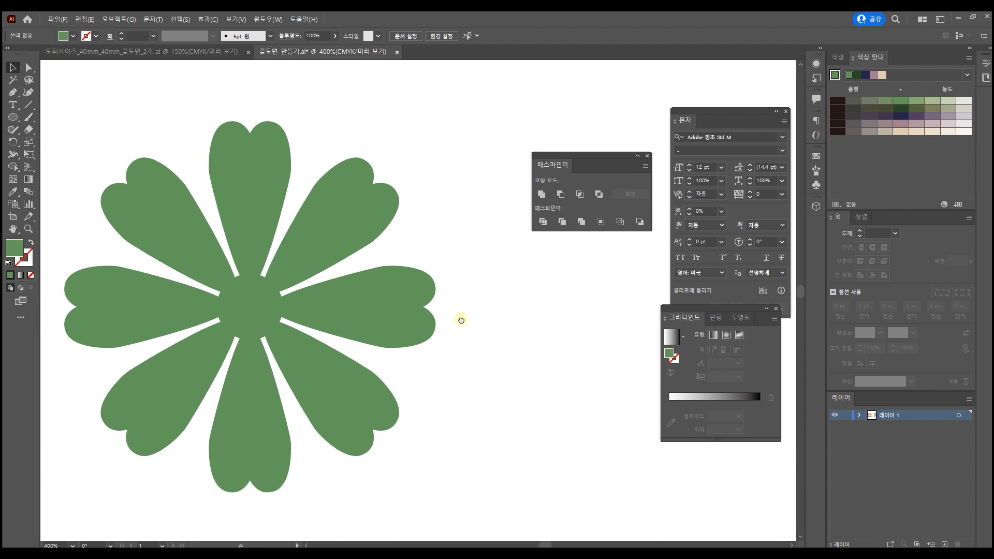
{"action": "left_click", "coordinate": [244, 306]}
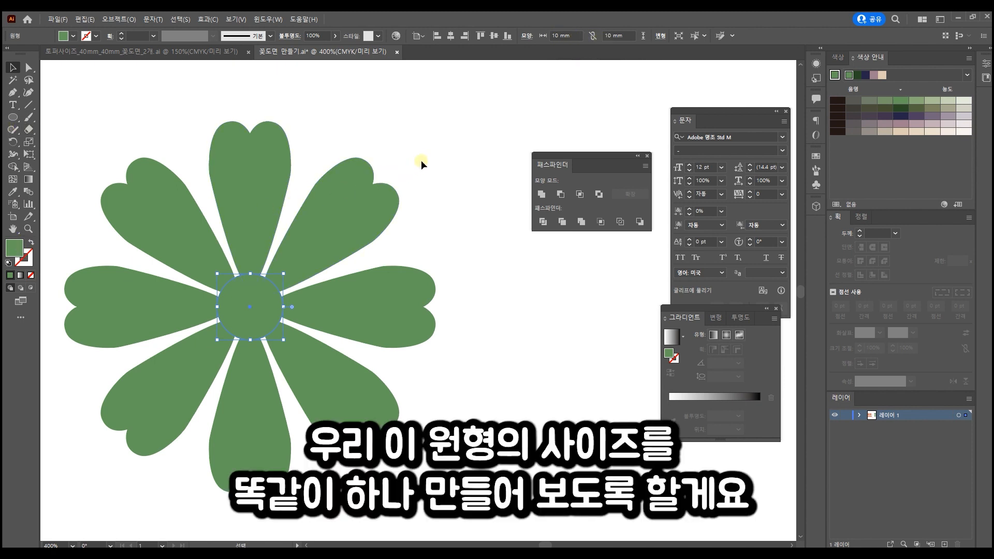
{"action": "left_click", "coordinate": [432, 204]}
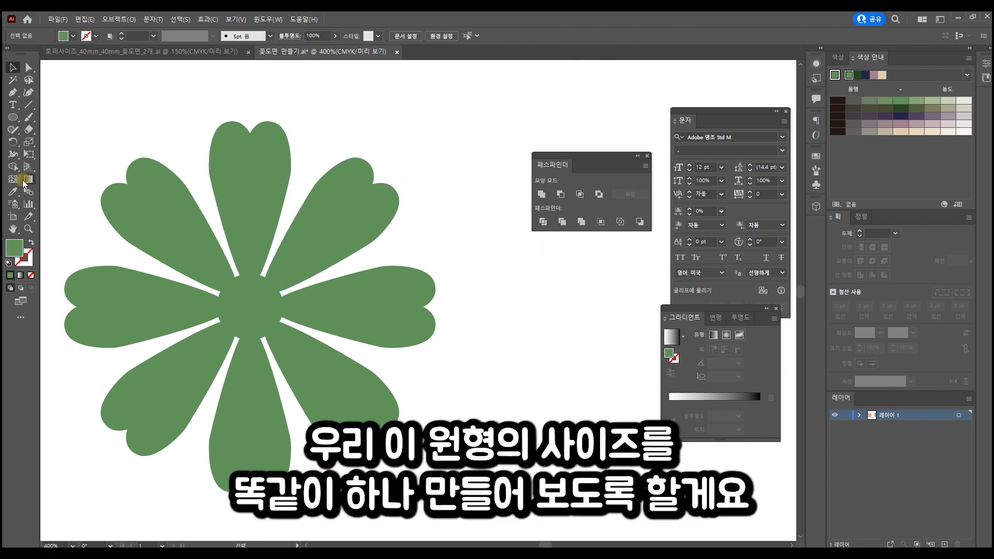
{"action": "left_click", "coordinate": [14, 118]}
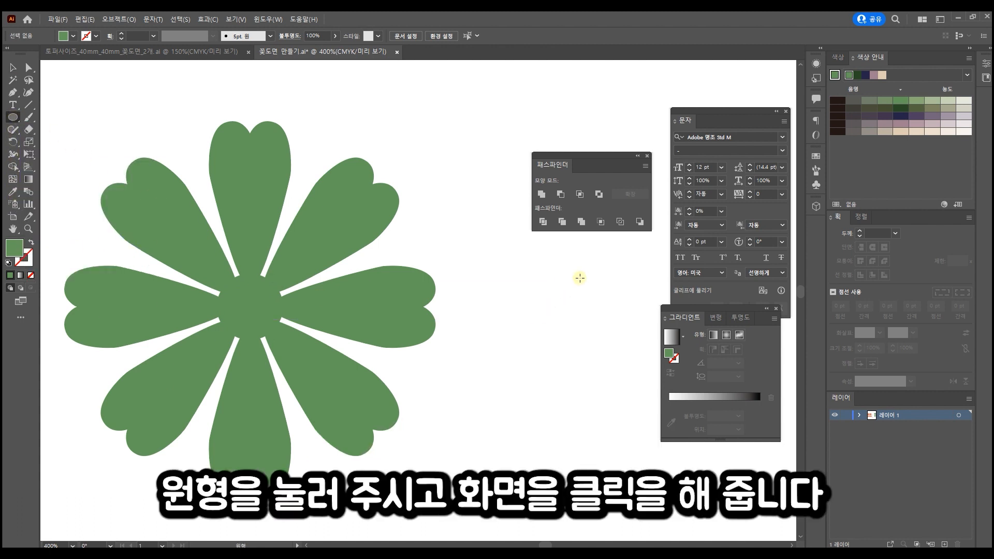
{"action": "left_click", "coordinate": [540, 302]}
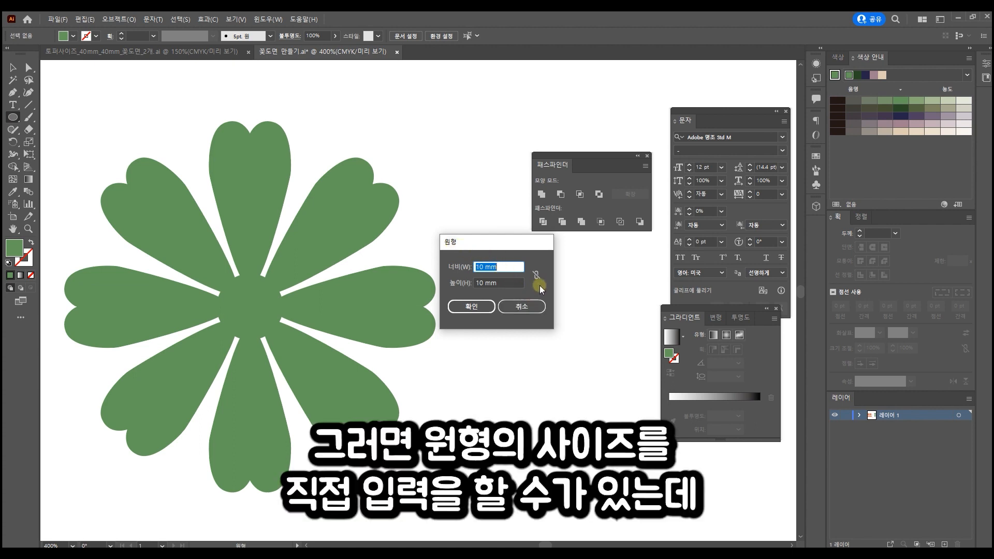
{"action": "left_click", "coordinate": [486, 309]}
Step: Move the new circle slightly farther away from the flower
{"action": "left_click", "coordinate": [14, 68]}
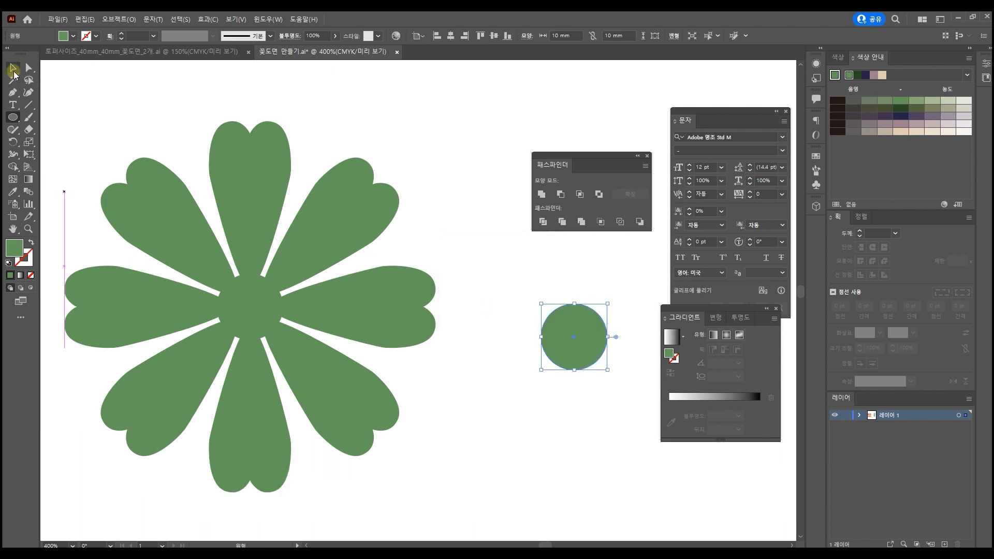
{"action": "left_click_drag", "start_coordinate": [524, 292], "coordinate": [408, 302]}
{"action": "left_click_drag", "start_coordinate": [484, 336], "coordinate": [538, 301]}
Step: Change the new circle's fill to a golden yellow with RGB 221, 181, 54, and deselect it
{"action": "left_click", "coordinate": [15, 250]}
{"action": "double_click", "coordinate": [16, 250]}
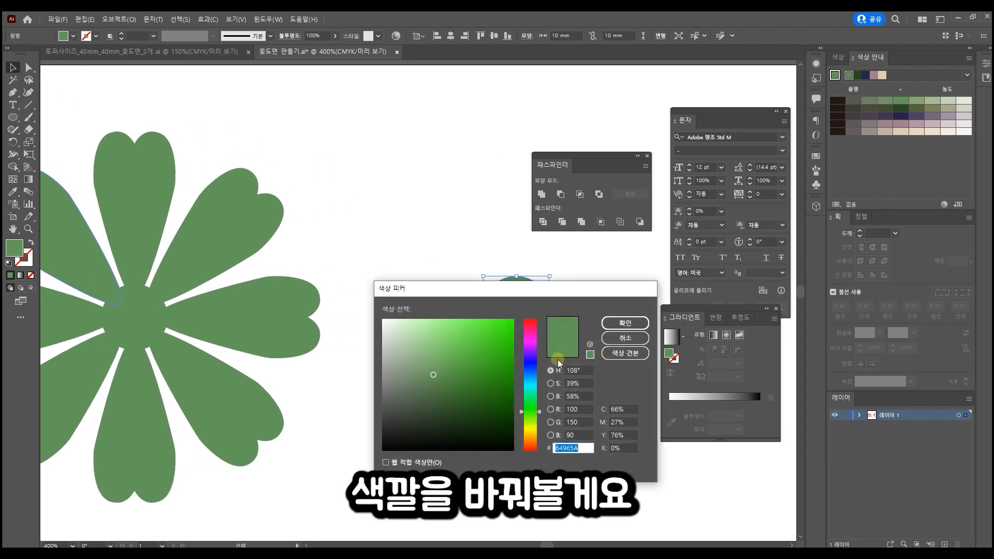
{"action": "left_click", "coordinate": [533, 433]}
{"action": "left_click_drag", "start_coordinate": [492, 383], "coordinate": [482, 335]}
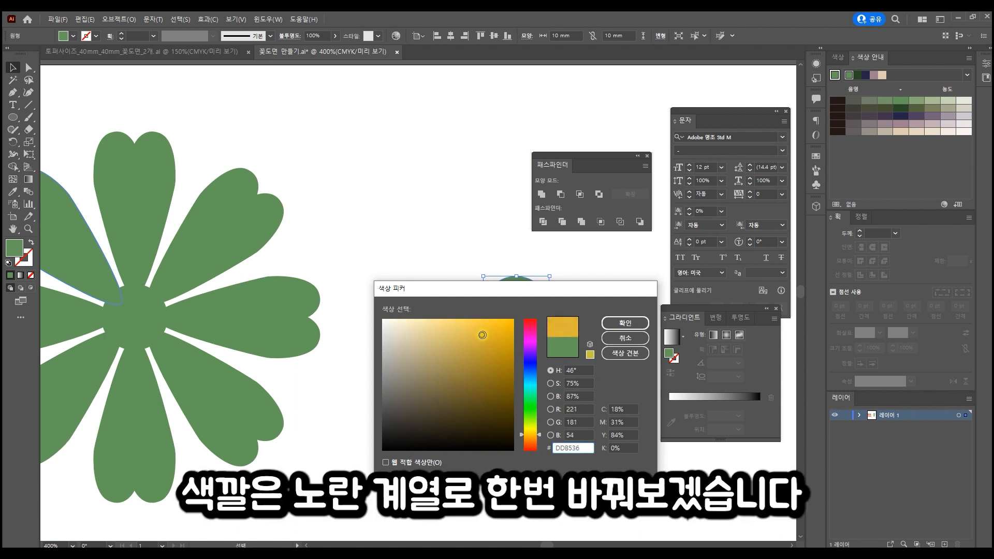
{"action": "left_click", "coordinate": [618, 322]}
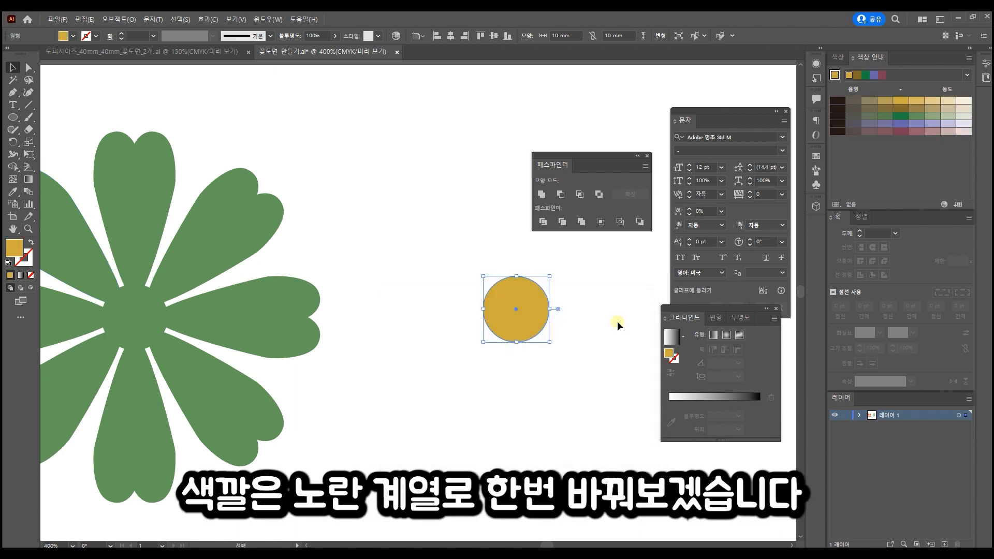
{"action": "left_click", "coordinate": [597, 324]}
Step: Trace the left half of the flower's top heart-shaped petal with the Pen tool, closing the path along the petal's vertical centre line
{"action": "left_click_drag", "start_coordinate": [344, 241], "coordinate": [455, 269]}
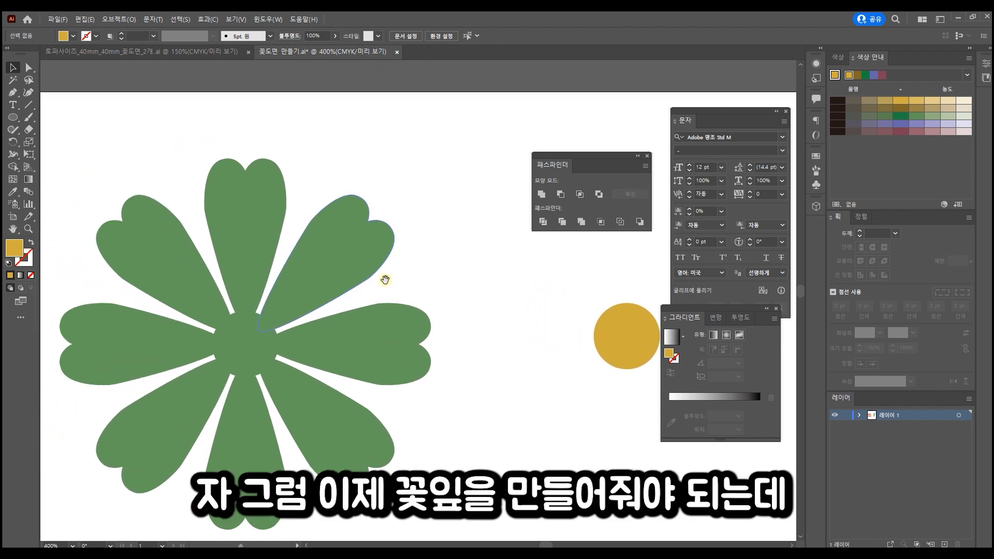
{"action": "scroll", "coordinate": [284, 264], "scroll_direction": "up", "scroll_amount": 1}
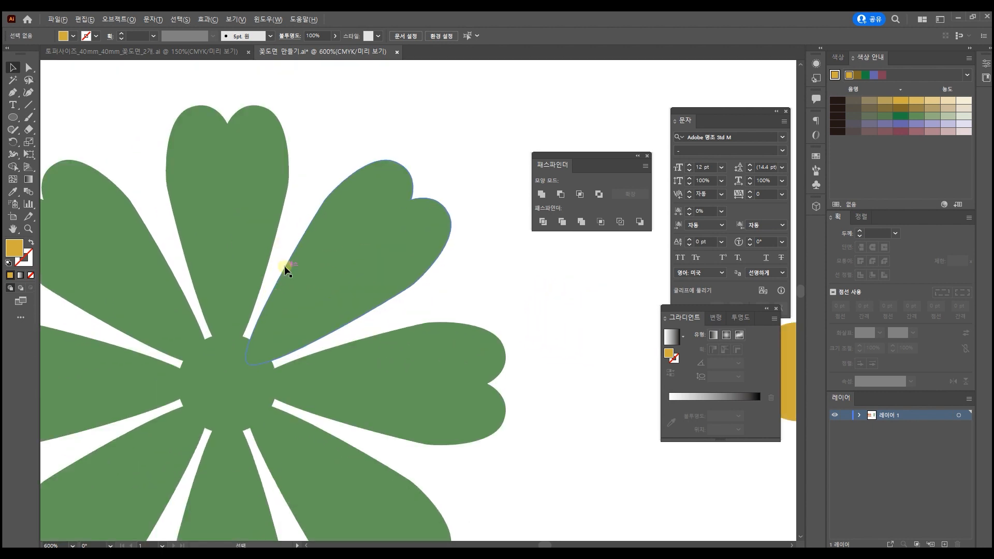
{"action": "left_click_drag", "start_coordinate": [244, 220], "coordinate": [353, 210]}
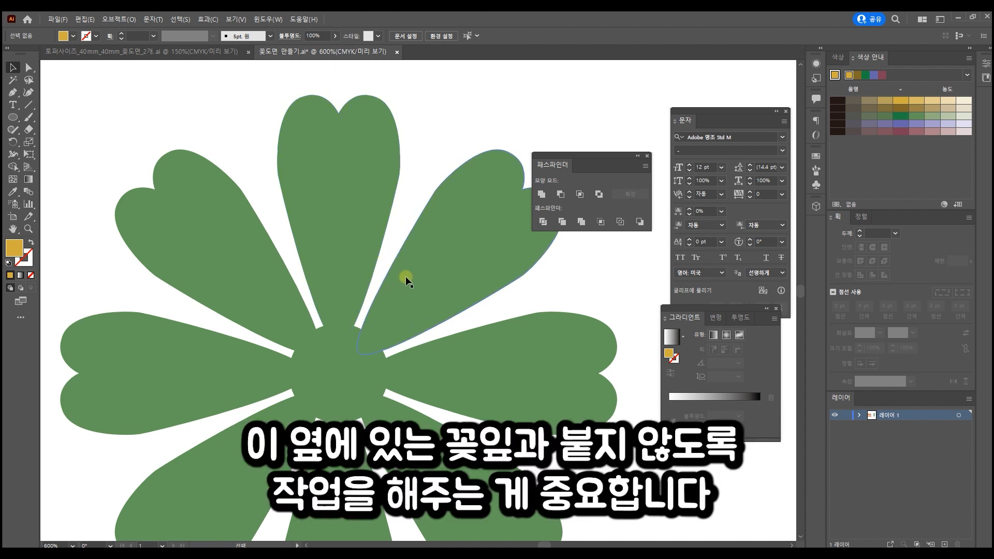
{"action": "key", "text": "p"}
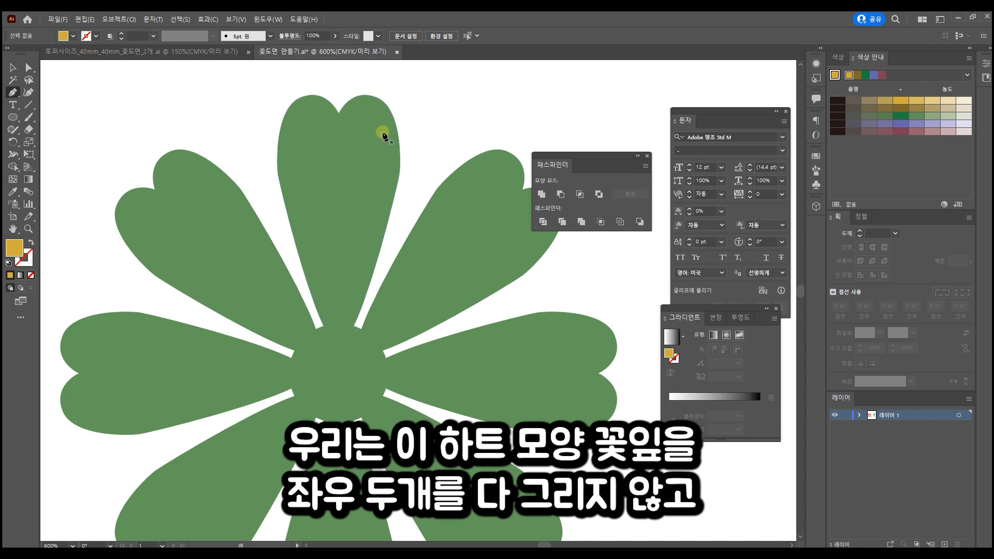
{"action": "left_click", "coordinate": [338, 112]}
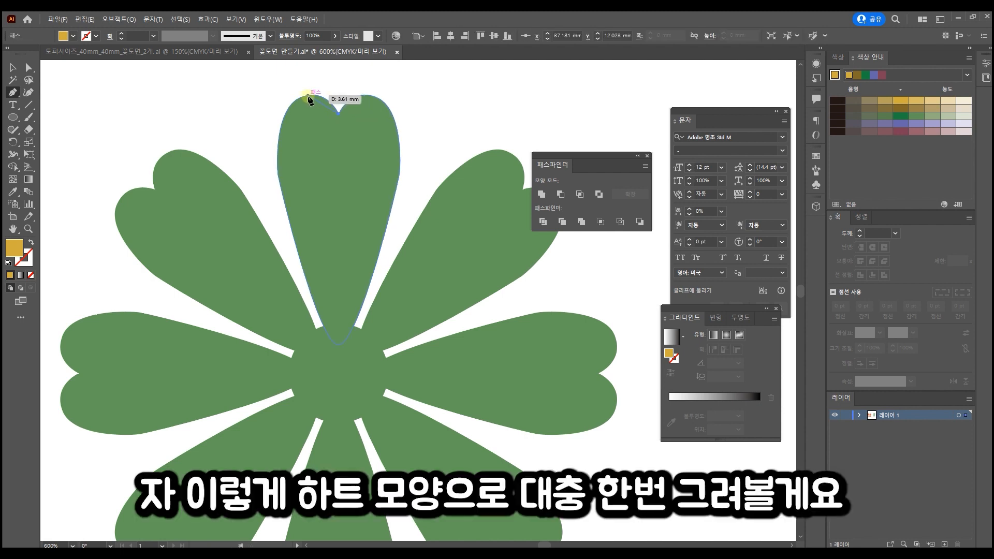
{"action": "left_click_drag", "start_coordinate": [307, 96], "coordinate": [284, 102]}
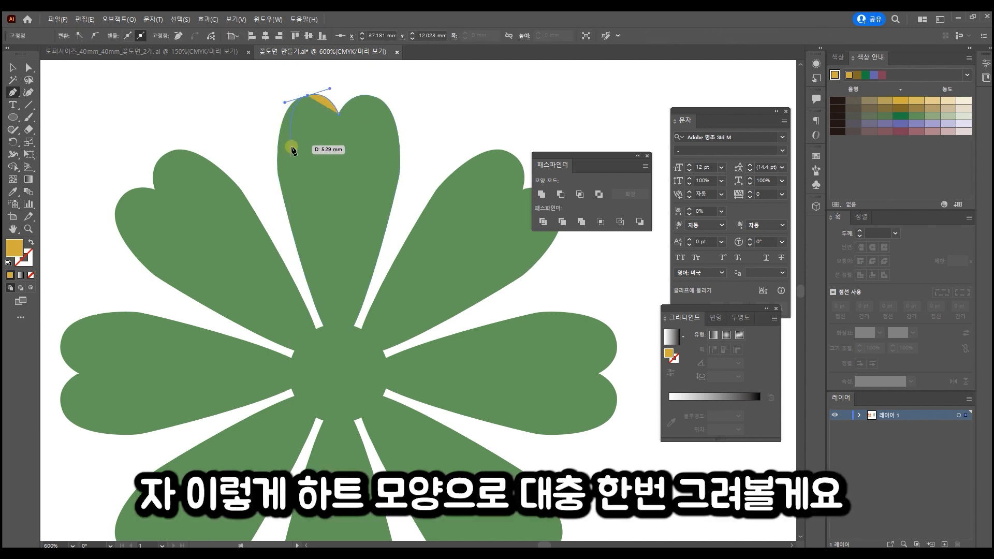
{"action": "left_click_drag", "start_coordinate": [278, 174], "coordinate": [284, 230]}
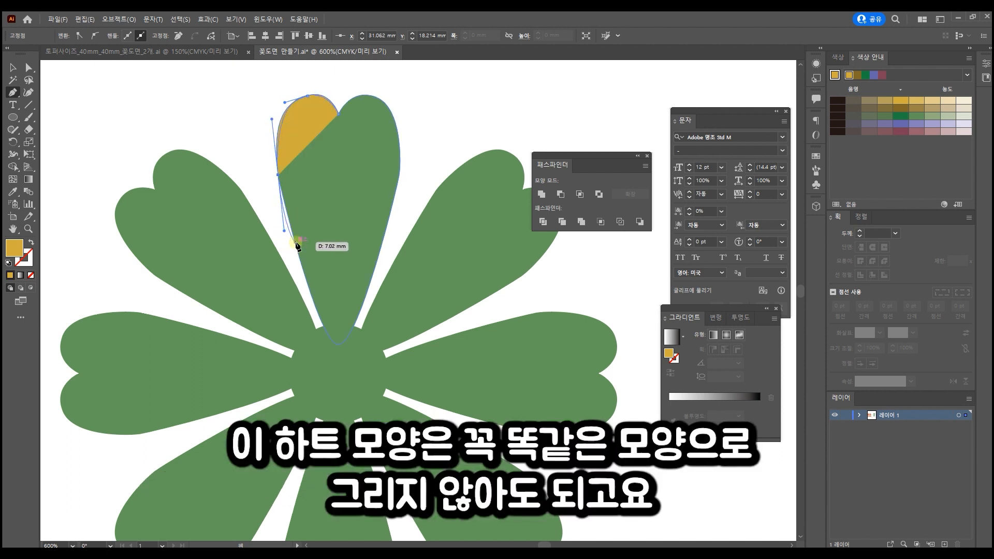
{"action": "left_click_drag", "start_coordinate": [326, 333], "coordinate": [333, 341]}
{"action": "left_click", "coordinate": [326, 332]}
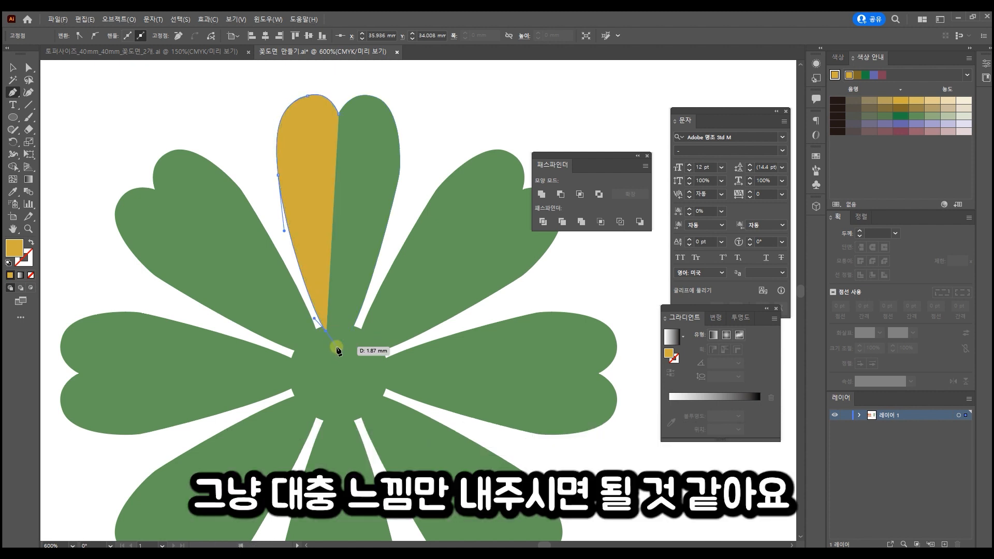
{"action": "left_click_drag", "start_coordinate": [337, 345], "coordinate": [346, 344]}
{"action": "left_click", "coordinate": [339, 345]}
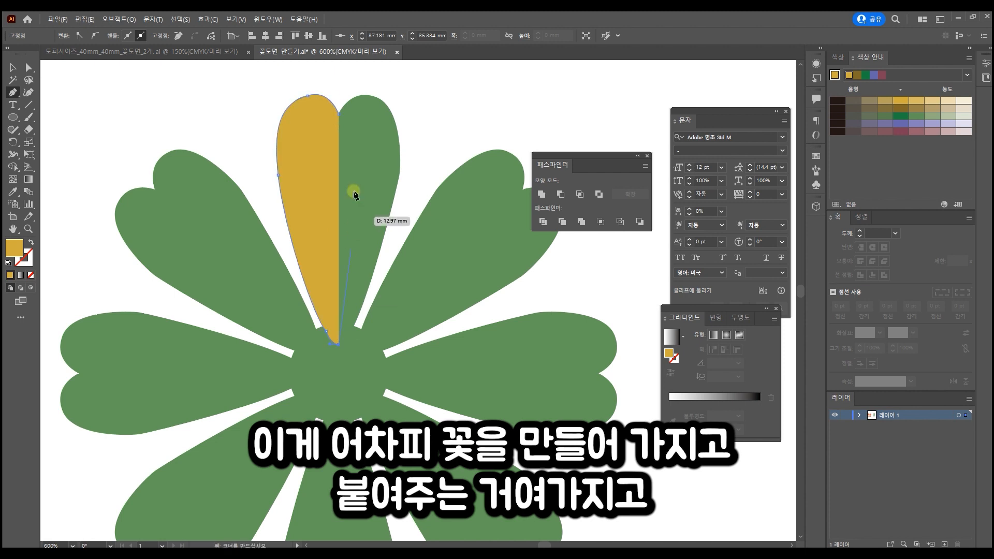
{"action": "left_click", "coordinate": [338, 114]}
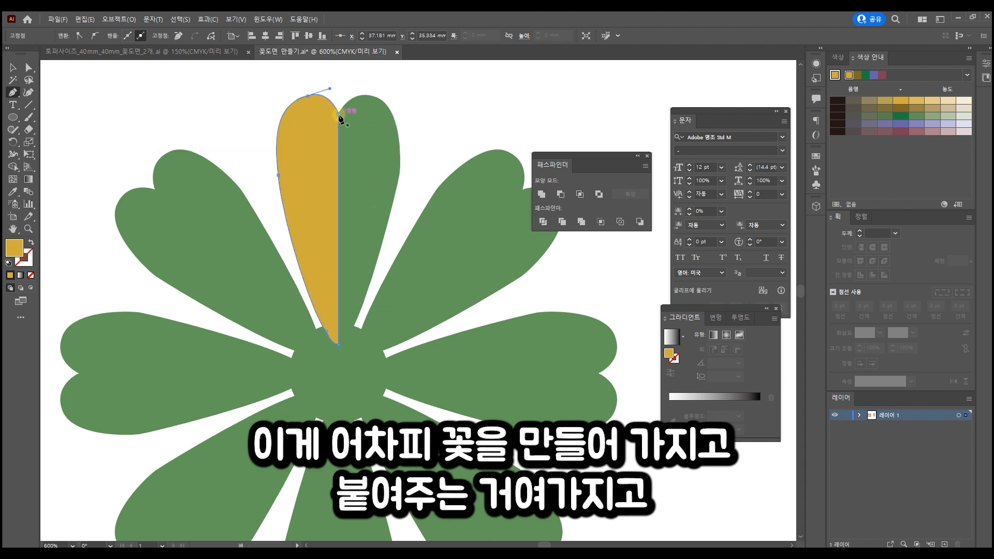
Step: Examine the anchor point and handles near the lower tip of the yellow half petal
{"action": "left_click", "coordinate": [29, 68]}
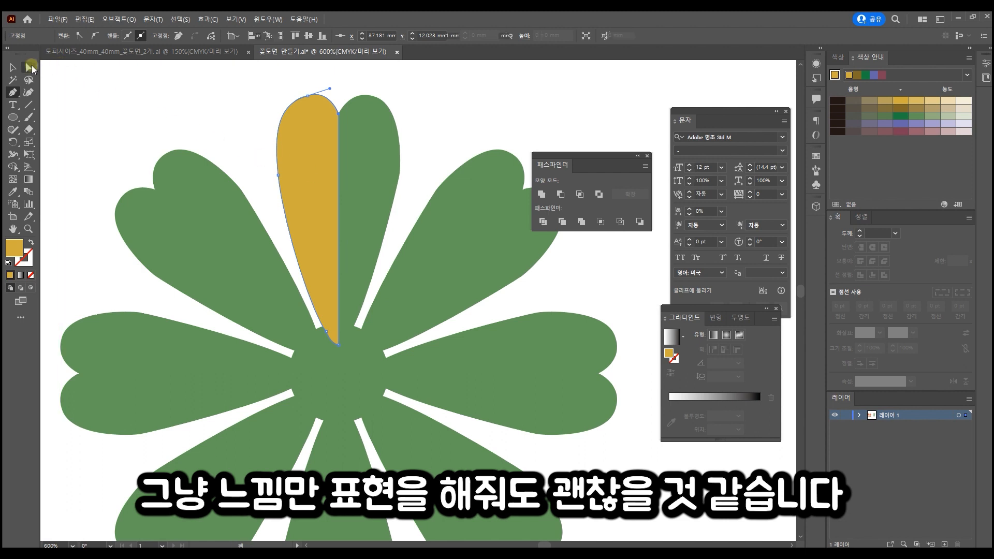
{"action": "left_click", "coordinate": [220, 102]}
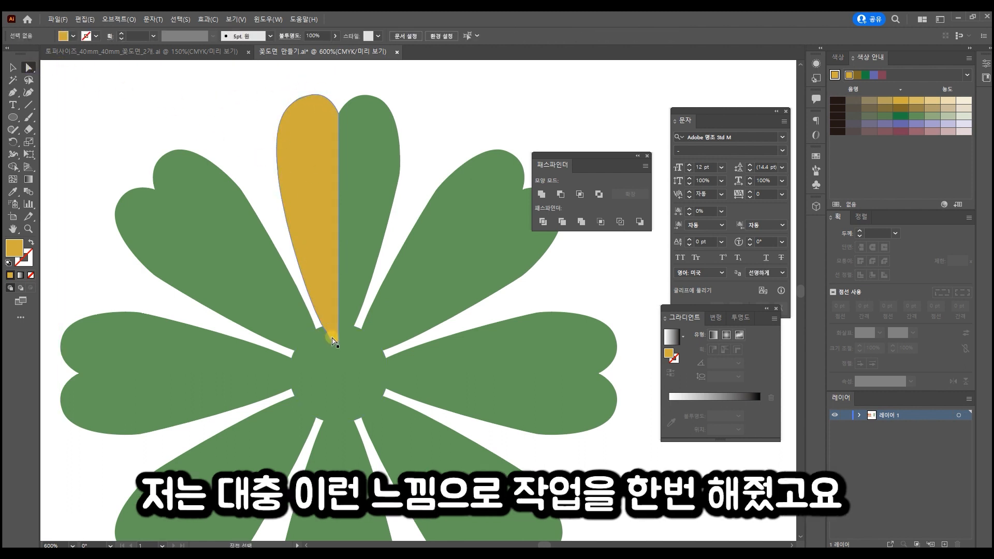
{"action": "left_click", "coordinate": [327, 330]}
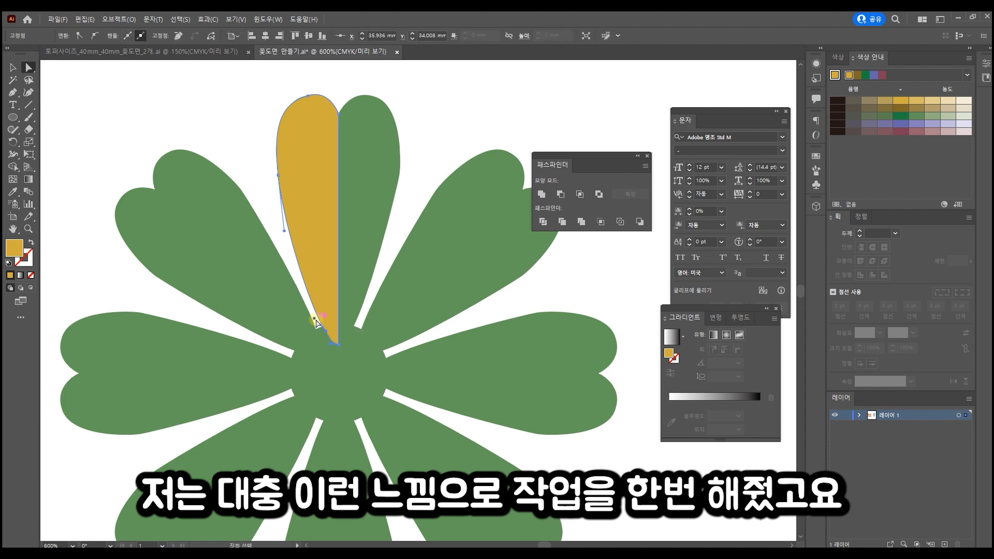
{"action": "left_click", "coordinate": [13, 67]}
{"action": "left_click", "coordinate": [158, 80]}
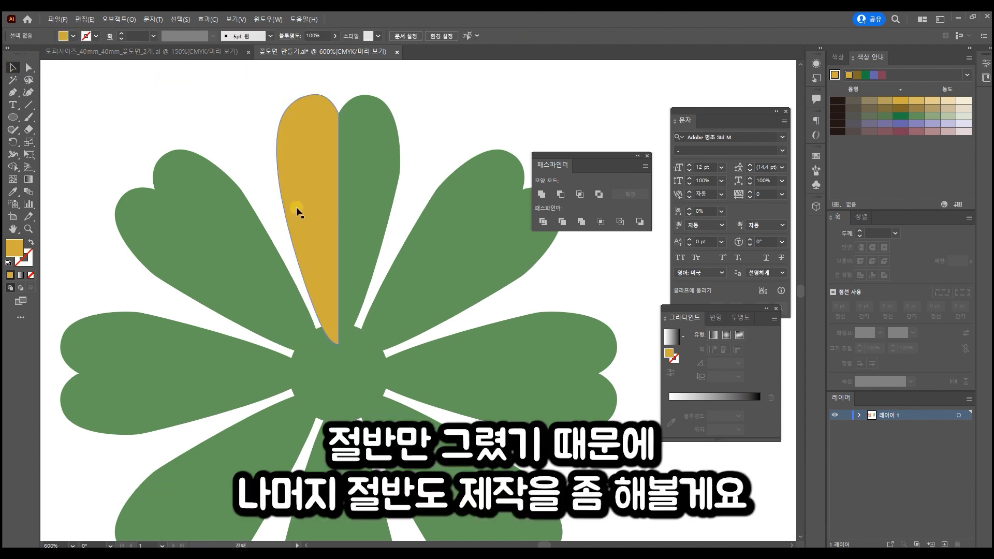
Step: Copy the yellow half petal and paste the duplicate in front at the same position
{"action": "left_click", "coordinate": [306, 170]}
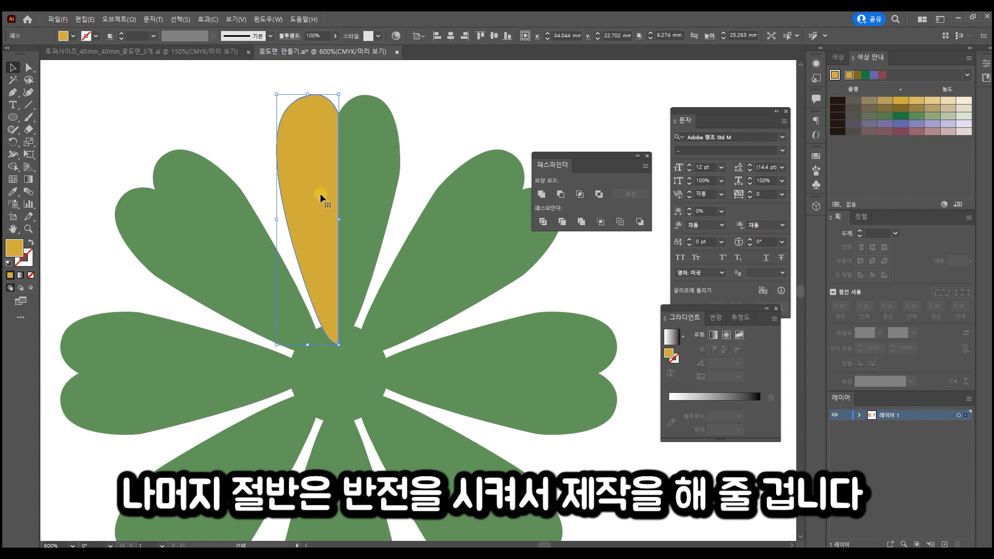
{"action": "key", "text": "a"}
{"action": "key", "text": "v"}
{"action": "key", "text": "ctrl+c"}
{"action": "key", "text": "ctrl+f"}
{"action": "left_click_drag", "start_coordinate": [320, 194], "coordinate": [246, 190]}
{"action": "key", "text": "ctrl+z"}
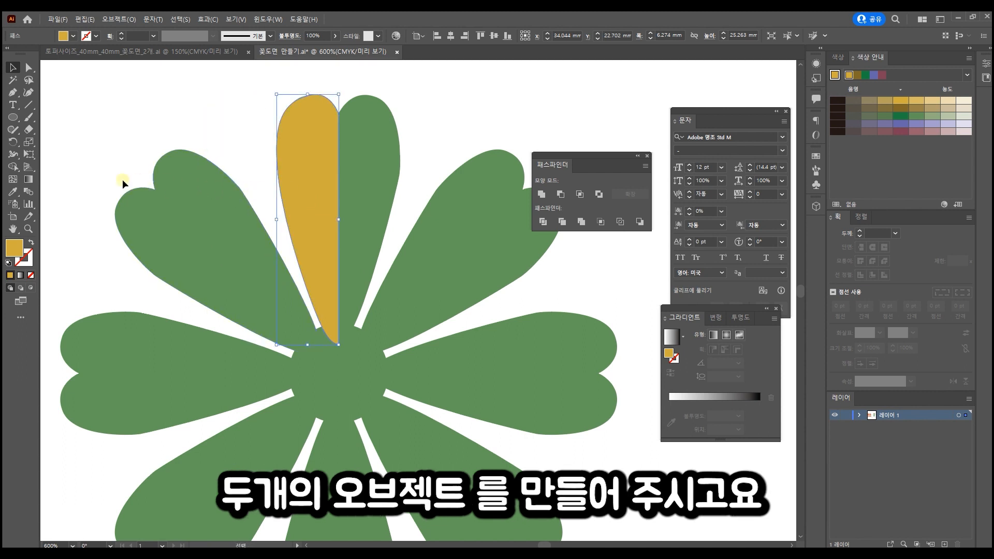
Step: Reflect the duplicated half petal across its straight vertical edge to complete the heart-shaped petal
{"action": "left_click", "coordinate": [15, 141]}
{"action": "left_click", "coordinate": [15, 142]}
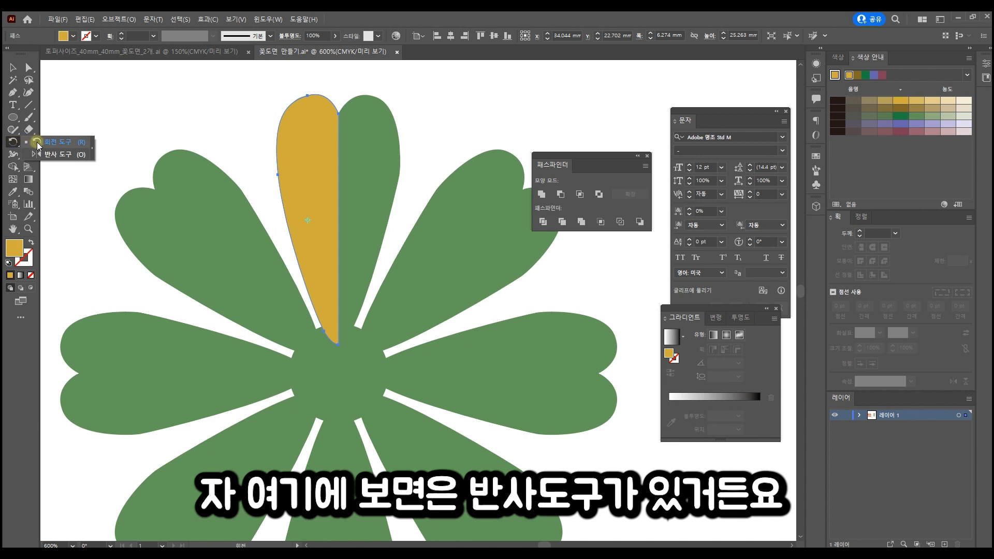
{"action": "left_click", "coordinate": [80, 156]}
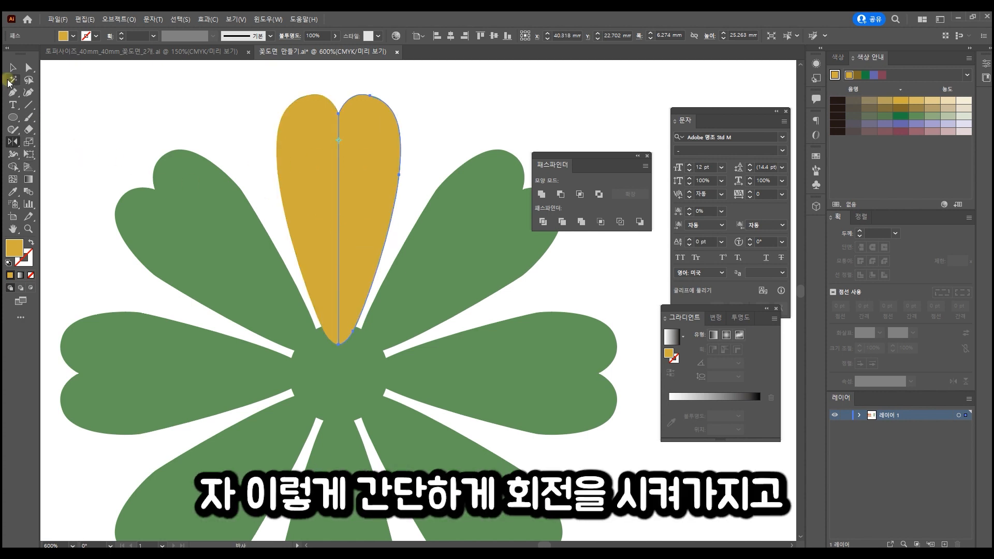
{"action": "left_click", "coordinate": [13, 67]}
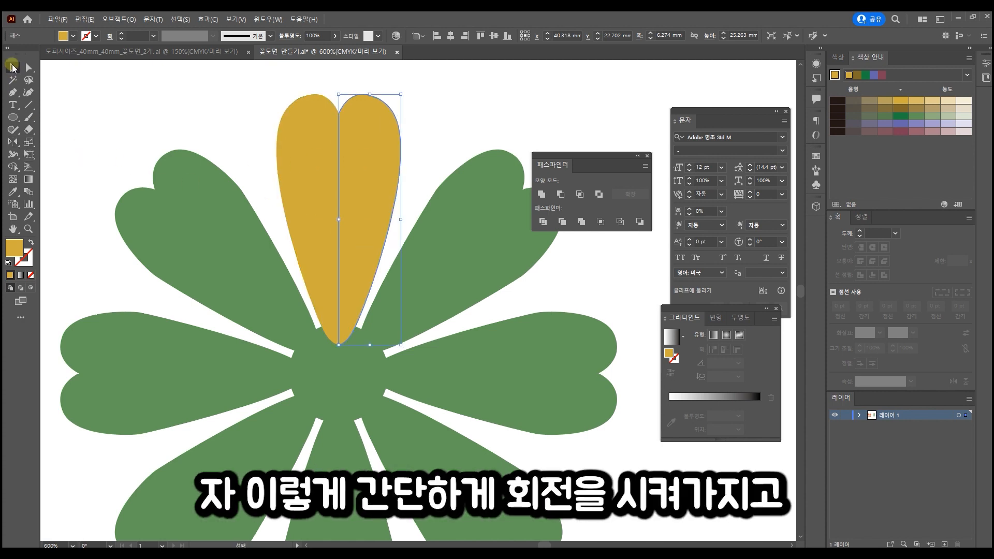
{"action": "left_click", "coordinate": [172, 110]}
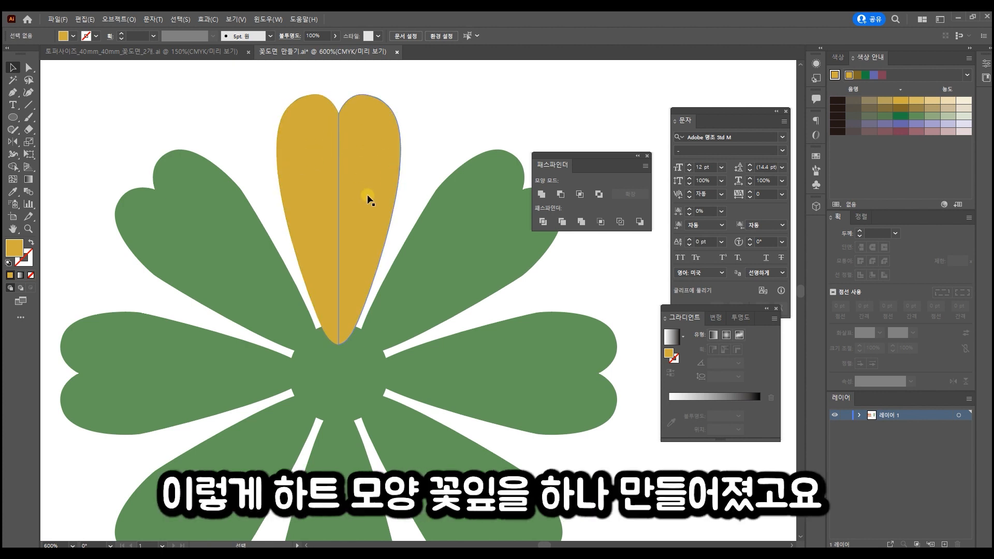
{"action": "left_click", "coordinate": [363, 156]}
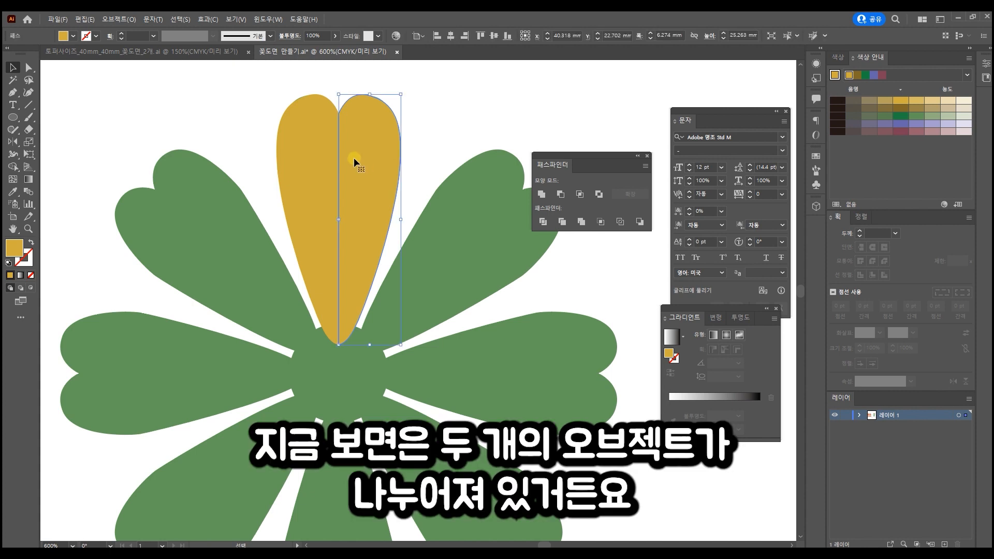
{"action": "left_click_drag", "start_coordinate": [306, 166], "coordinate": [284, 162]}
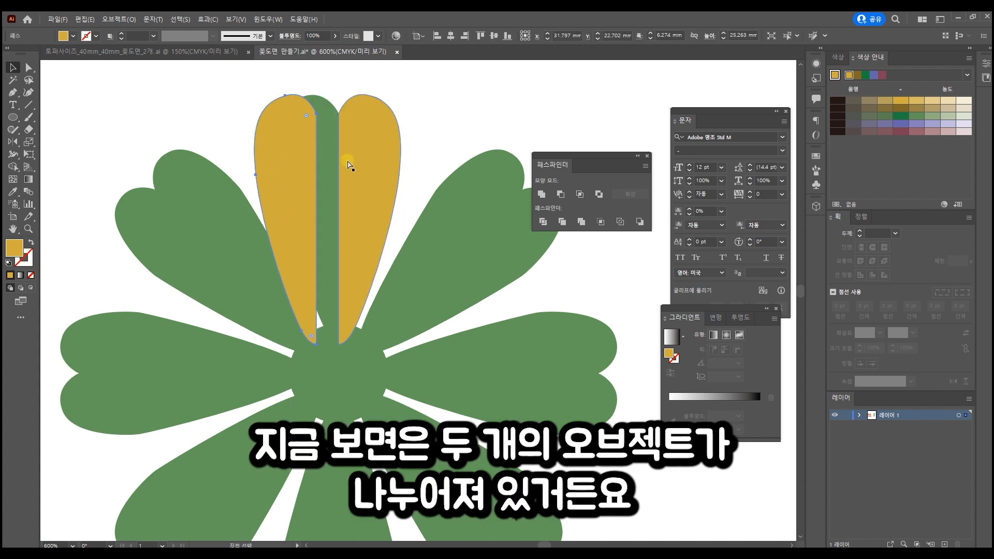
{"action": "key", "text": "ctrl+z"}
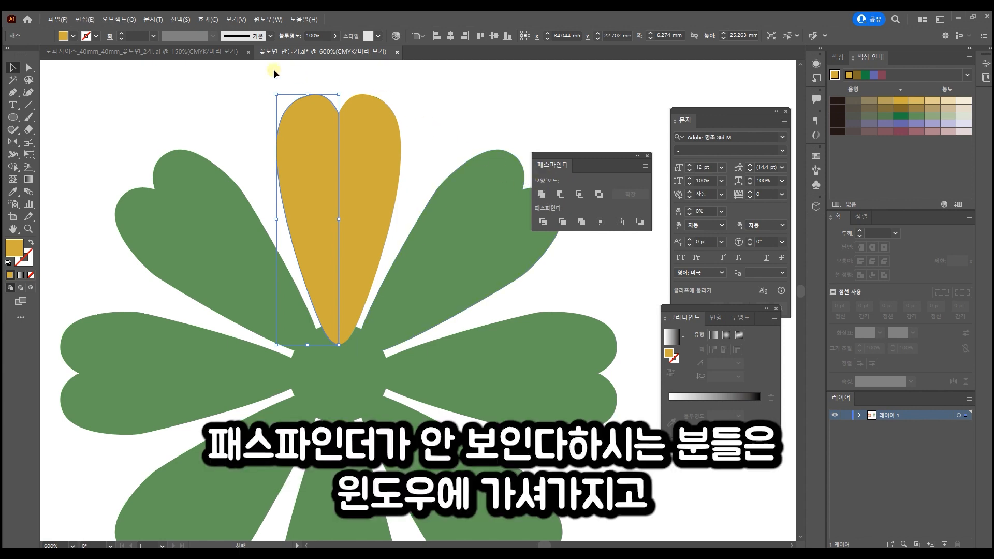
{"action": "left_click", "coordinate": [278, 21]}
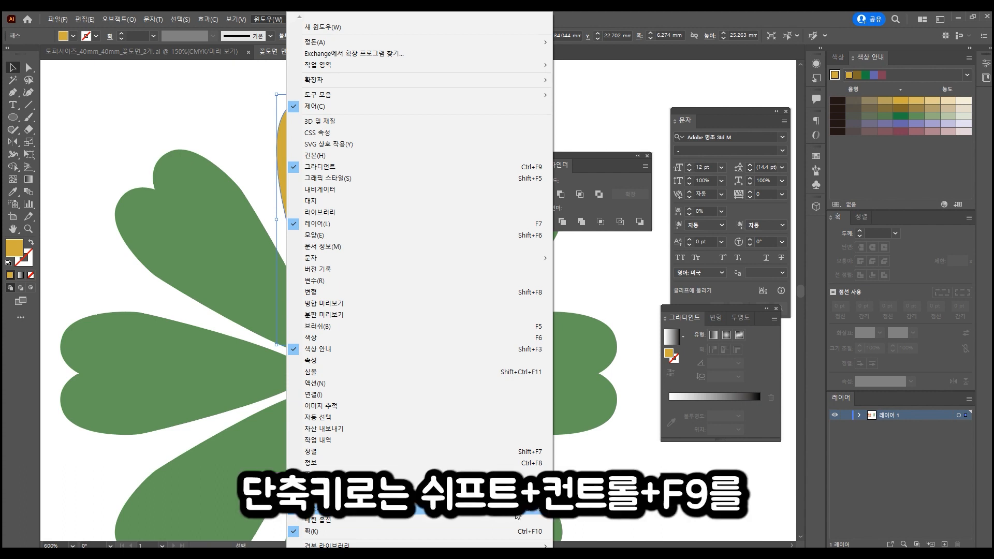
{"action": "left_click", "coordinate": [640, 476]}
Step: Select both yellow petal halves and merge them into one shape with Pathfinder Unite
{"action": "left_click", "coordinate": [368, 128]}
{"action": "left_click", "coordinate": [329, 144], "text": "shift"}
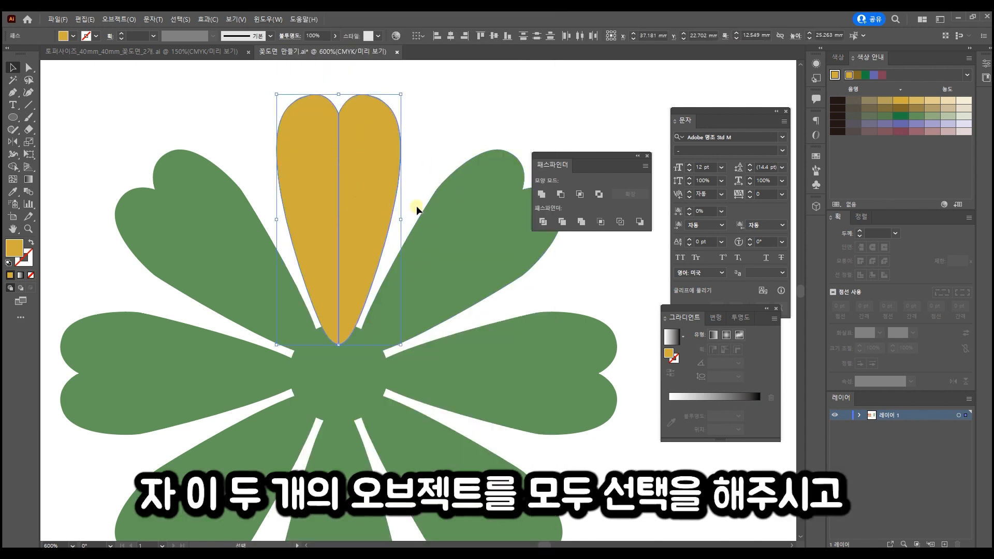
{"action": "left_click", "coordinate": [543, 197]}
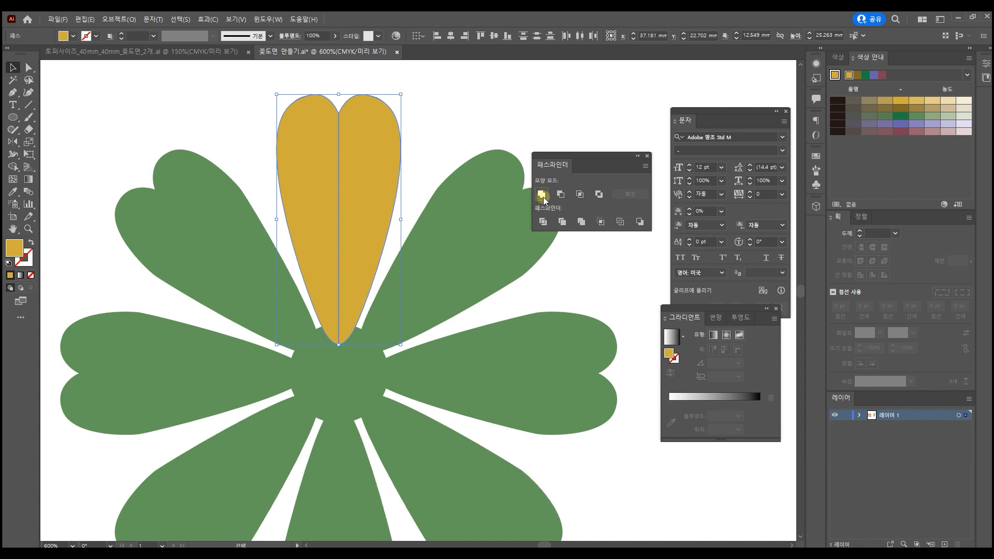
Step: Place a copy of the merged heart petal 57.78 mm horizontally from the original, centred above the yellow circle
{"action": "left_click", "coordinate": [442, 129]}
{"action": "left_click", "coordinate": [335, 237]}
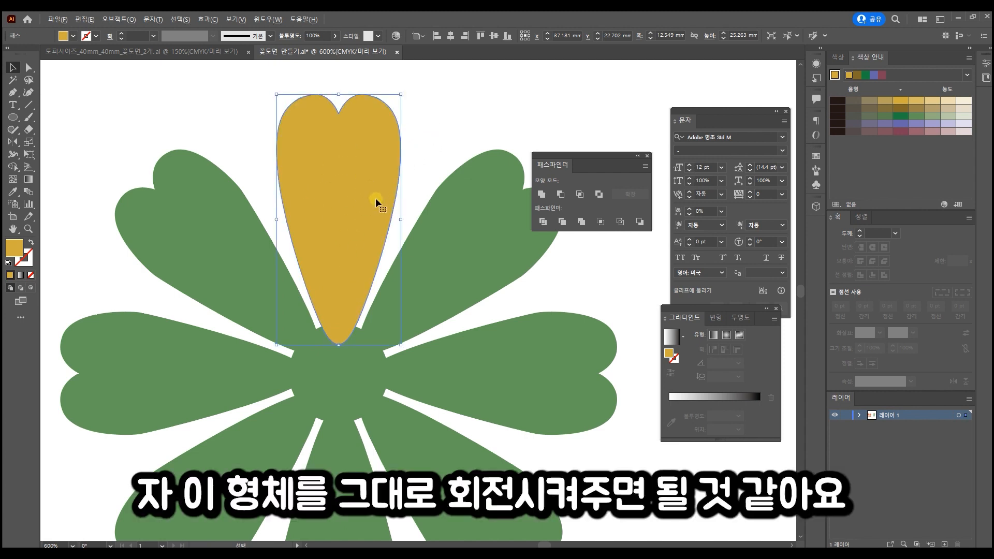
{"action": "scroll", "coordinate": [337, 248], "scroll_direction": "down", "scroll_amount": 1}
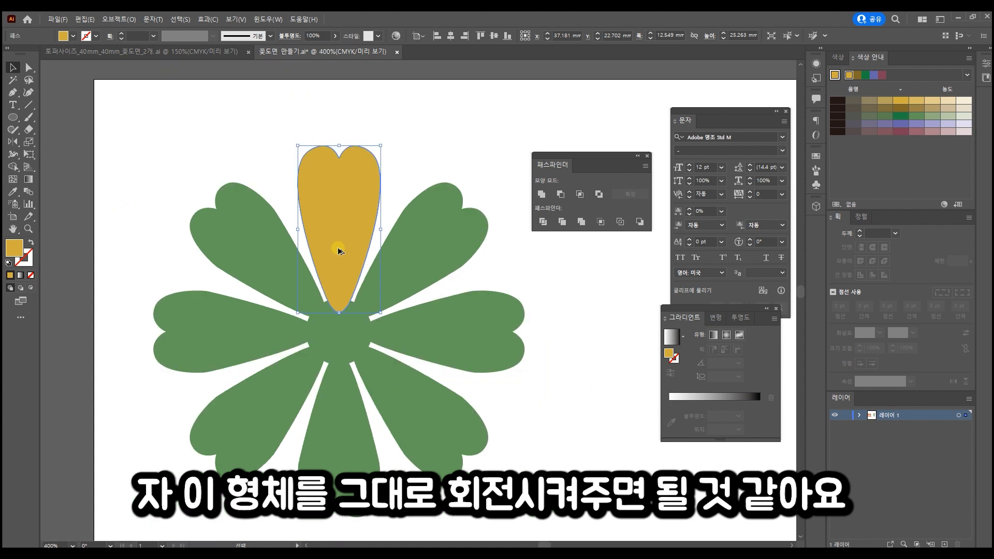
{"action": "left_click_drag", "start_coordinate": [401, 226], "coordinate": [99, 220]}
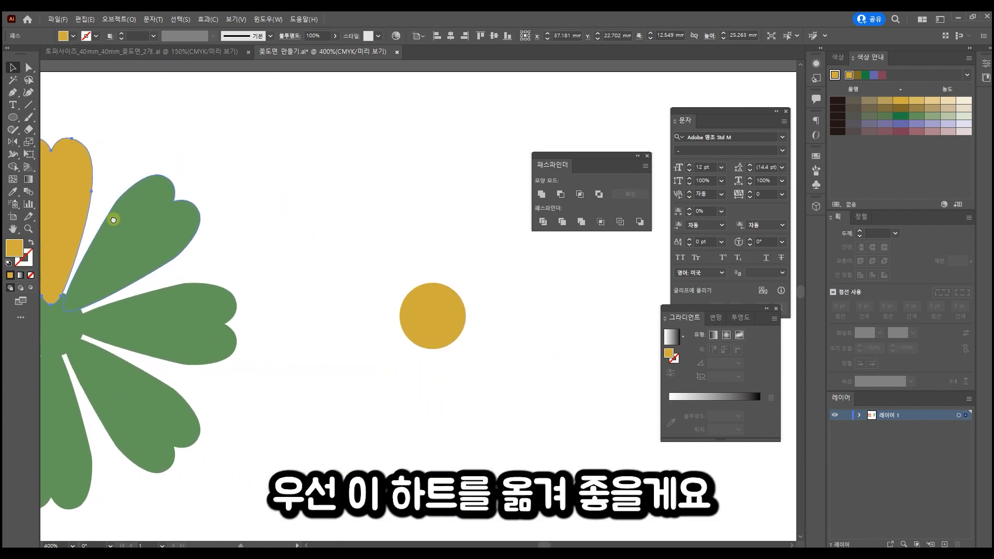
{"action": "left_click_drag", "start_coordinate": [71, 185], "coordinate": [454, 199]}
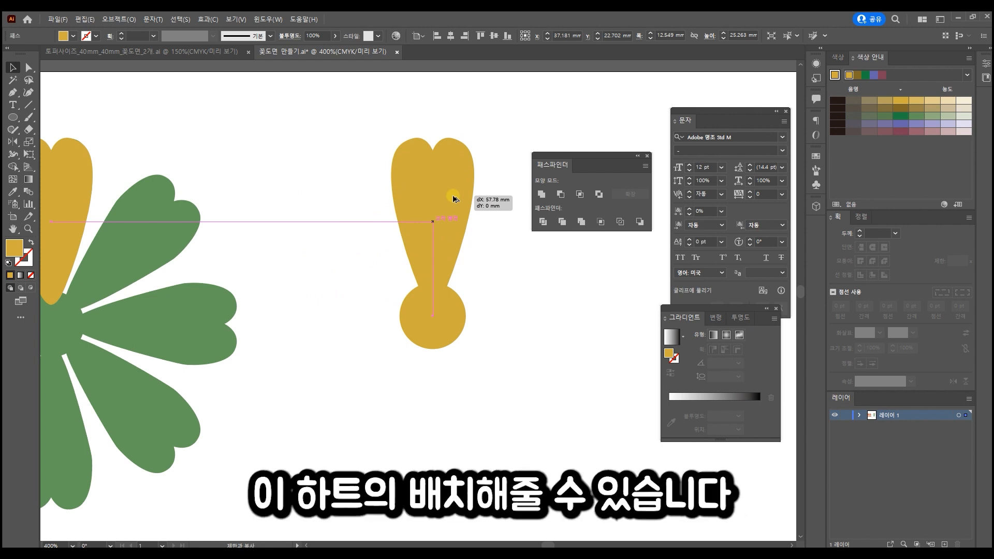
{"action": "left_click", "coordinate": [558, 273]}
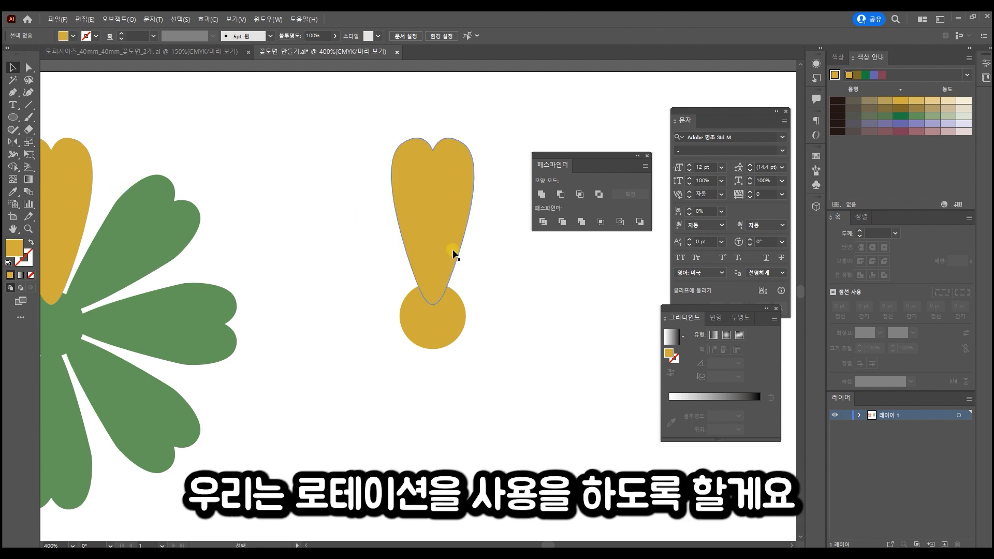
Step: Create a copy of the petal rotated 45° about the centre of the yellow circle
{"action": "left_click", "coordinate": [443, 325]}
{"action": "scroll", "coordinate": [443, 325], "scroll_direction": "up", "scroll_amount": 2}
{"action": "left_click", "coordinate": [444, 226]}
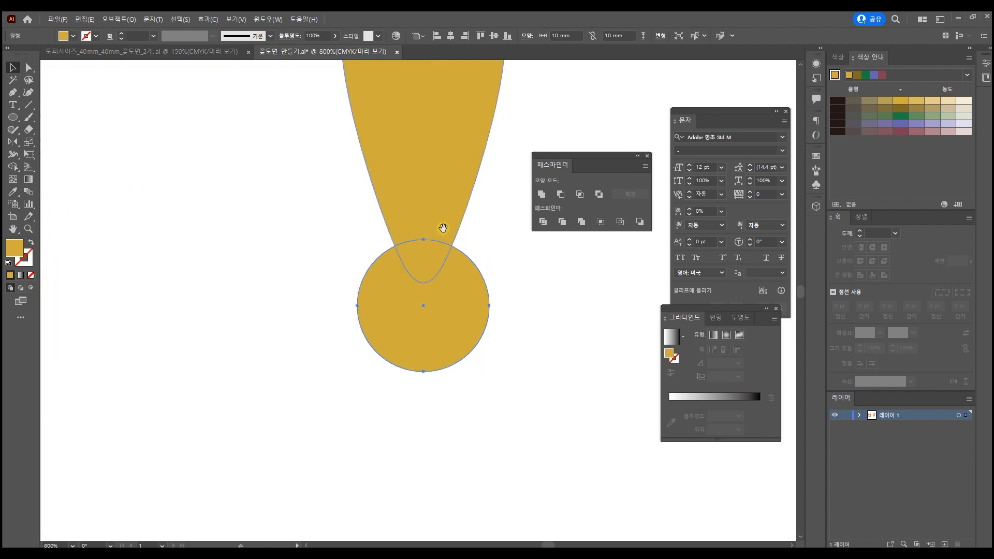
{"action": "scroll", "coordinate": [398, 217], "scroll_direction": "up", "scroll_amount": 3}
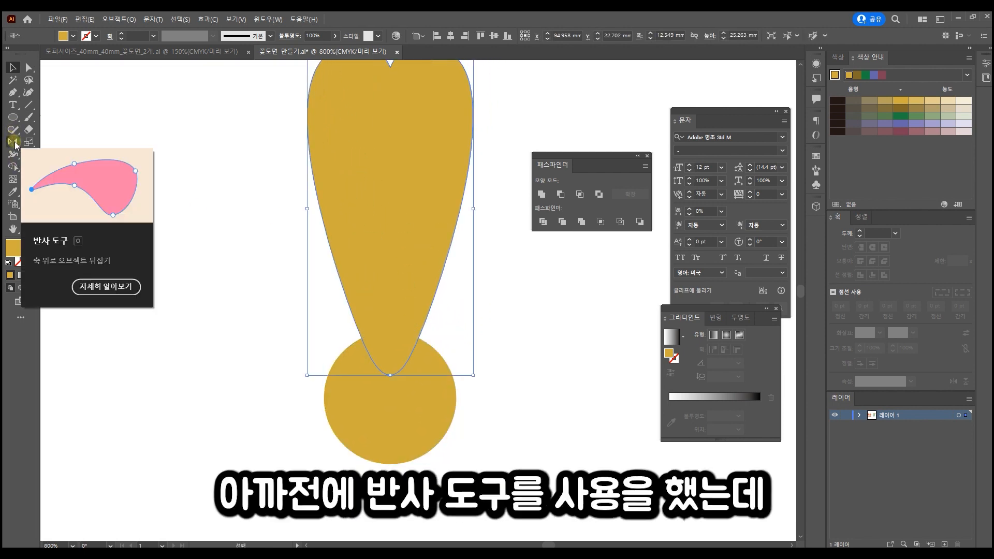
{"action": "left_click_drag", "start_coordinate": [15, 145], "coordinate": [66, 149]}
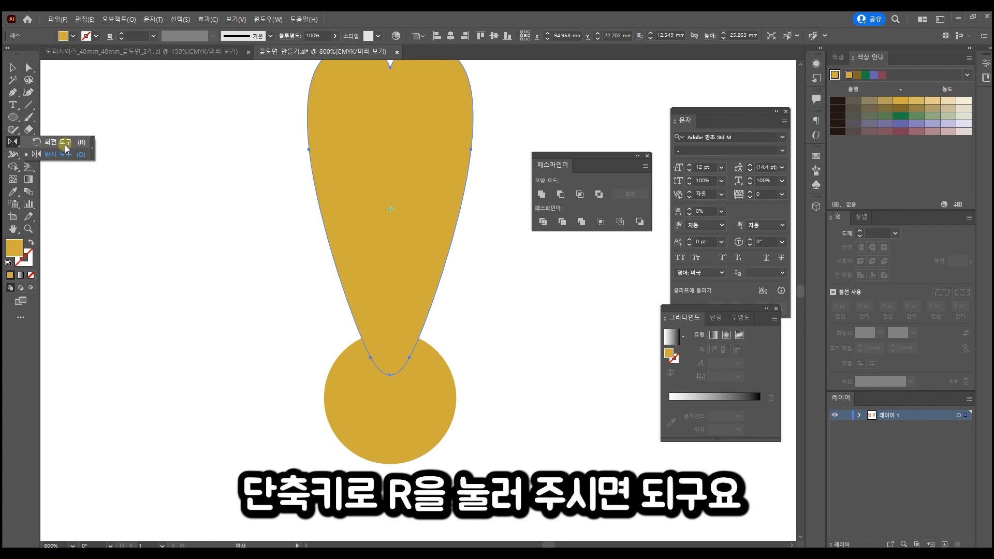
{"action": "left_click_drag", "start_coordinate": [66, 149], "coordinate": [65, 142]}
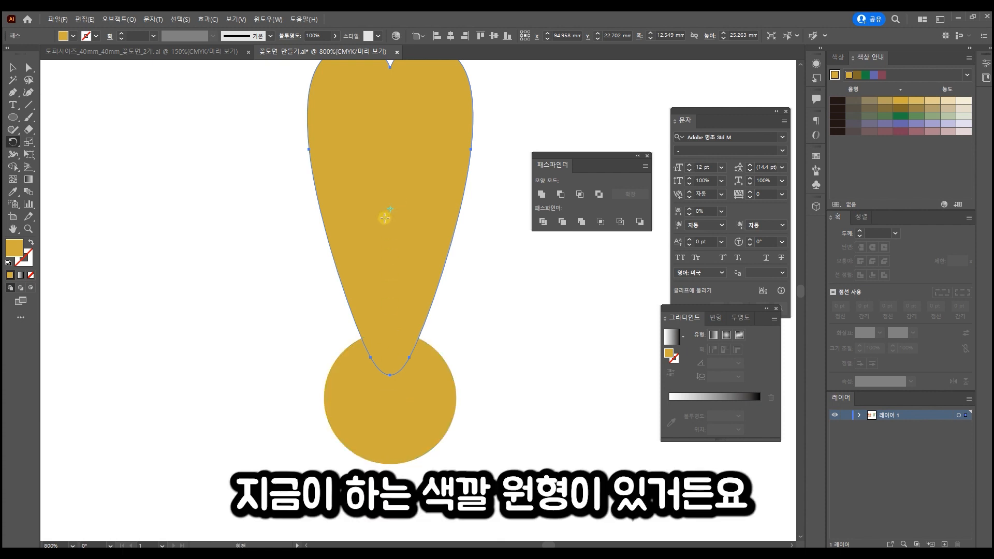
{"action": "left_click", "coordinate": [390, 397], "text": "alt"}
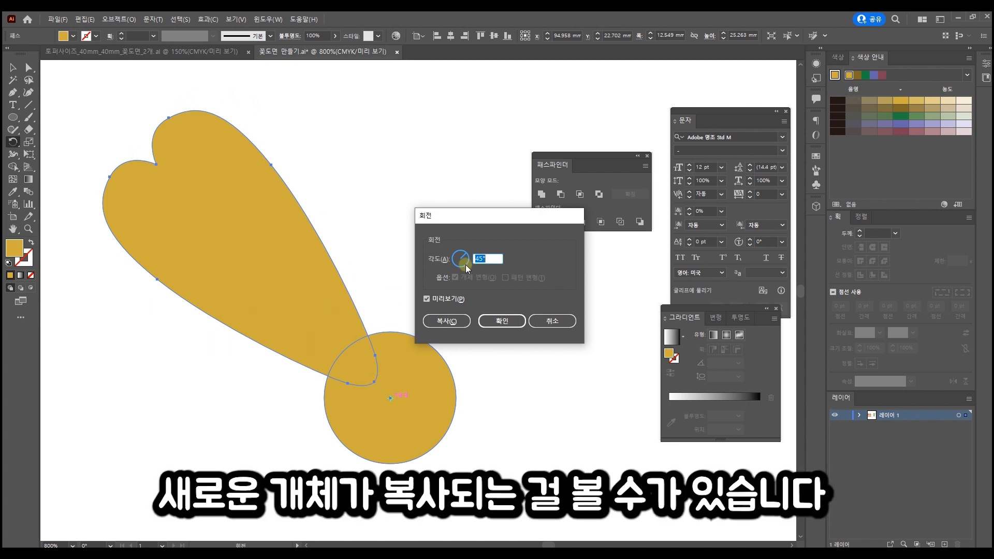
{"action": "left_click", "coordinate": [463, 323]}
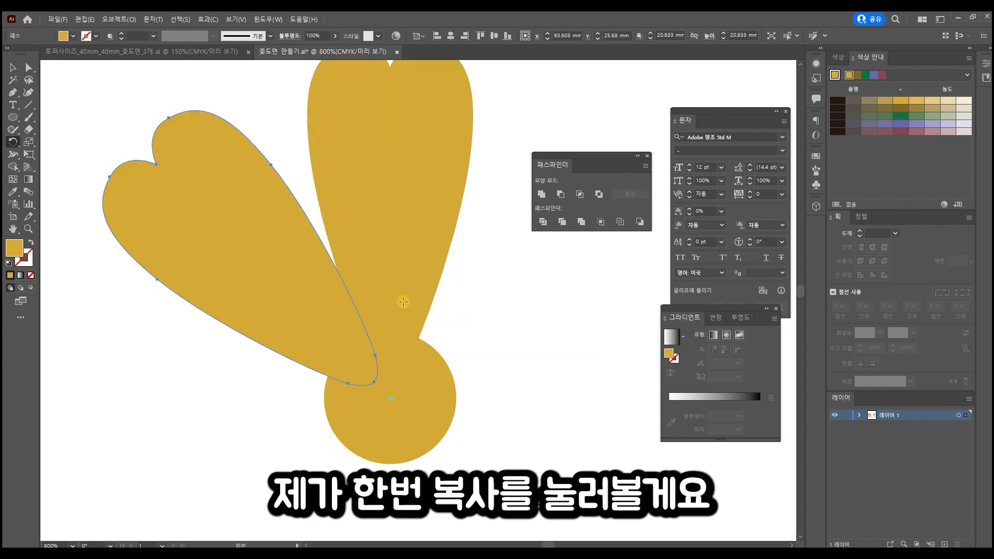
{"action": "scroll", "coordinate": [404, 301], "scroll_direction": "up", "scroll_amount": 3}
{"action": "scroll", "coordinate": [403, 298], "scroll_direction": "down", "scroll_amount": 2}
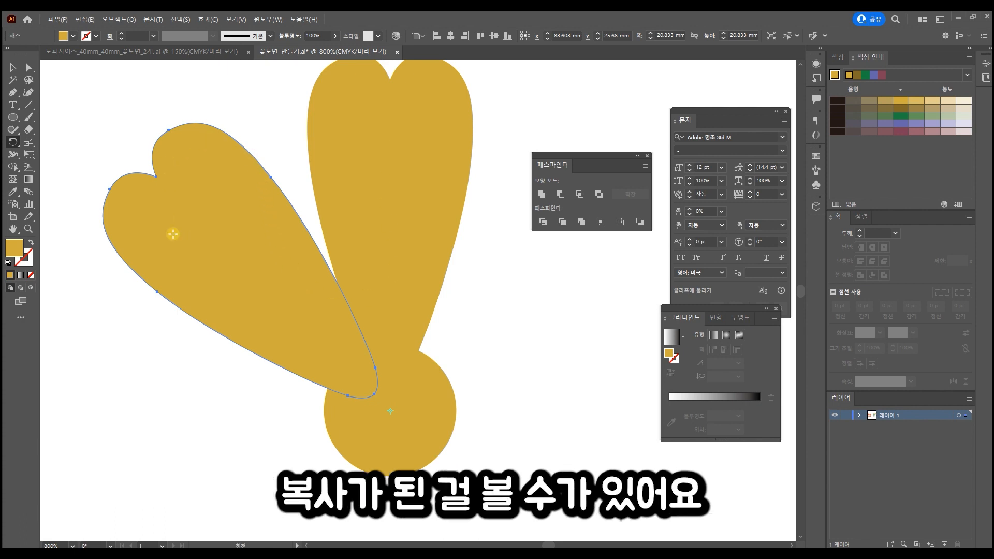
Step: Repeat the 45° rotated copy until eight petals surround the yellow circle
{"action": "left_click", "coordinate": [13, 68]}
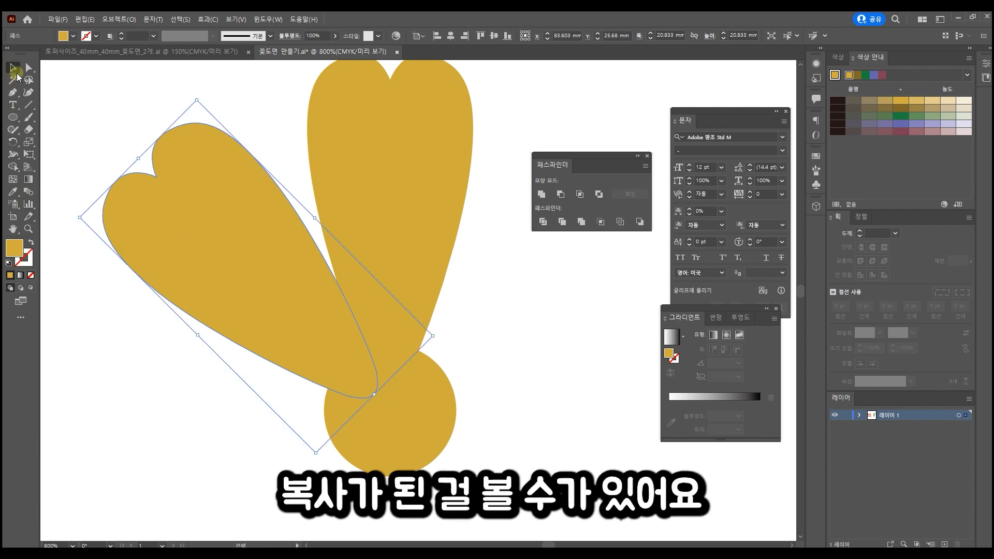
{"action": "key", "text": "a"}
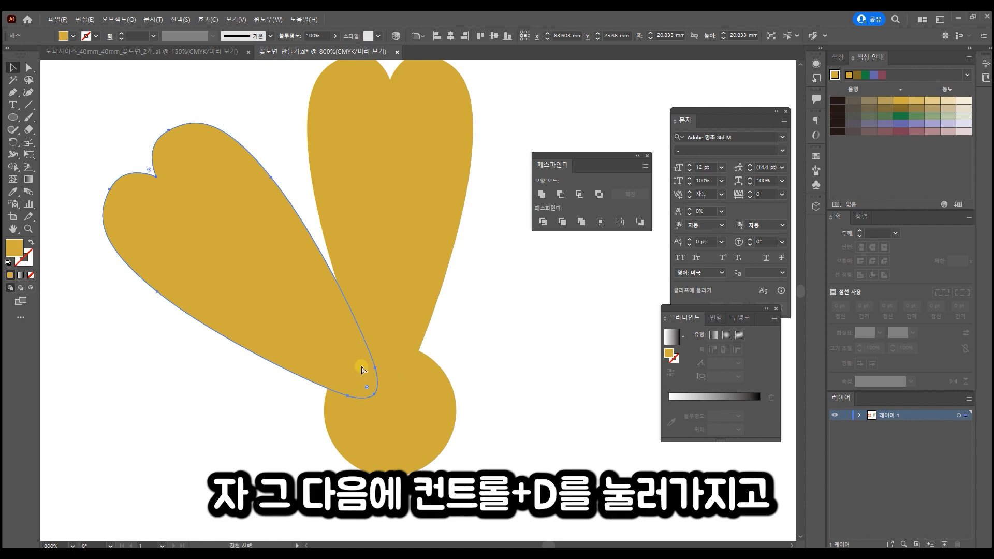
{"action": "key", "text": "ctrl"}
{"action": "key", "text": "ctrl+d"}
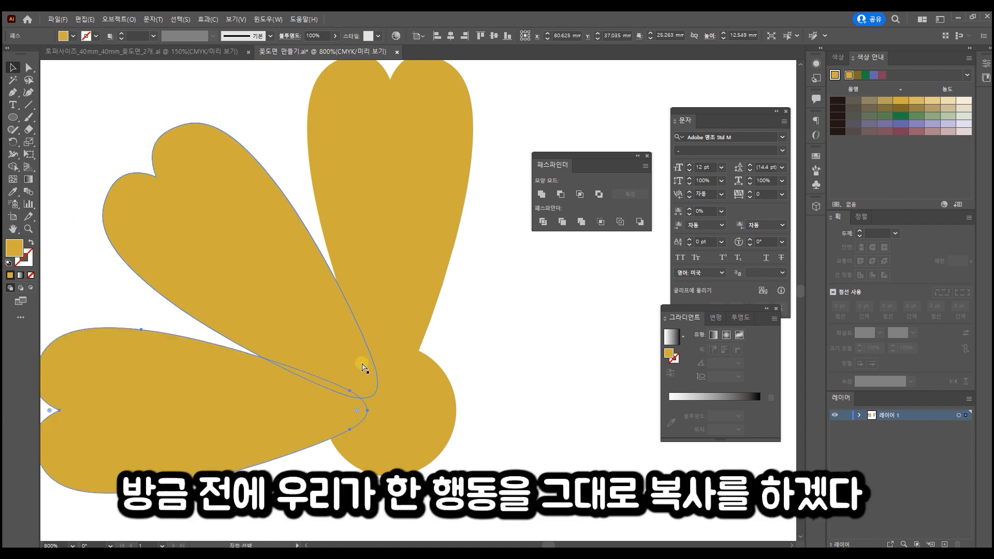
{"action": "key", "text": "ctrl+d"}
{"action": "key", "text": "ctrl+d"}
{"action": "key", "text": "ctrl+d"}
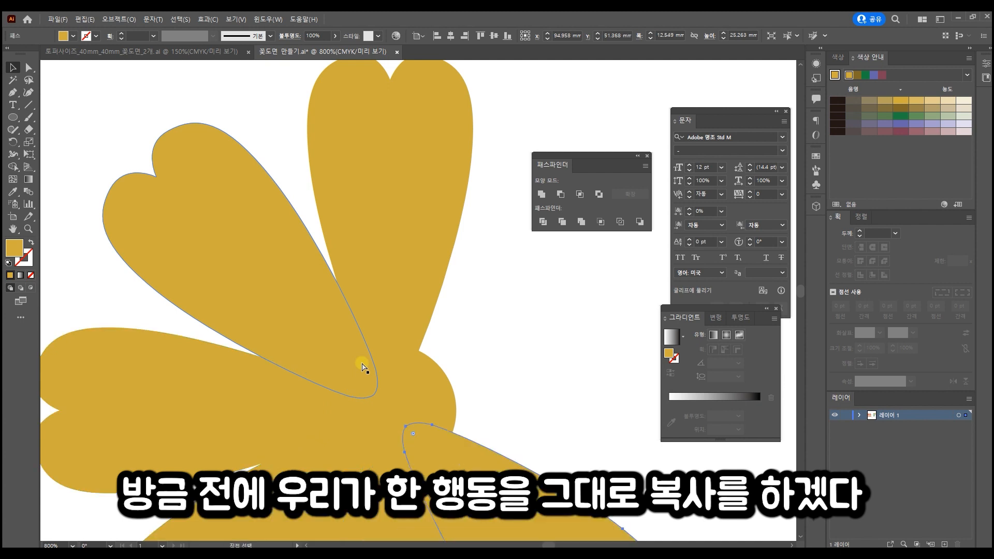
{"action": "key", "text": "ctrl+d"}
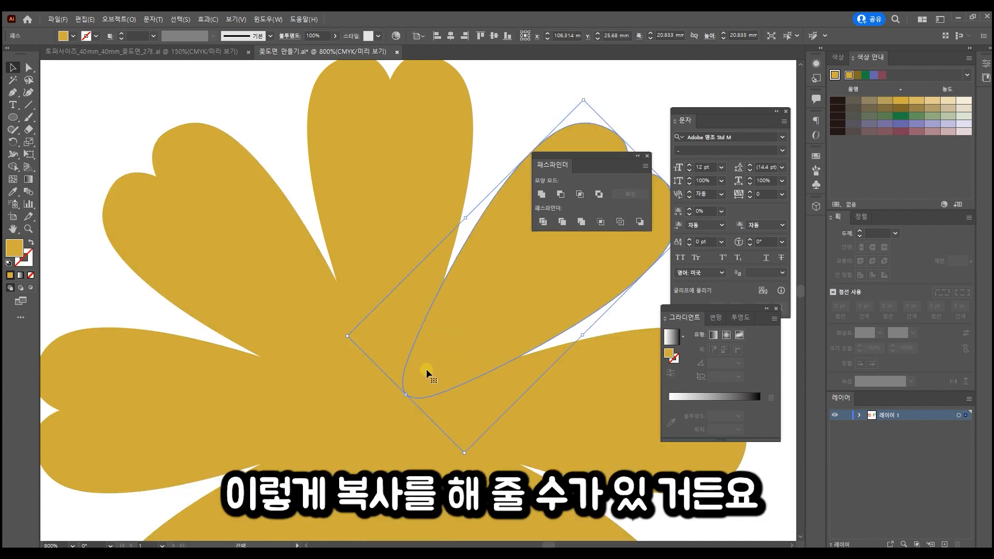
{"action": "scroll", "coordinate": [426, 368], "scroll_direction": "down", "scroll_amount": 1}
{"action": "left_click_drag", "start_coordinate": [470, 408], "coordinate": [437, 347]}
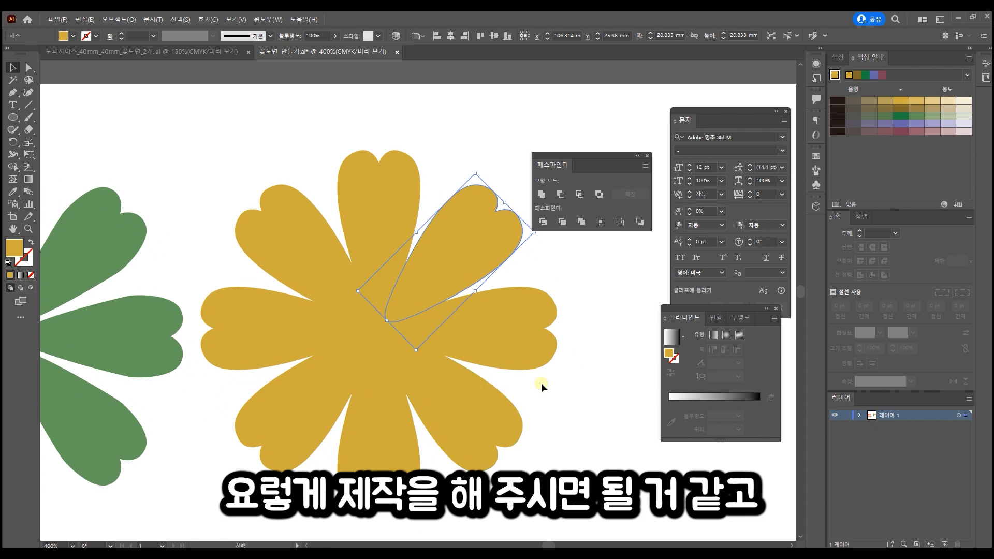
Step: Examine how the yellow petals overlap their neighbours around the centre circle
{"action": "left_click", "coordinate": [541, 384]}
{"action": "scroll", "coordinate": [541, 383], "scroll_direction": "down", "scroll_amount": 1}
{"action": "left_click_drag", "start_coordinate": [537, 497], "coordinate": [261, 149]}
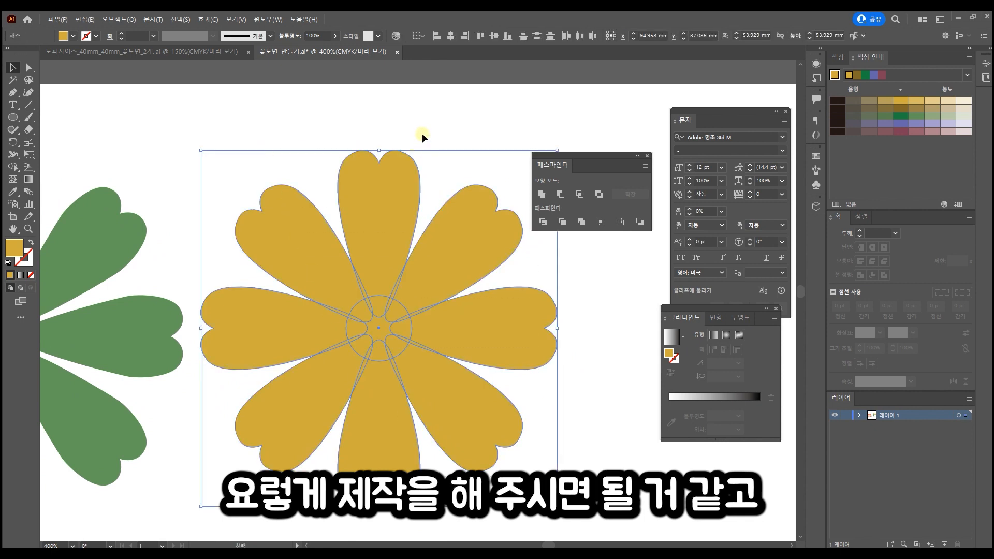
{"action": "left_click", "coordinate": [422, 132]}
{"action": "scroll", "coordinate": [402, 313], "scroll_direction": "up", "scroll_amount": 2}
{"action": "left_click", "coordinate": [351, 292]}
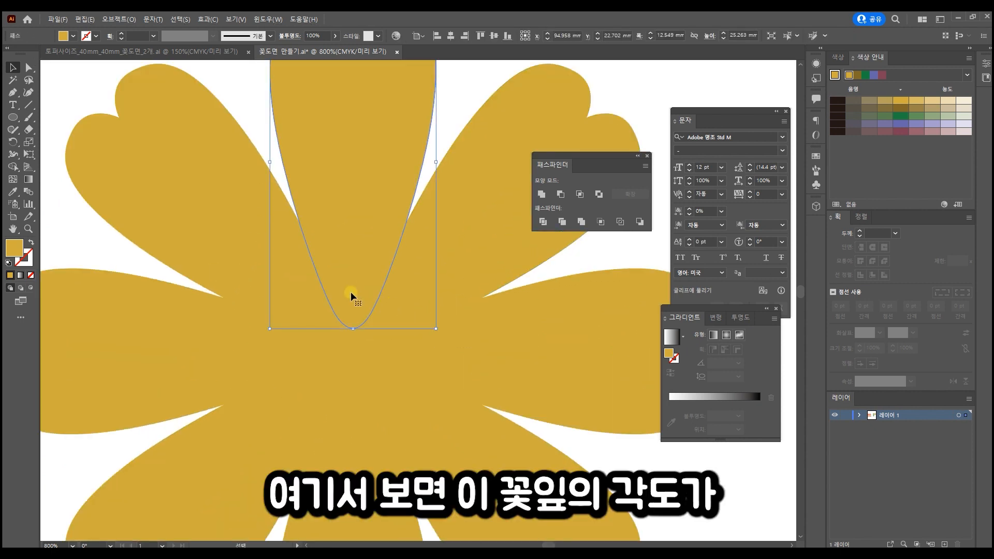
{"action": "left_click_drag", "start_coordinate": [356, 347], "coordinate": [403, 366]}
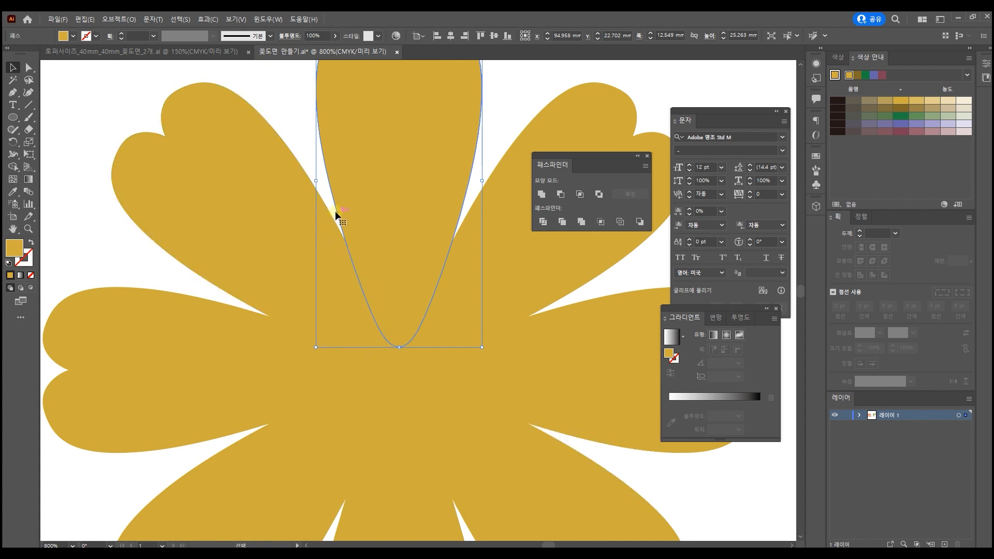
{"action": "scroll", "coordinate": [435, 275], "scroll_direction": "down", "scroll_amount": 1}
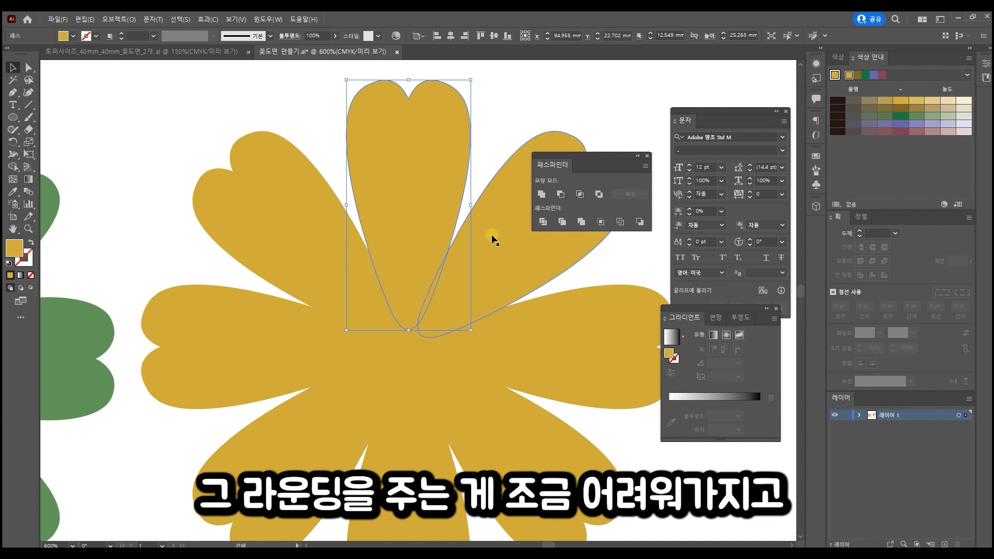
Step: Narrow the lower tip of the upright yellow petal by moving its two side anchor points inward
{"action": "scroll", "coordinate": [443, 333], "scroll_direction": "up", "scroll_amount": 3}
{"action": "left_click_drag", "start_coordinate": [351, 328], "coordinate": [385, 414]}
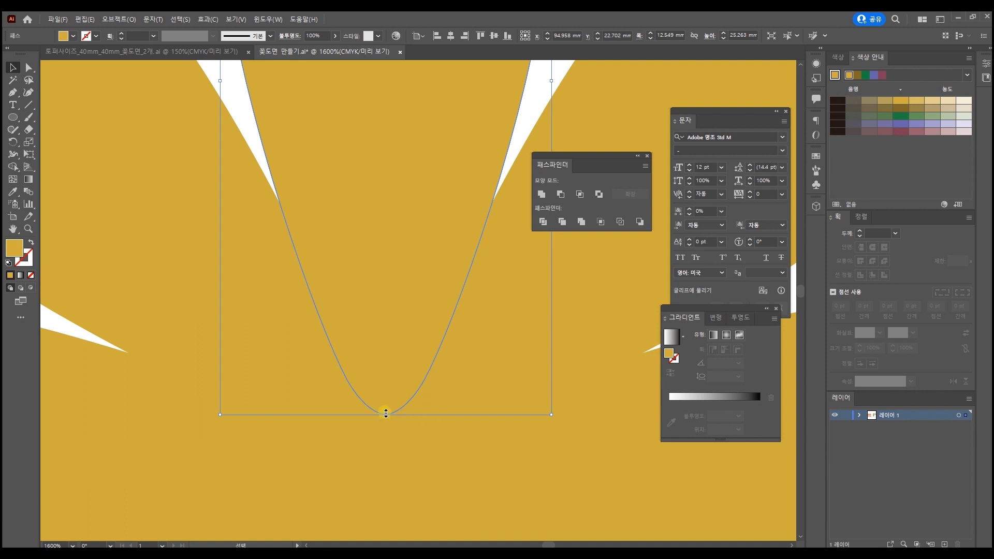
{"action": "left_click", "coordinate": [28, 68]}
{"action": "left_click_drag", "start_coordinate": [346, 378], "coordinate": [354, 375]}
{"action": "mouse_move", "coordinate": [424, 378]}
{"action": "left_mouse_down"}
{"action": "mouse_move", "coordinate": [435, 381]}
{"action": "mouse_move", "coordinate": [415, 368]}
{"action": "left_mouse_up"}
{"action": "left_click", "coordinate": [307, 294]}
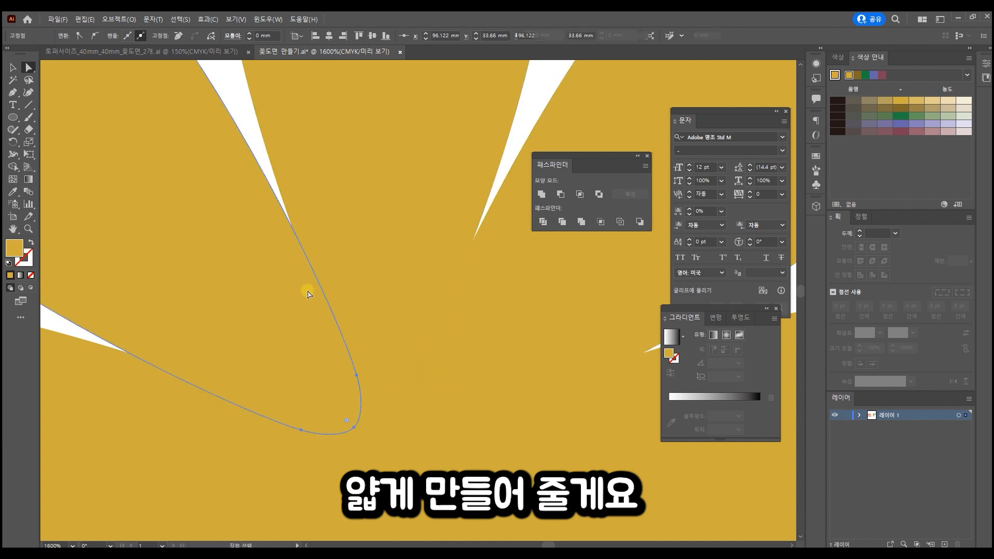
{"action": "left_click_drag", "start_coordinate": [356, 375], "coordinate": [348, 378]}
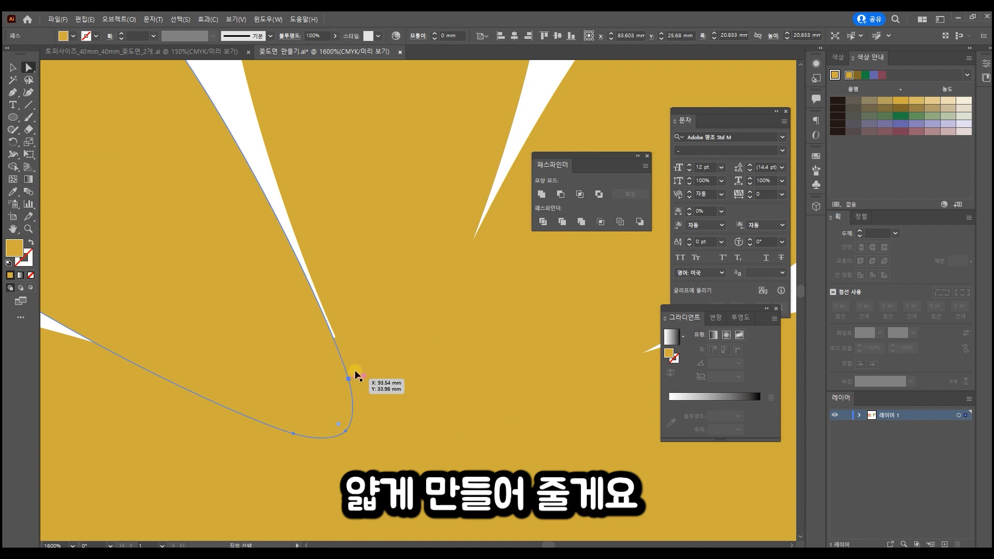
{"action": "key", "text": "ctrl+z"}
Step: Round the corners of the narrowed upright petal with a radius of 1.182 mm
{"action": "left_click", "coordinate": [384, 268]}
{"action": "scroll", "coordinate": [385, 270], "scroll_direction": "down", "scroll_amount": 3}
{"action": "left_click_drag", "start_coordinate": [386, 313], "coordinate": [391, 277]}
{"action": "key", "text": "ctrl+z"}
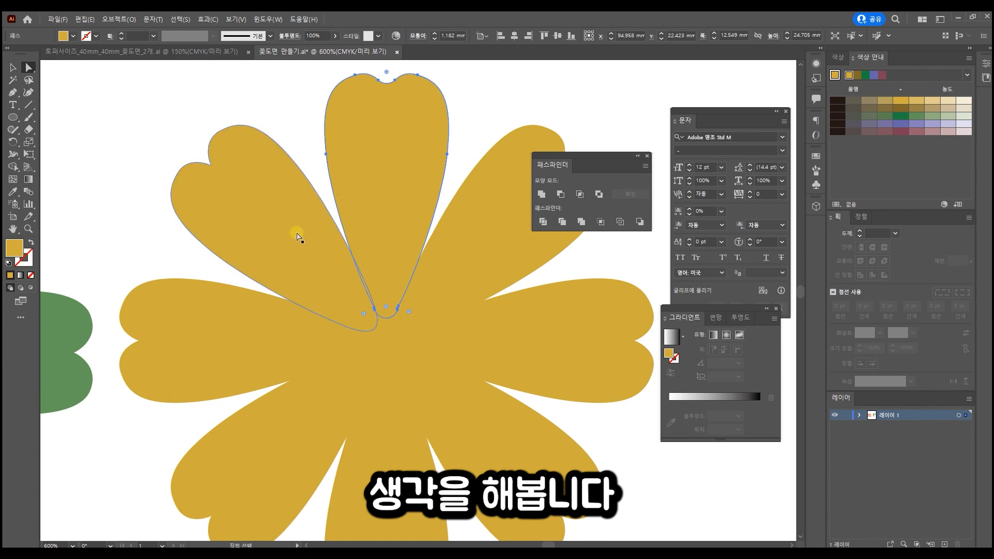
Step: Delete all the rotated petal copies, keeping only the rounded upright petal and the centre circle
{"action": "left_click", "coordinate": [13, 67]}
{"action": "left_click", "coordinate": [506, 267]}
{"action": "left_click", "coordinate": [318, 269], "text": "shift"}
{"action": "left_click", "coordinate": [303, 339], "text": "shift"}
{"action": "left_click", "coordinate": [303, 437], "text": "shift"}
{"action": "left_click", "coordinate": [506, 378], "text": "shift"}
{"action": "left_click", "coordinate": [512, 358], "text": "shift"}
{"action": "key", "text": "Delete"}
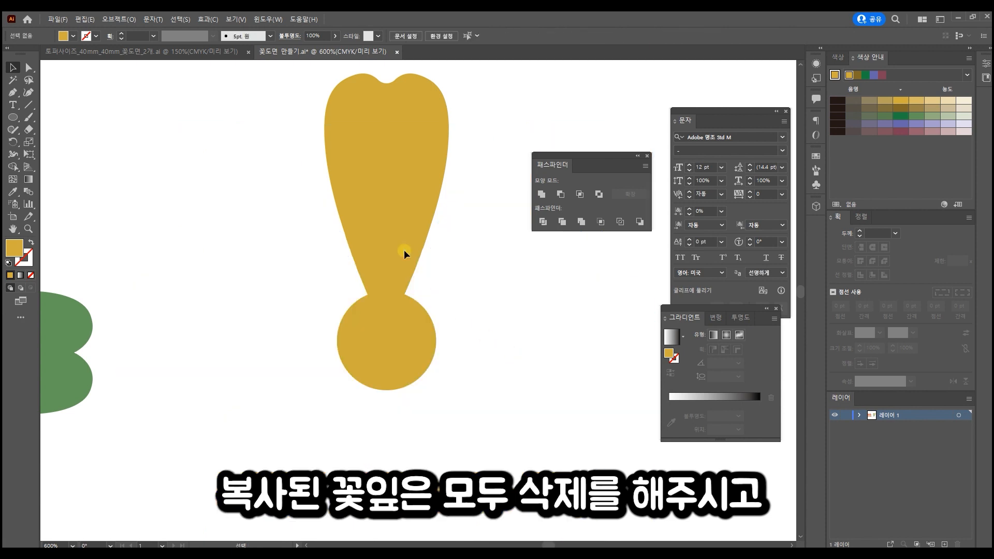
Step: Raise the rounded petal by about 1.1 mm and create a copy rotated 45° about the circle's centre
{"action": "left_click", "coordinate": [372, 183]}
{"action": "left_click_drag", "start_coordinate": [371, 207], "coordinate": [373, 197]}
{"action": "left_click", "coordinate": [15, 147]}
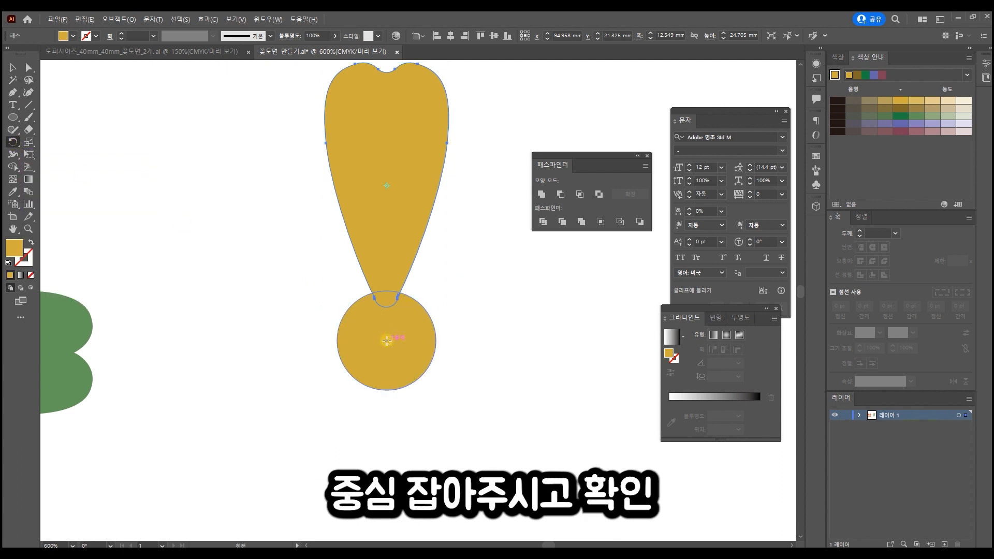
{"action": "left_click", "coordinate": [387, 340], "text": "alt"}
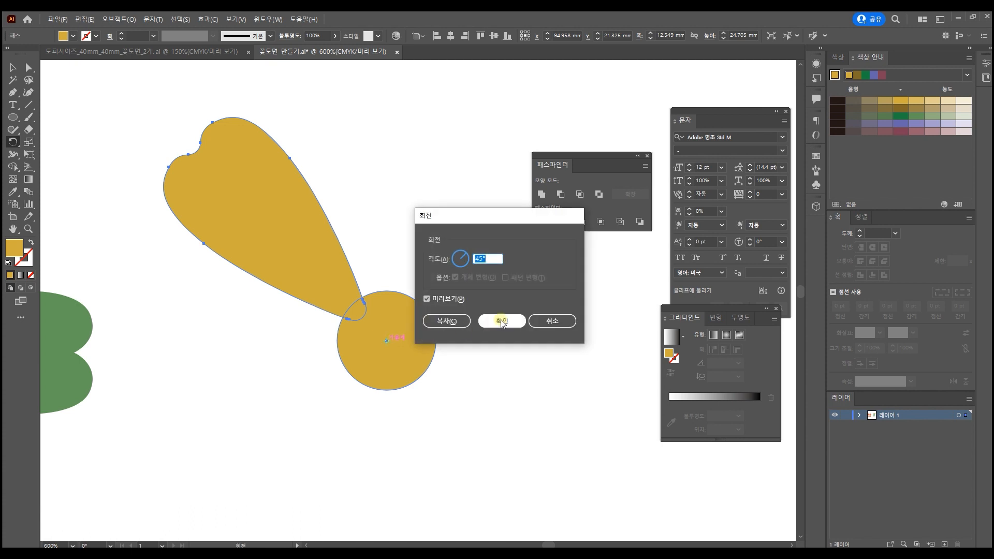
{"action": "left_click", "coordinate": [446, 321]}
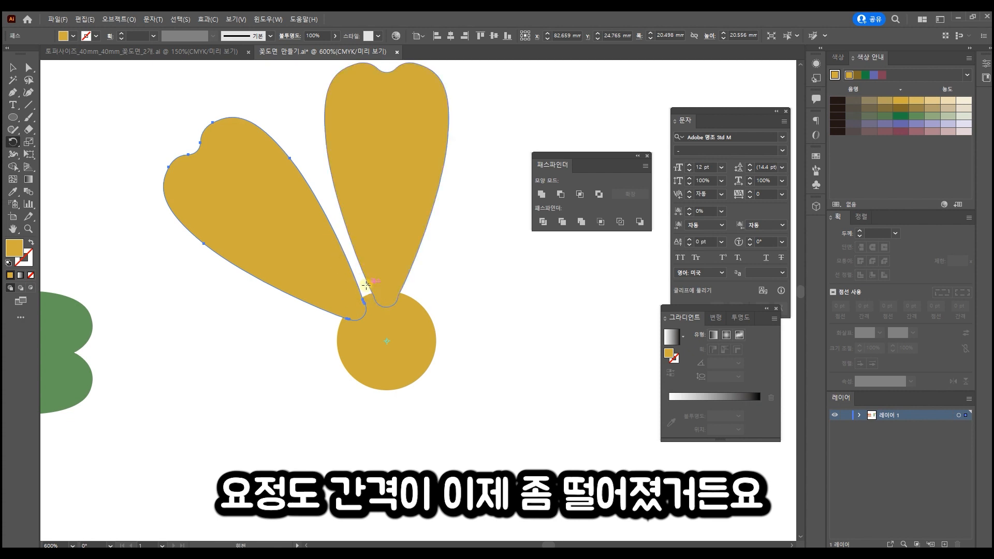
Step: Repeat the 45° rotated copy of the rounded petal until eight petals surround the centre circle
{"action": "key", "text": "ctrl"}
{"action": "key", "text": "ctrl+d"}
{"action": "key", "text": "ctrl+d"}
{"action": "key", "text": "ctrl+d"}
{"action": "key", "text": "ctrl+d"}
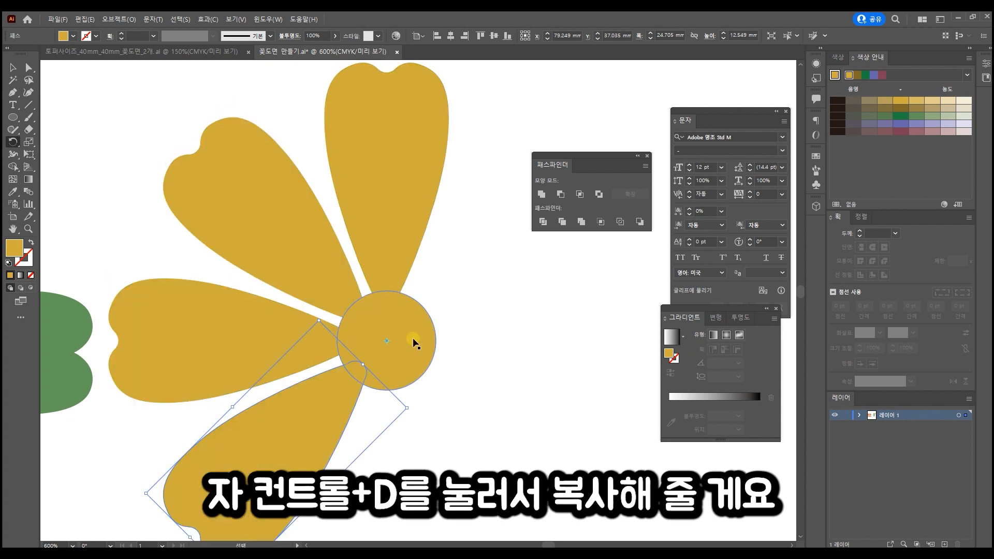
{"action": "key", "text": "ctrl+d"}
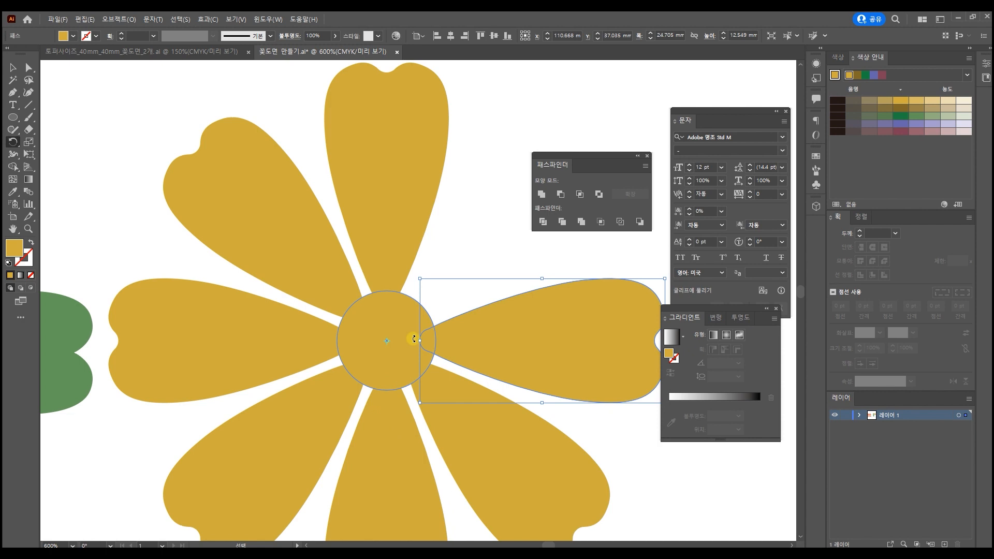
{"action": "key", "text": "ctrl+d"}
{"action": "left_click", "coordinate": [14, 69]}
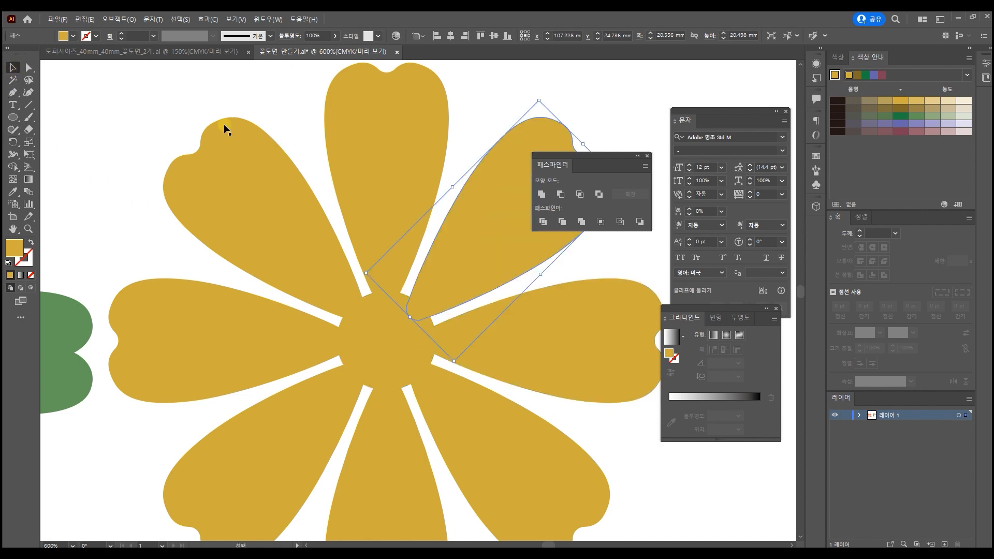
{"action": "left_click", "coordinate": [223, 125]}
{"action": "scroll", "coordinate": [506, 275], "scroll_direction": "down", "scroll_amount": 1}
{"action": "left_click", "coordinate": [627, 440]}
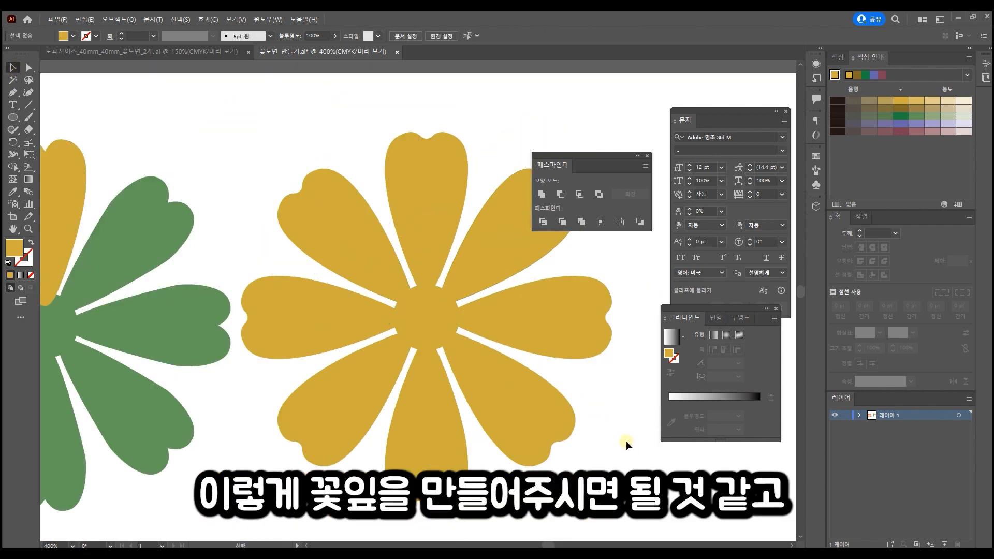
{"action": "scroll", "coordinate": [620, 436], "scroll_direction": "down", "scroll_amount": 1}
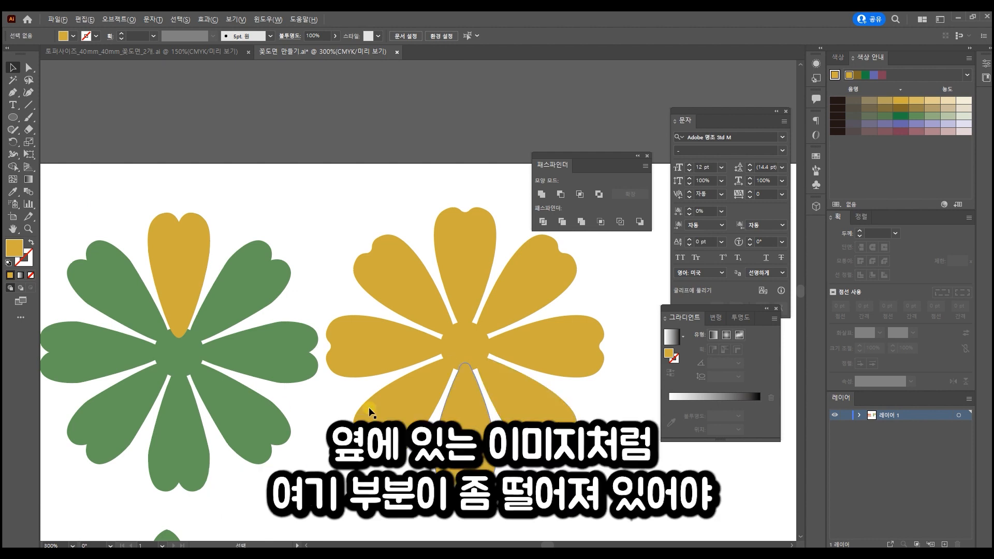
Step: Select all eight petals and the centre circle of the yellow flower and group them
{"action": "scroll", "coordinate": [514, 412], "scroll_direction": "up", "scroll_amount": 3}
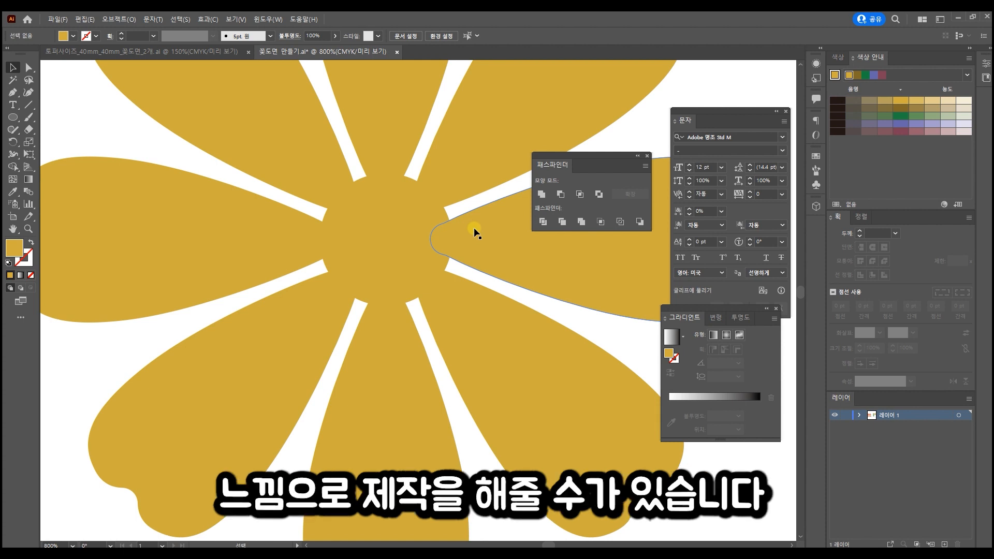
{"action": "scroll", "coordinate": [475, 232], "scroll_direction": "down", "scroll_amount": 2}
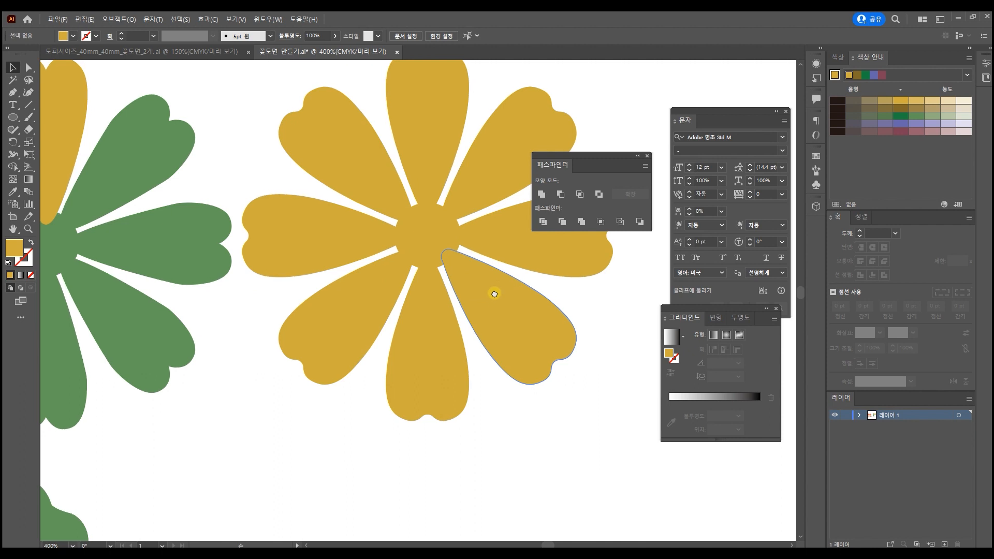
{"action": "left_click_drag", "start_coordinate": [499, 284], "coordinate": [411, 355]}
{"action": "left_click_drag", "start_coordinate": [513, 455], "coordinate": [212, 148]}
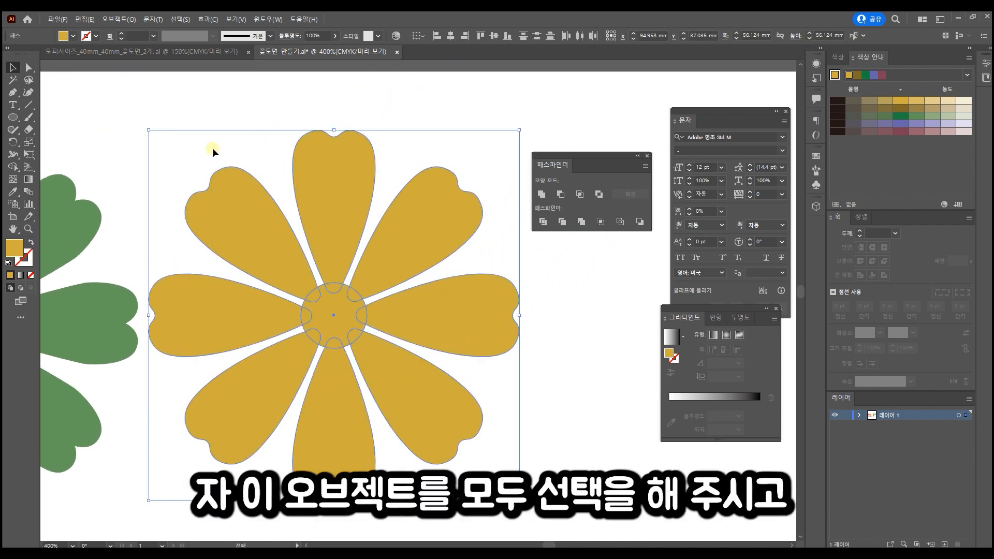
{"action": "key", "text": "ctrl"}
{"action": "key", "text": "ctrl+g"}
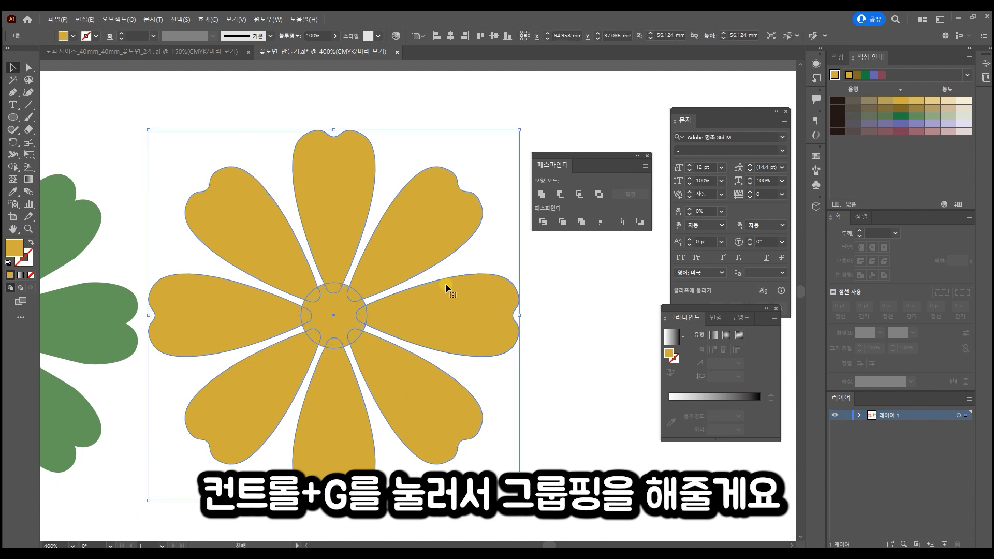
{"action": "left_click", "coordinate": [573, 353]}
{"action": "left_click_drag", "start_coordinate": [477, 370], "coordinate": [426, 318]}
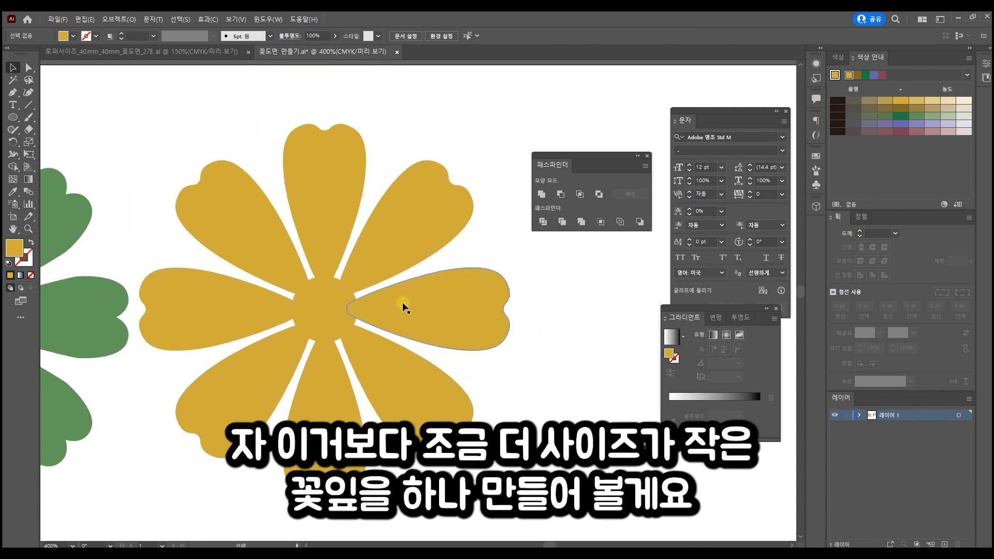
Step: Duplicate the grouped yellow flower in place, directly on top of the original
{"action": "left_click", "coordinate": [419, 316]}
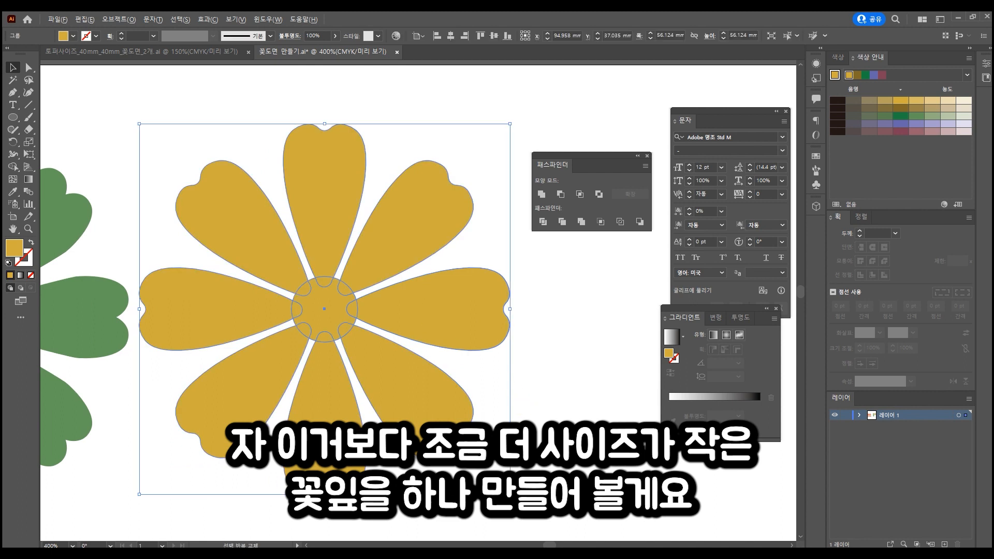
{"action": "key", "text": "a"}
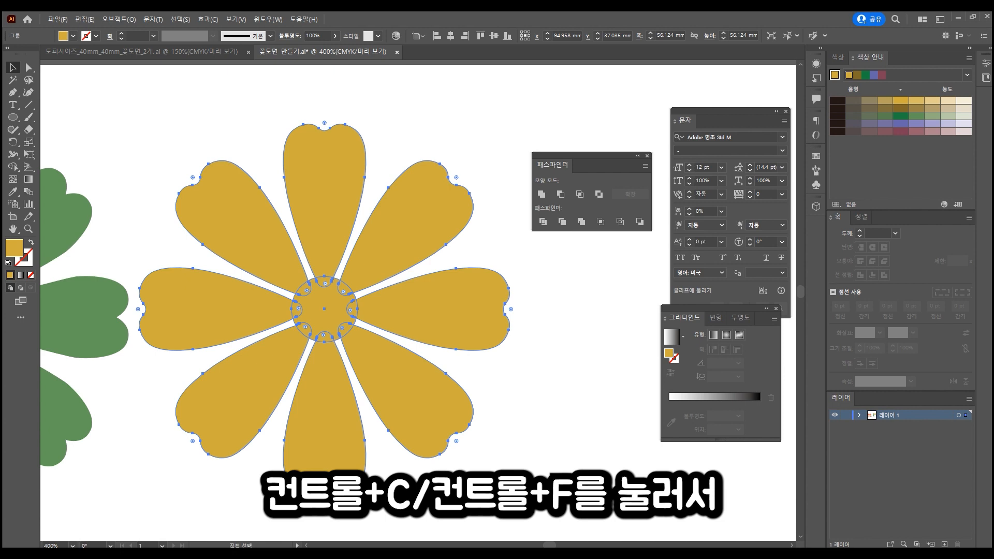
{"action": "key", "text": "v"}
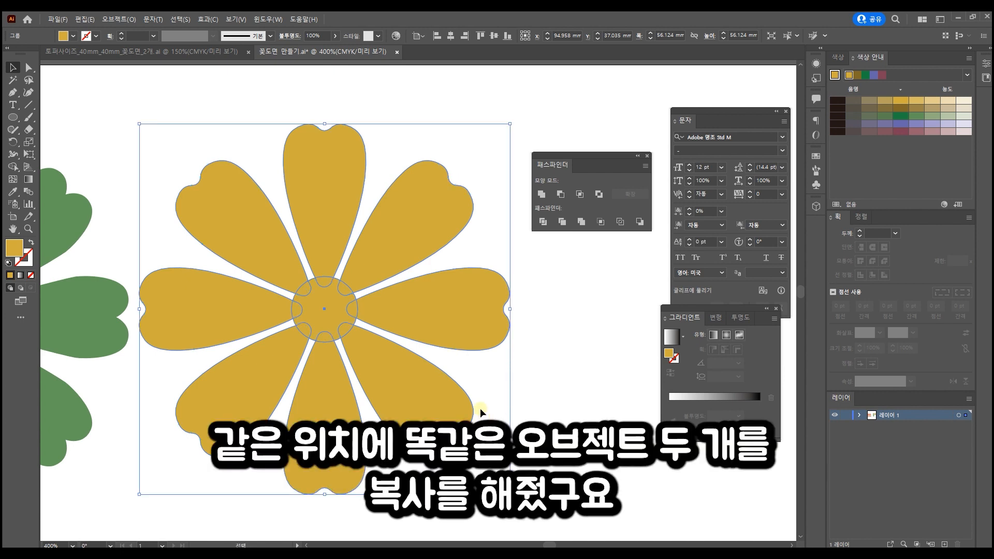
Step: Try moving the duplicated flower aside from the original, and undo the move
{"action": "left_click", "coordinate": [539, 384]}
{"action": "left_click_drag", "start_coordinate": [409, 385], "coordinate": [566, 370]}
{"action": "key", "text": "ctrl+z"}
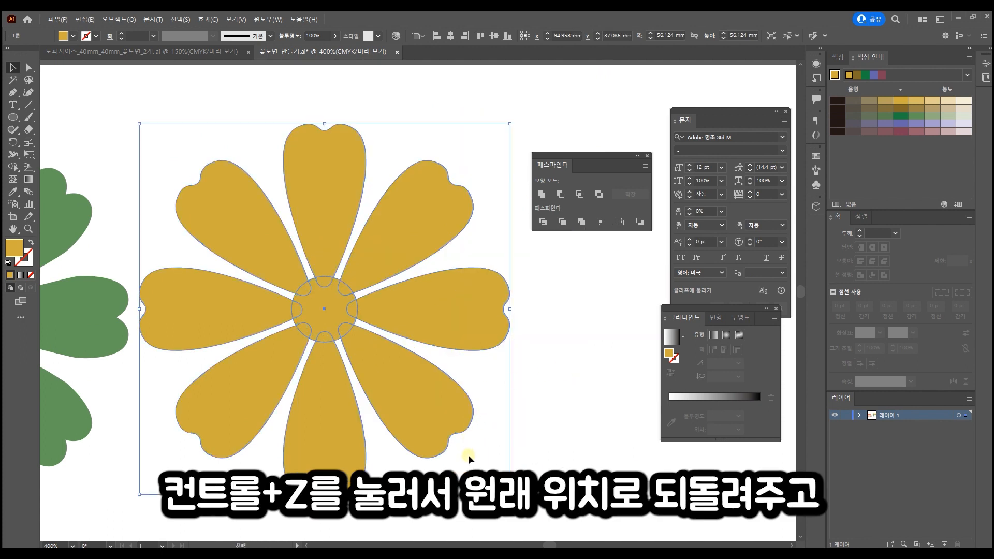
Step: Scale the duplicate flower about its centre to about 47.9 mm and place a copy level with and to the right of the large flower
{"action": "left_click_drag", "start_coordinate": [510, 494], "coordinate": [483, 481]}
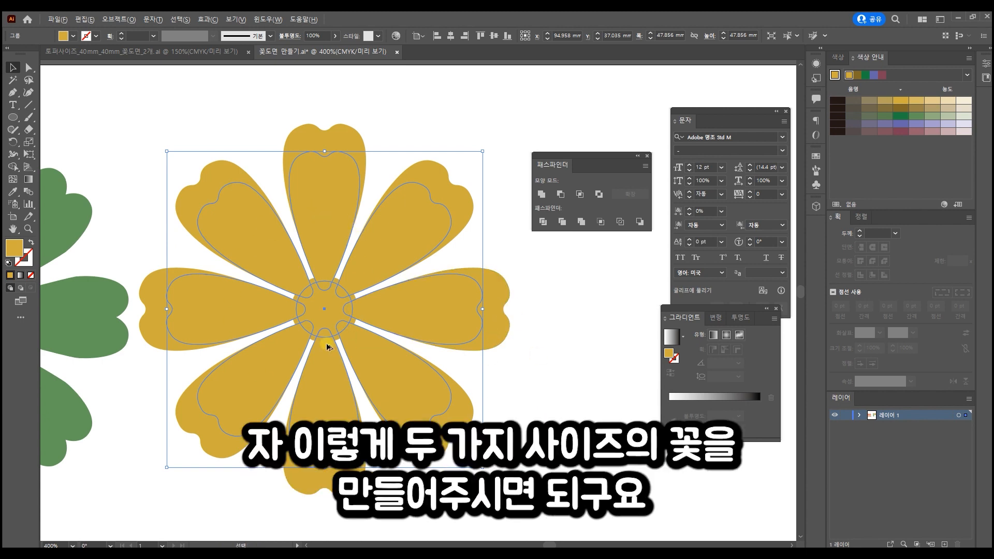
{"action": "scroll", "coordinate": [326, 343], "scroll_direction": "down", "scroll_amount": 1}
{"action": "key", "text": "space"}
{"action": "left_click_drag", "start_coordinate": [310, 304], "coordinate": [225, 287]}
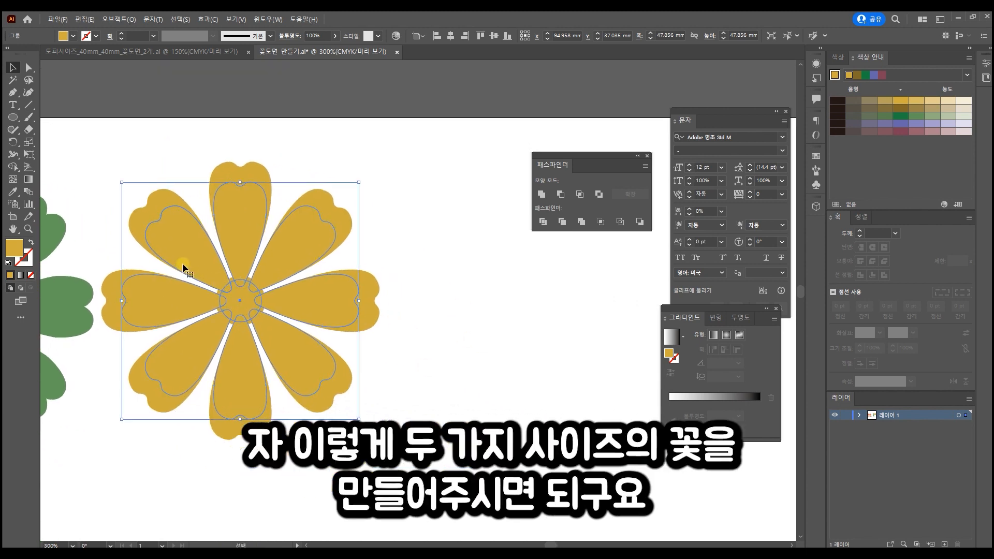
{"action": "left_click_drag", "start_coordinate": [175, 251], "coordinate": [448, 293], "text": "alt+shift"}
{"action": "left_click", "coordinate": [374, 203]}
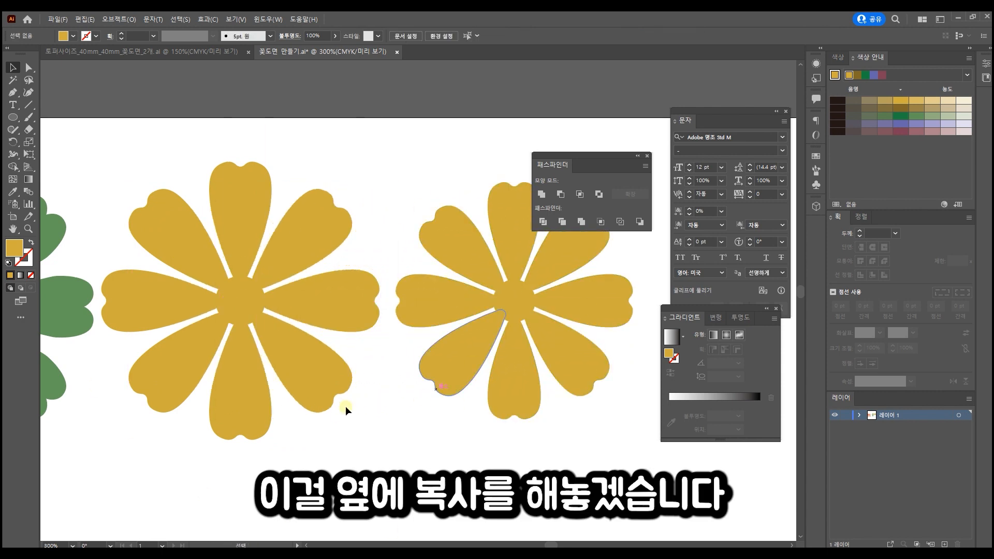
{"action": "left_click_drag", "start_coordinate": [383, 263], "coordinate": [395, 278]}
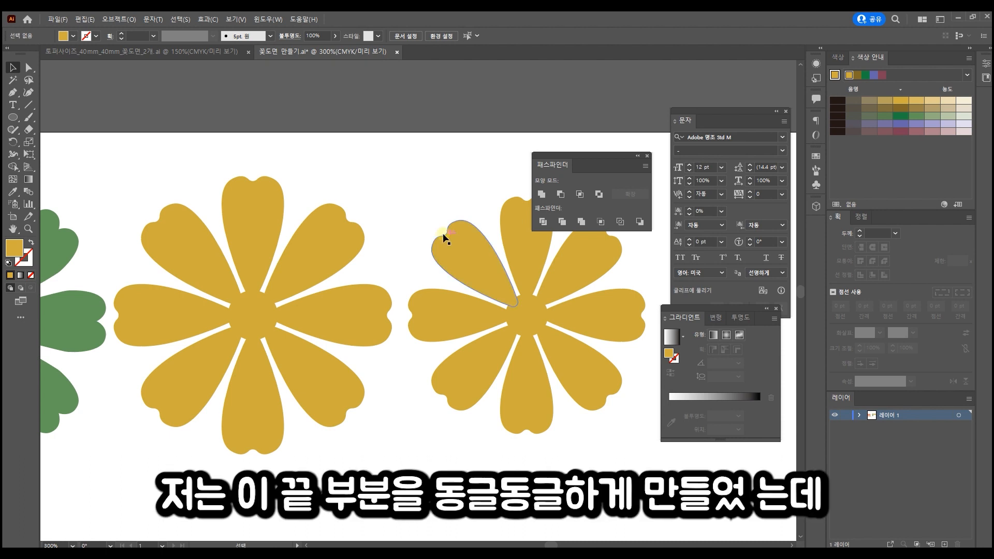
Step: Examine the rounded petal tips, the green five-petal flower and the diameter of its centre circle
{"action": "scroll", "coordinate": [444, 242], "scroll_direction": "up", "scroll_amount": 2}
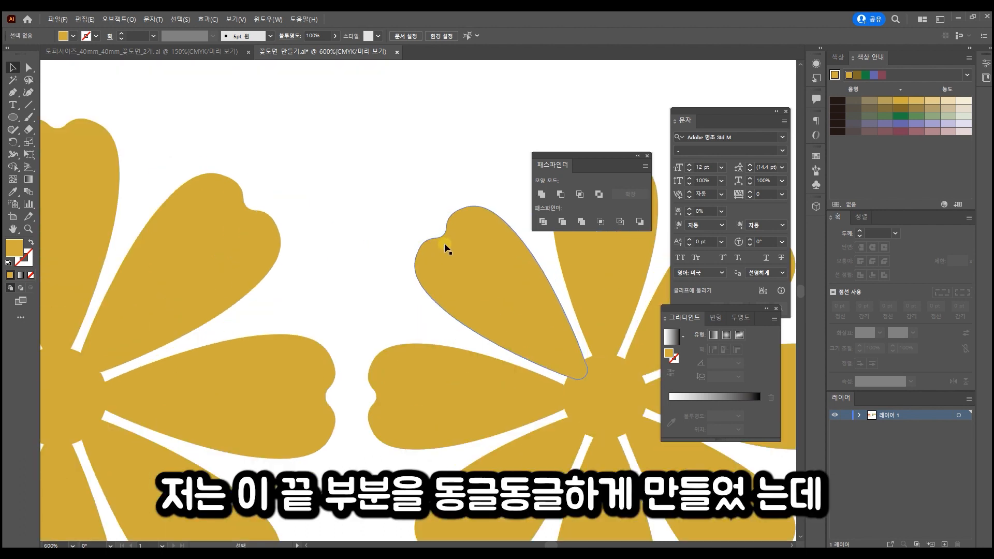
{"action": "left_click_drag", "start_coordinate": [495, 271], "coordinate": [417, 244]}
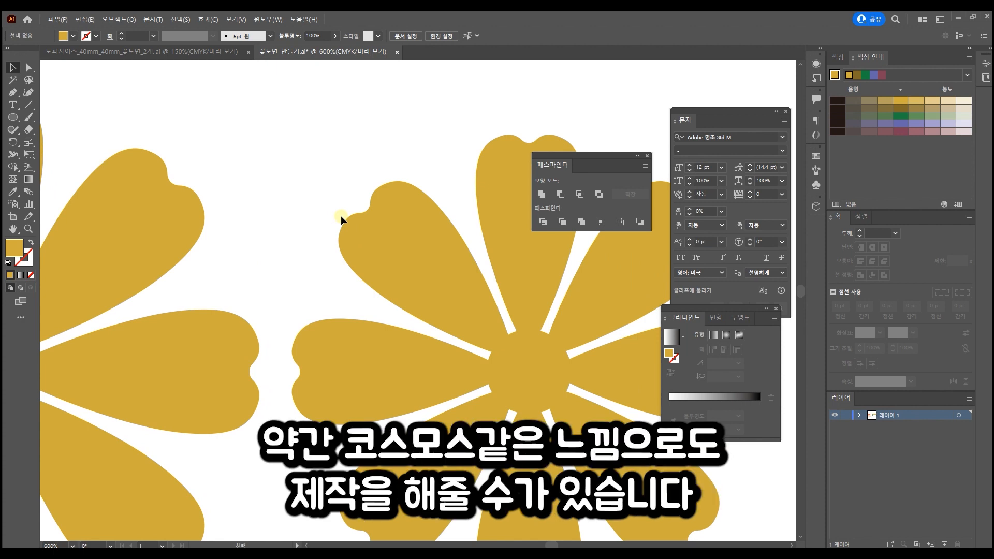
{"action": "scroll", "coordinate": [345, 216], "scroll_direction": "down", "scroll_amount": 2}
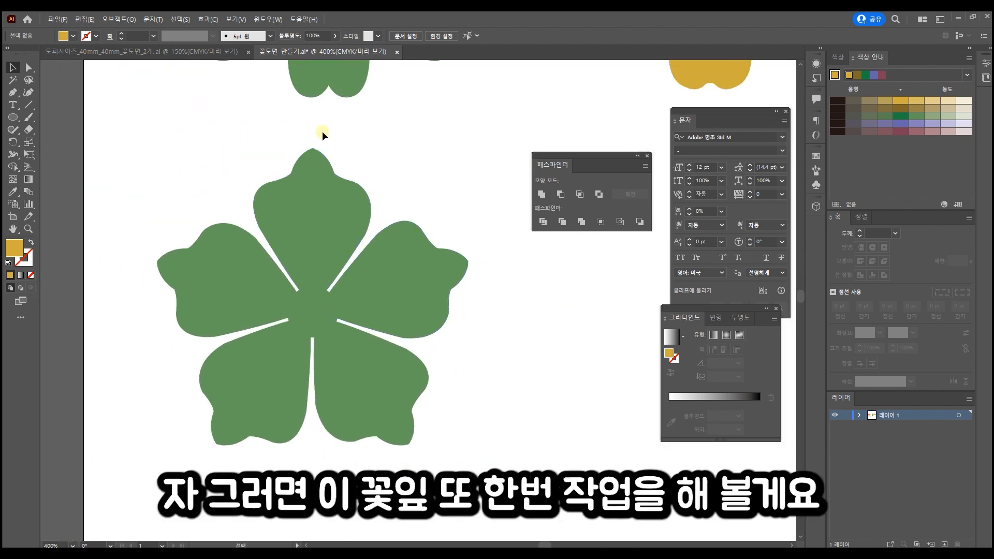
{"action": "left_click_drag", "start_coordinate": [466, 412], "coordinate": [425, 435]}
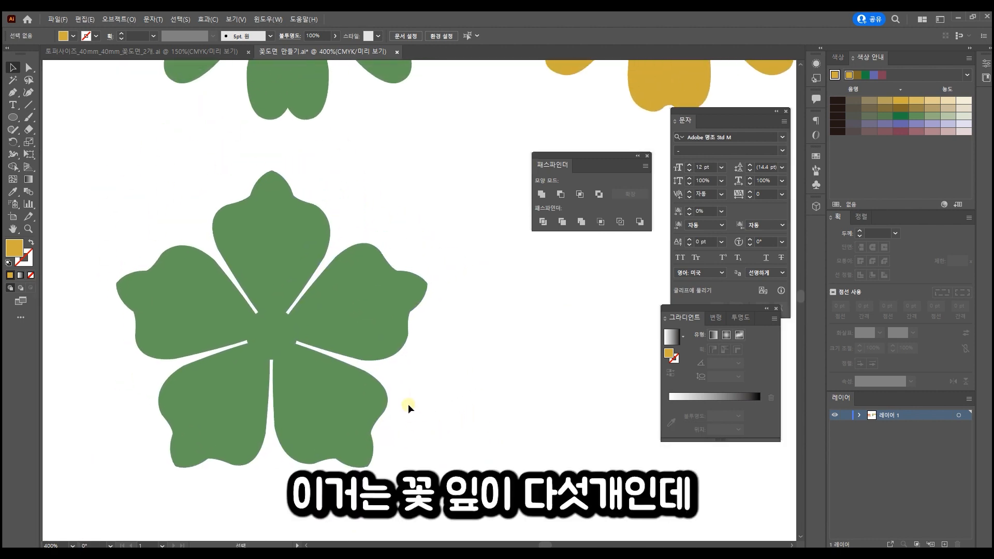
{"action": "left_click", "coordinate": [270, 319]}
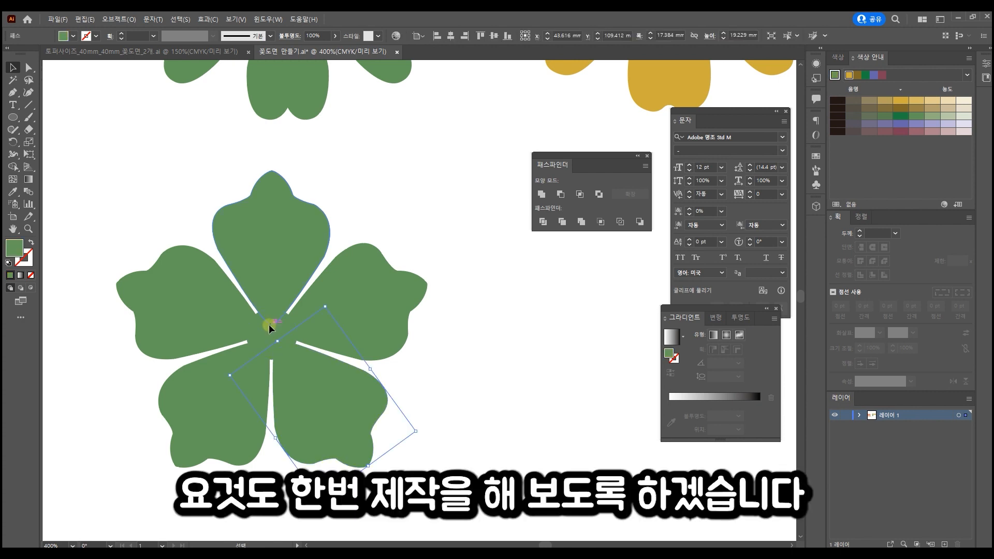
{"action": "left_click", "coordinate": [266, 334]}
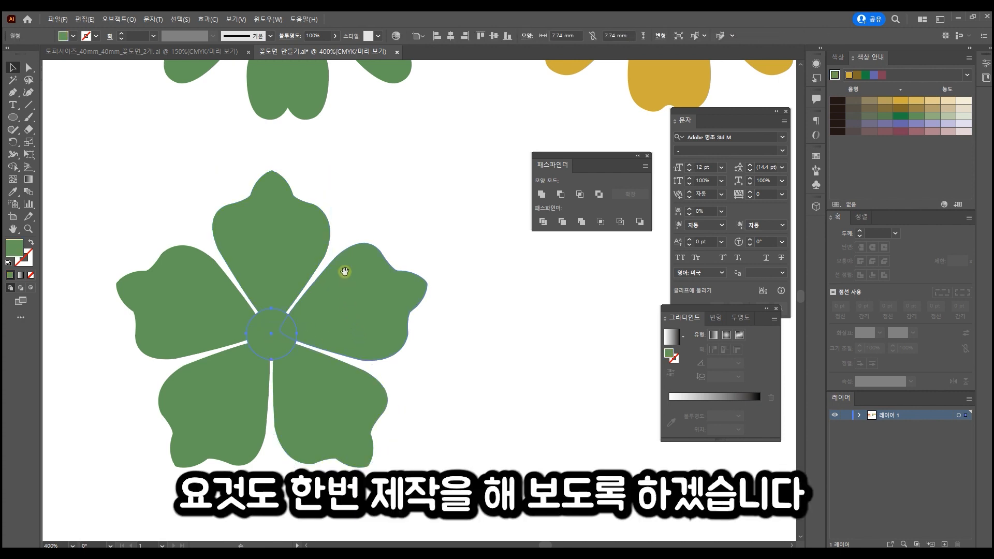
{"action": "left_click_drag", "start_coordinate": [336, 221], "coordinate": [284, 218]}
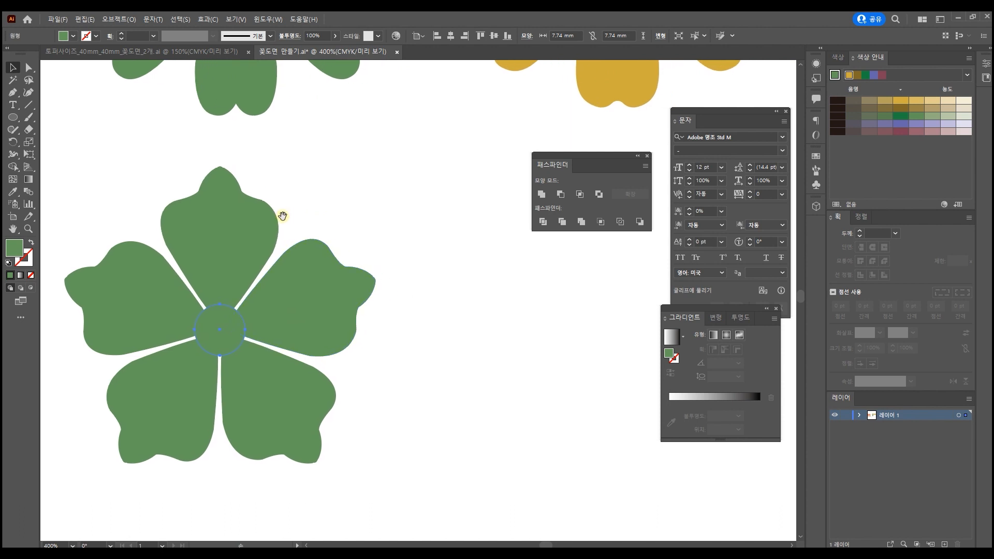
{"action": "left_click", "coordinate": [227, 324]}
{"action": "left_click", "coordinate": [217, 332]}
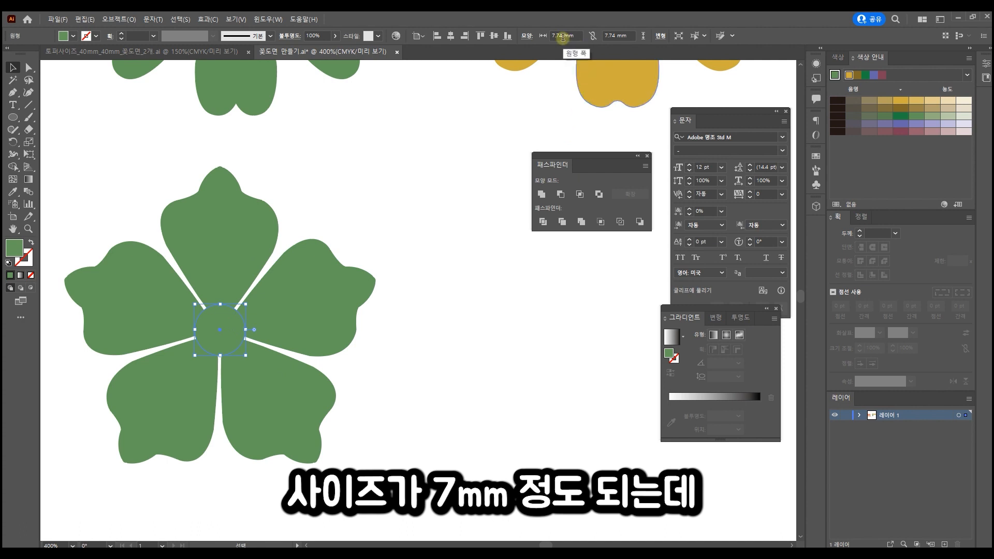
Step: Create a circle 8 mm wide and 8 mm high in the empty area to the right of the five-petal flower
{"action": "left_click", "coordinate": [13, 117]}
{"action": "left_click", "coordinate": [494, 323]}
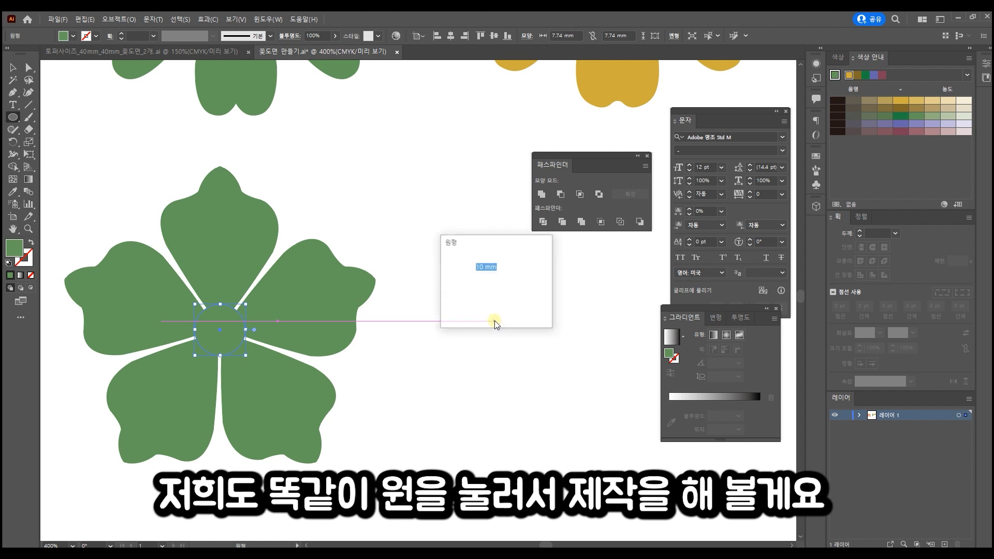
{"action": "left_click_drag", "start_coordinate": [484, 268], "coordinate": [451, 270]}
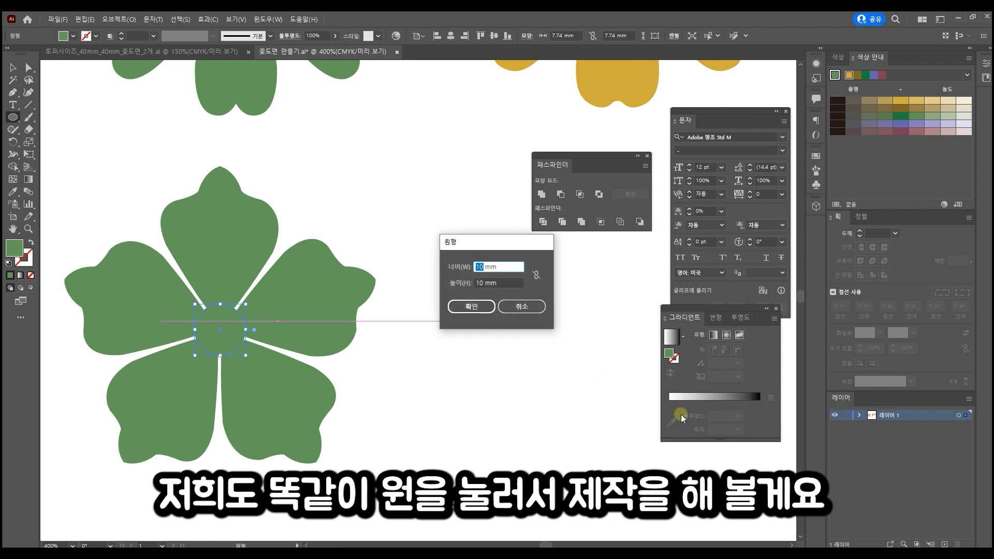
{"action": "type", "text": "8"}
{"action": "key", "text": "Tab"}
{"action": "type", "text": "8"}
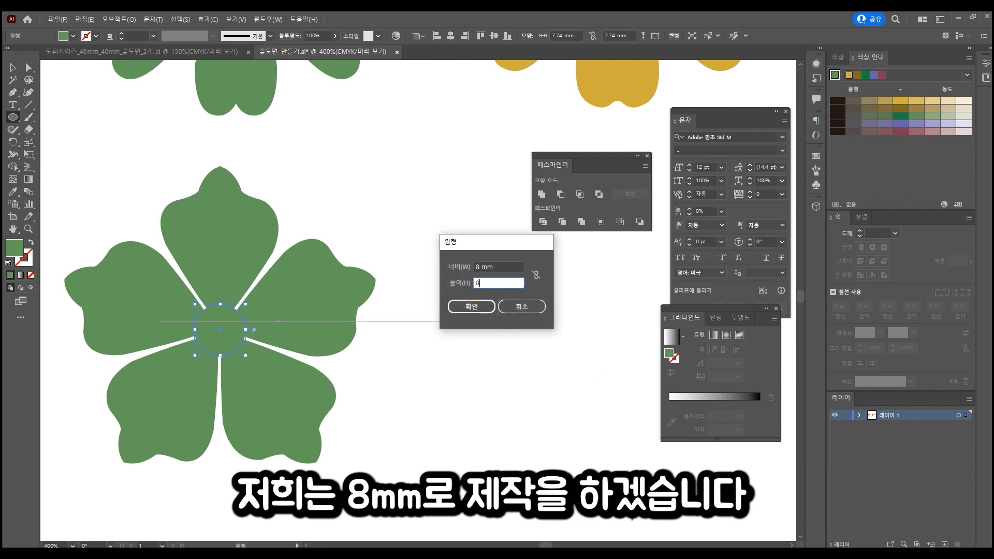
{"action": "key", "text": "Return"}
{"action": "key", "text": "v"}
{"action": "left_click_drag", "start_coordinate": [532, 342], "coordinate": [511, 304]}
{"action": "key", "text": "space"}
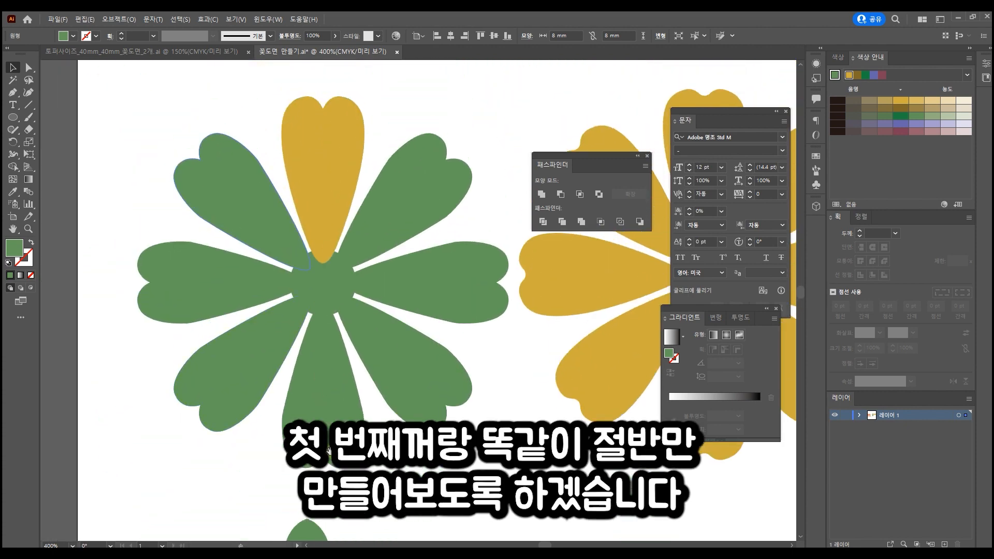
Step: Change the fill colour to purple (DB31FF)
{"action": "left_click_drag", "start_coordinate": [318, 507], "coordinate": [380, 183]}
{"action": "left_click_drag", "start_coordinate": [359, 304], "coordinate": [359, 317]}
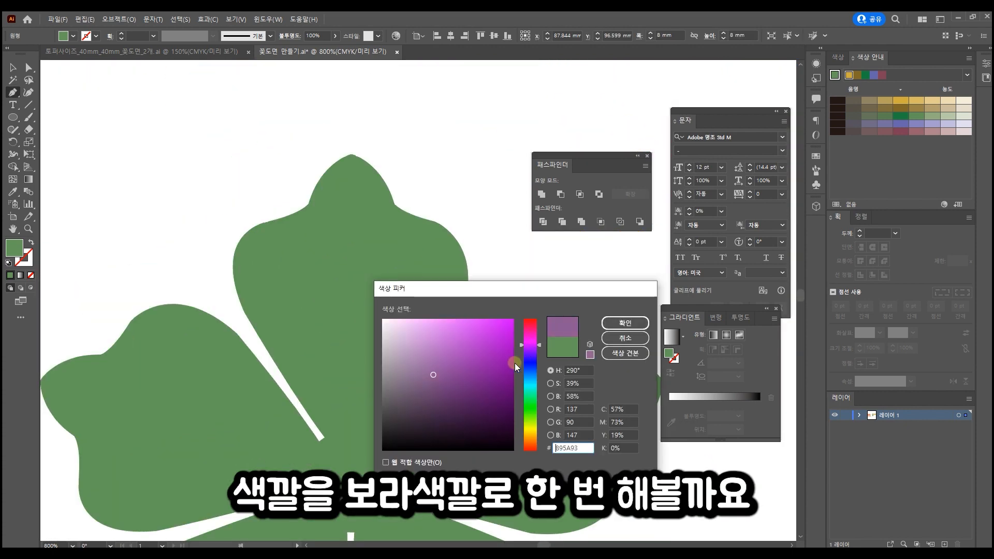
{"action": "left_click_drag", "start_coordinate": [515, 362], "coordinate": [489, 315]}
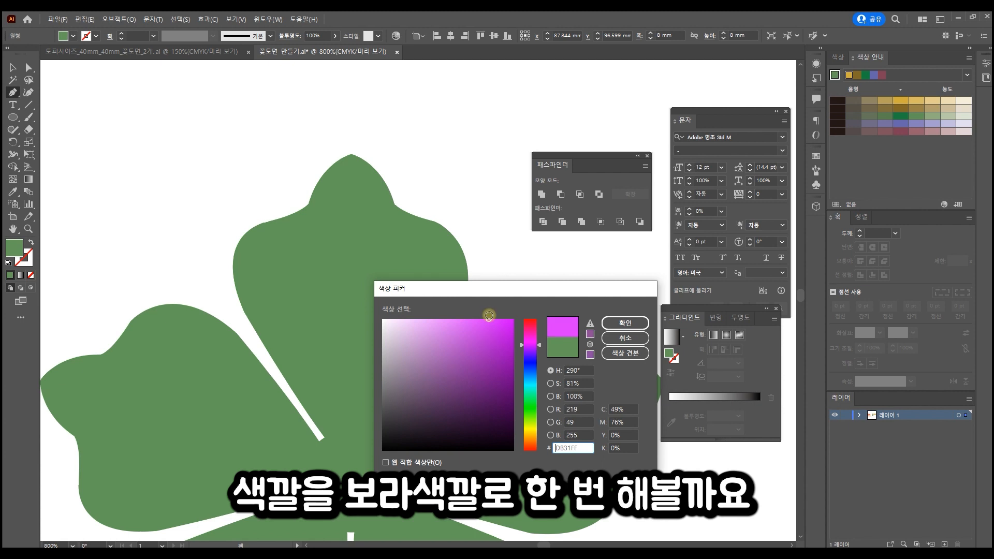
{"action": "key", "text": "Return"}
Step: Trace the left half of the green flower's upright petal with the Pen tool as a closed shape about 9.1 mm wide and 23.8 mm tall
{"action": "left_click", "coordinate": [351, 153]}
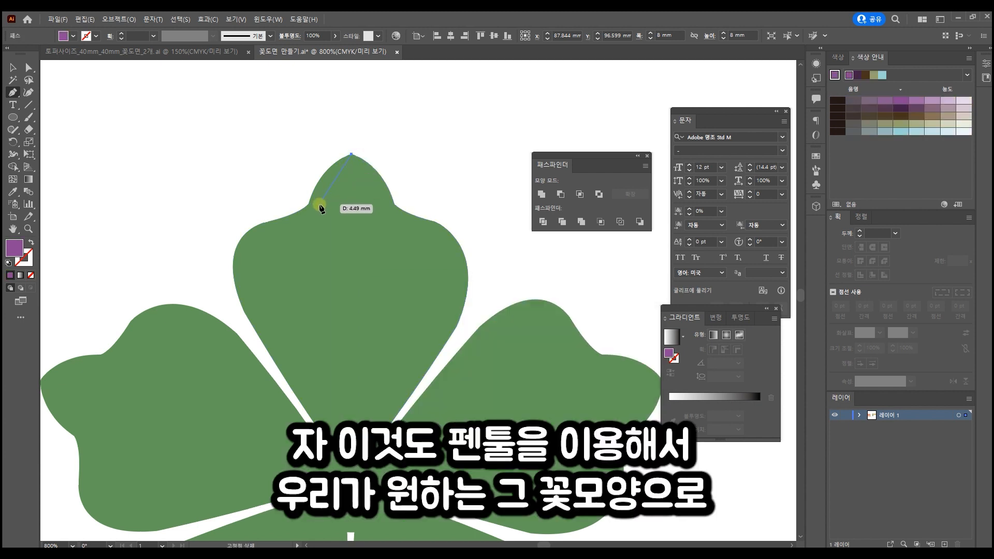
{"action": "left_click_drag", "start_coordinate": [307, 206], "coordinate": [296, 250]}
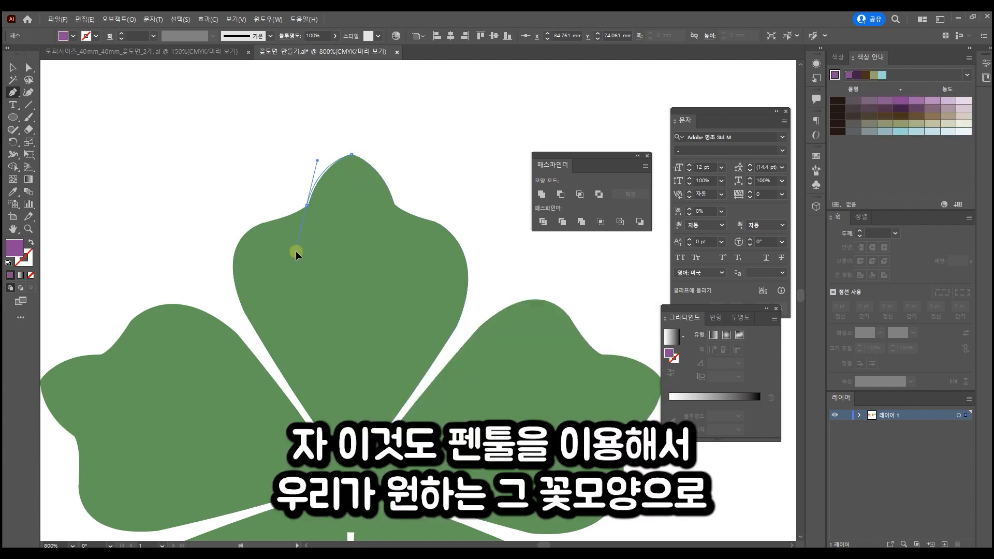
{"action": "left_click", "coordinate": [306, 206]}
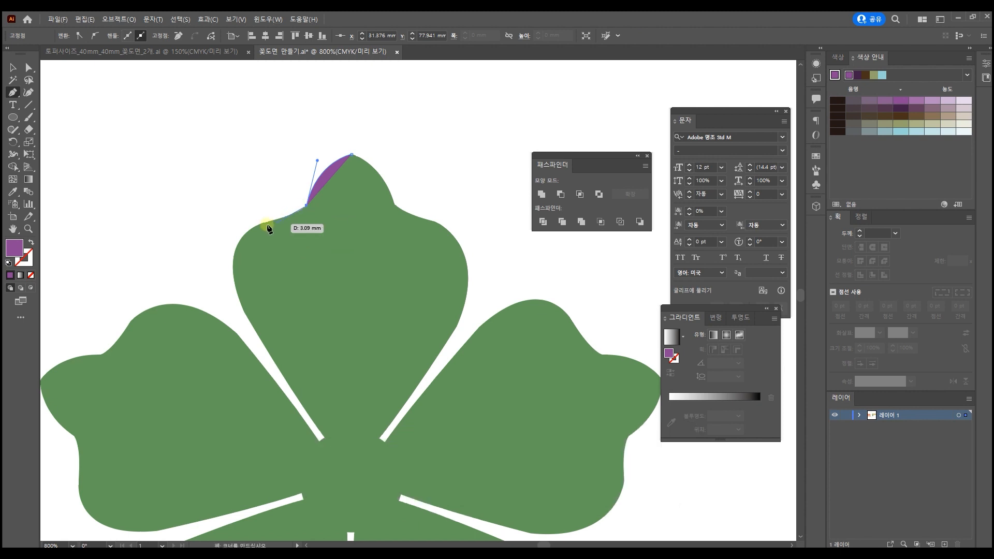
{"action": "left_click_drag", "start_coordinate": [263, 224], "coordinate": [237, 225]}
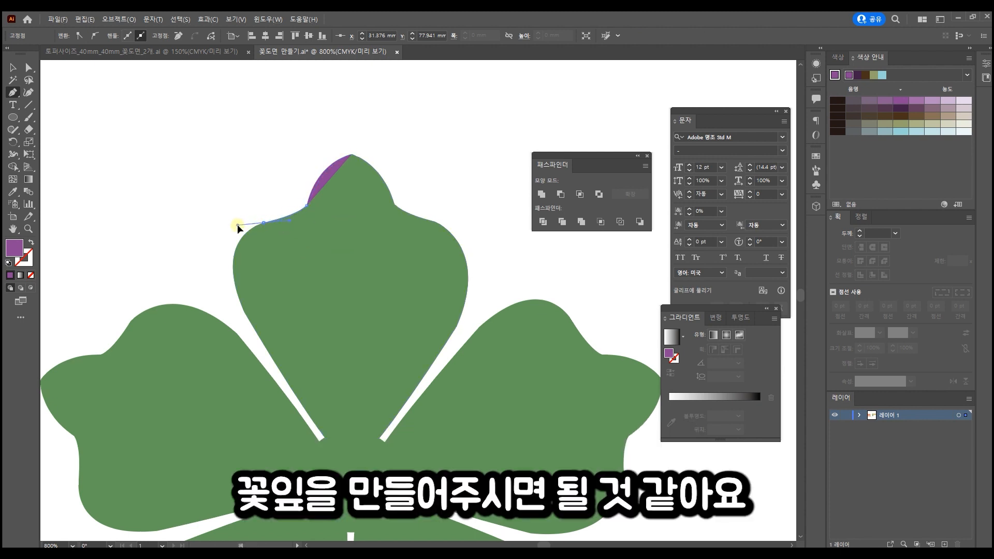
{"action": "left_click", "coordinate": [263, 223]}
{"action": "left_click_drag", "start_coordinate": [236, 286], "coordinate": [256, 343]}
{"action": "left_click_drag", "start_coordinate": [327, 439], "coordinate": [351, 472]}
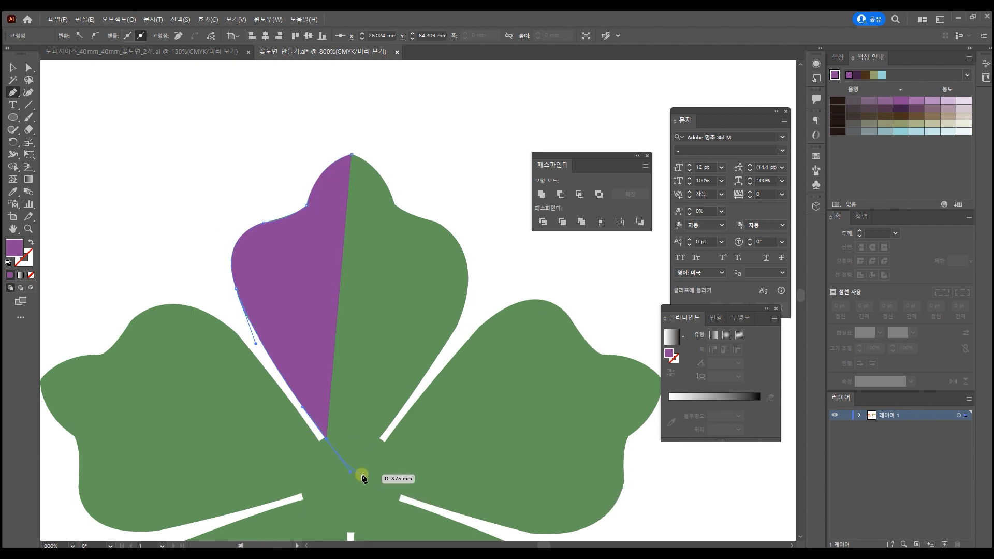
{"action": "left_click", "coordinate": [352, 157]}
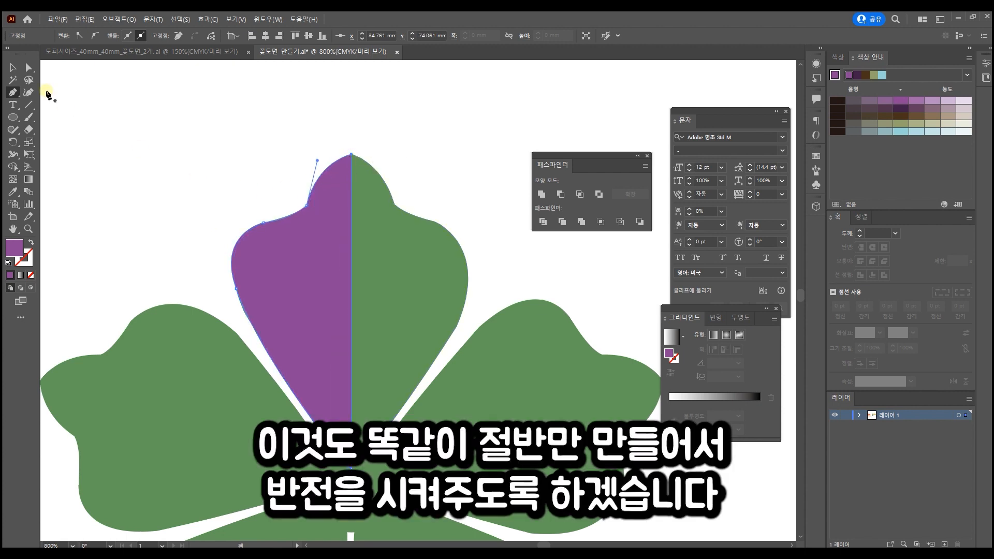
Step: Reflect a copy of the purple half petal across its straight vertical edge to form the other half
{"action": "left_click", "coordinate": [14, 67]}
{"action": "left_click", "coordinate": [315, 274]}
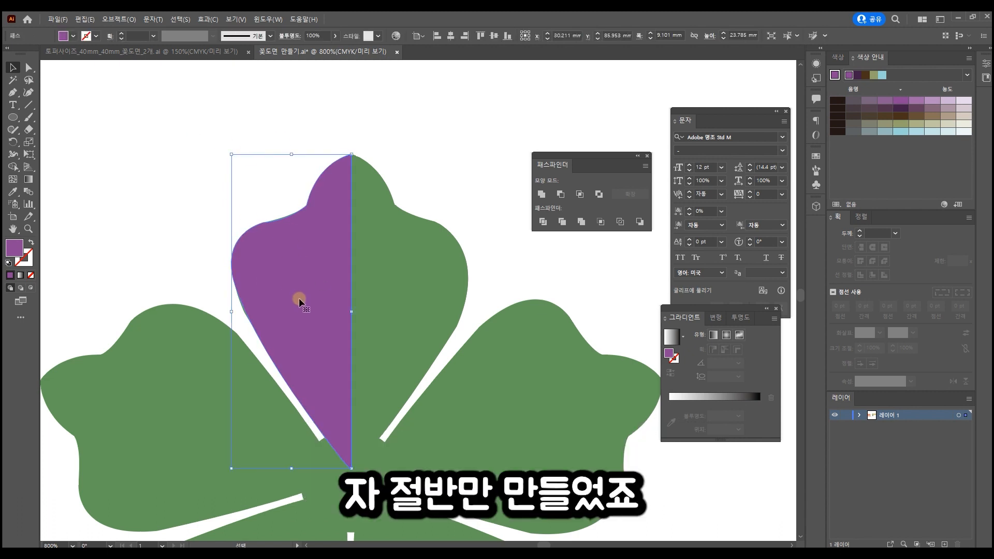
{"action": "key", "text": "a"}
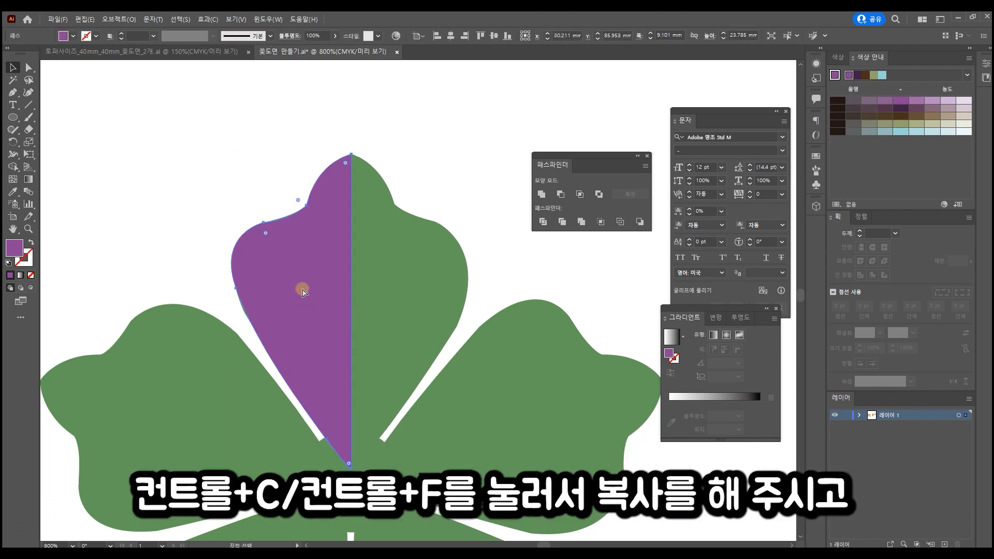
{"action": "key", "text": "v"}
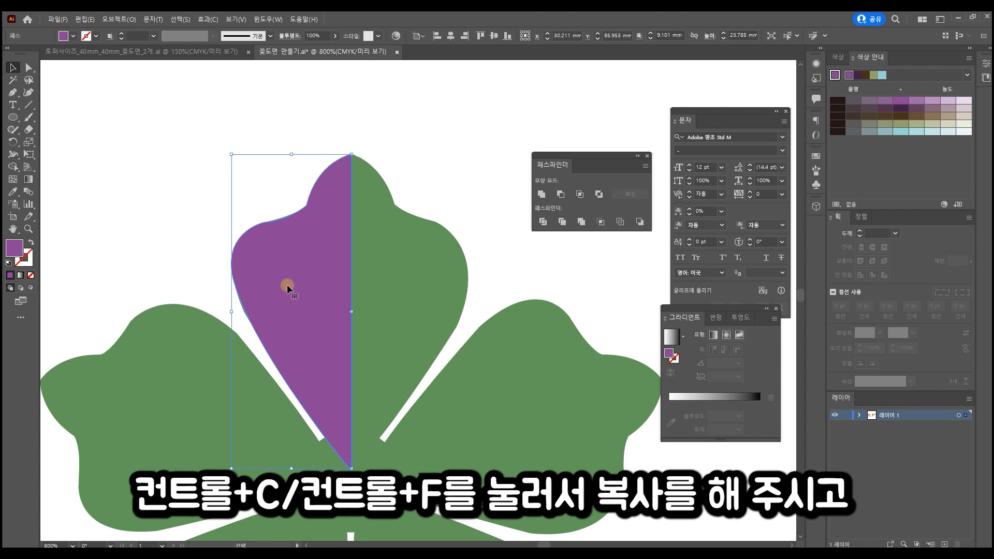
{"action": "left_click_drag", "start_coordinate": [13, 142], "coordinate": [64, 153]}
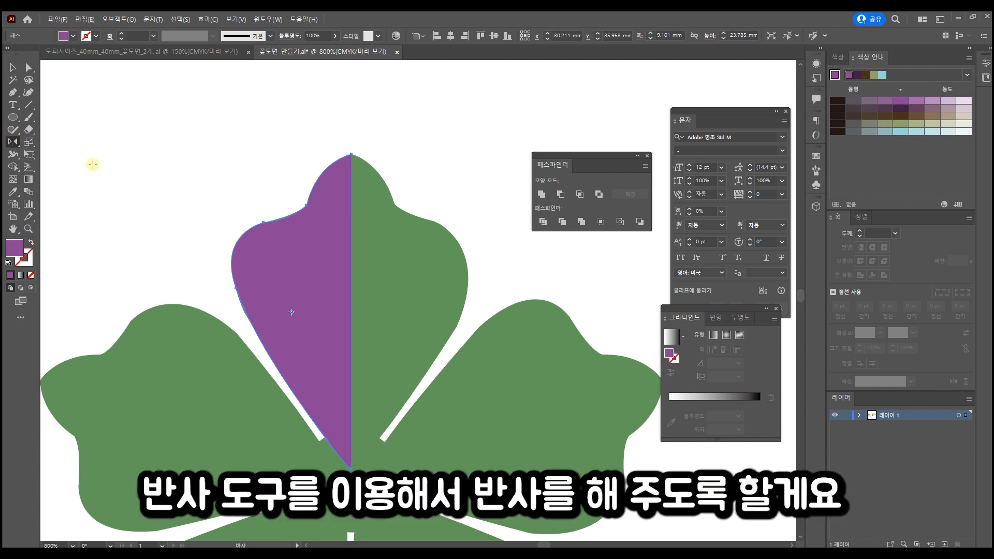
{"action": "left_click", "coordinate": [352, 208]}
{"action": "left_click", "coordinate": [352, 311], "text": "alt"}
{"action": "left_click", "coordinate": [13, 67]}
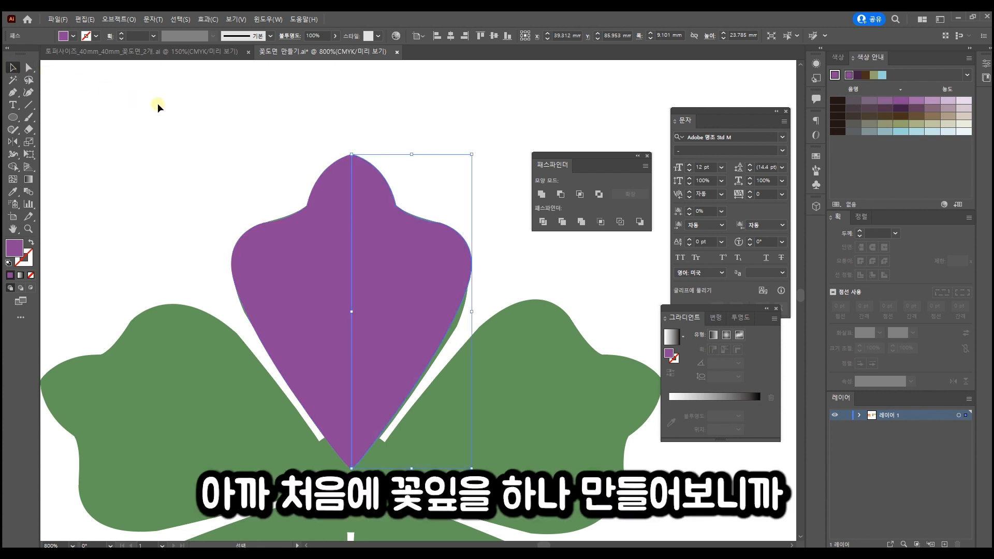
Step: Select both purple petal halves and unite them into one petal shape with Pathfinder
{"action": "left_click", "coordinate": [309, 281], "text": "shift"}
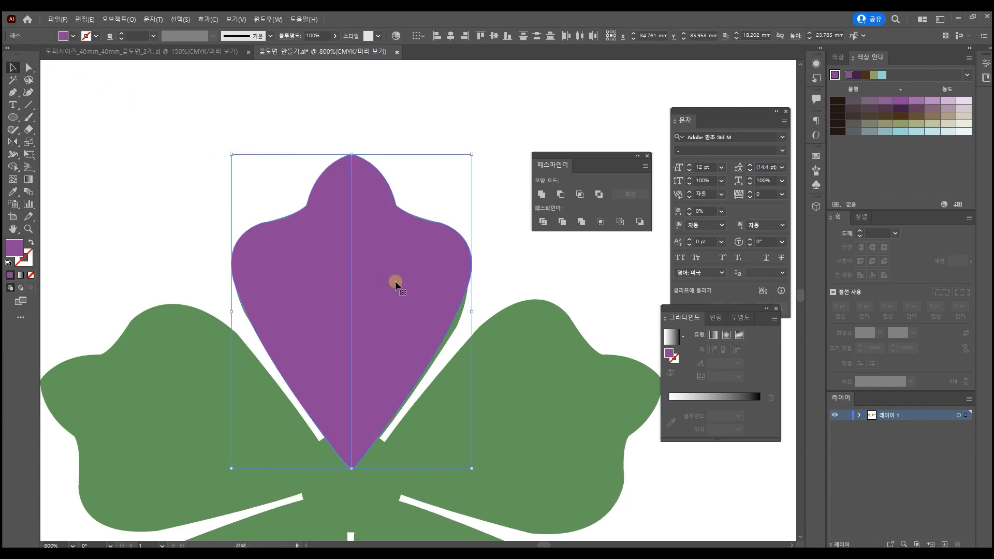
{"action": "scroll", "coordinate": [390, 287], "scroll_direction": "down", "scroll_amount": 1}
{"action": "left_click_drag", "start_coordinate": [396, 286], "coordinate": [401, 209]}
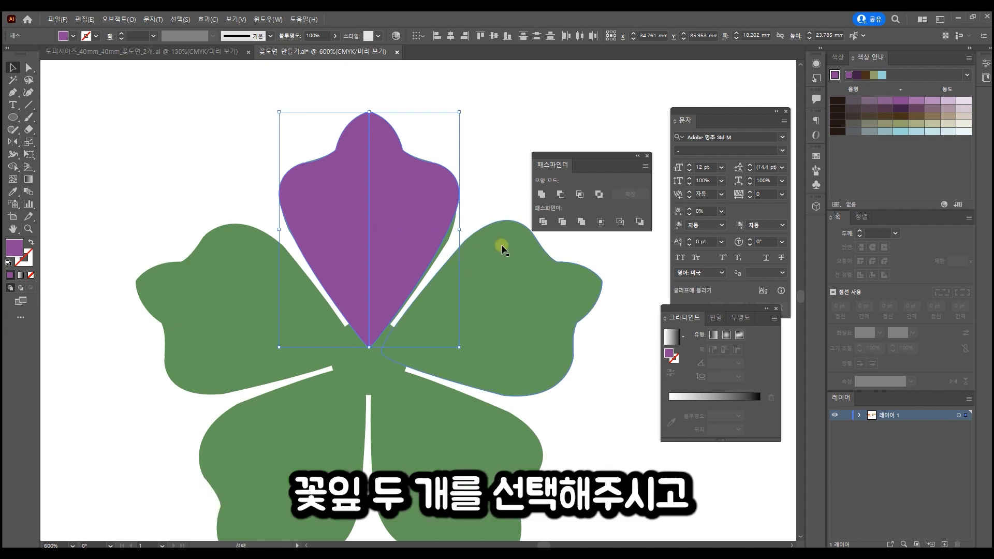
{"action": "left_click", "coordinate": [542, 196]}
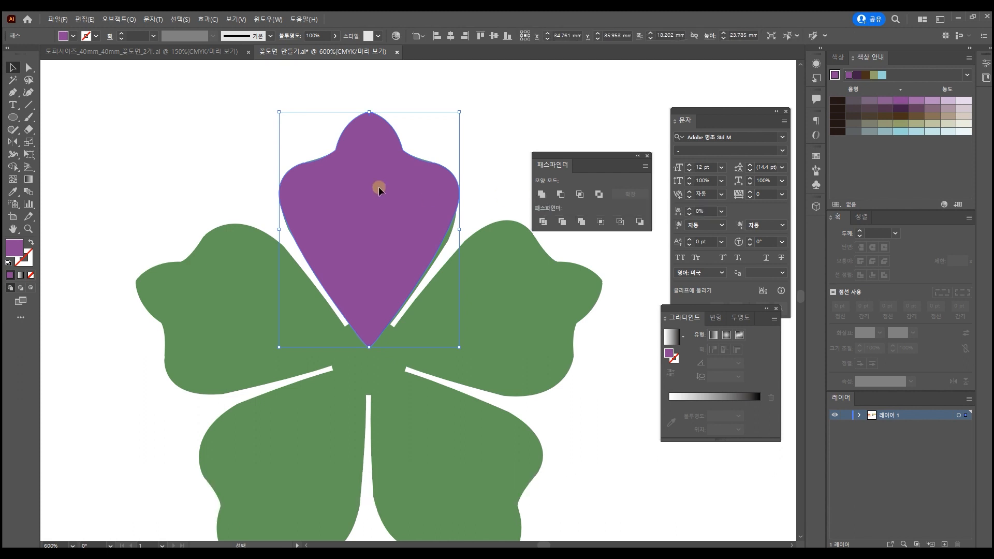
{"action": "scroll", "coordinate": [358, 203], "scroll_direction": "up", "scroll_amount": 1}
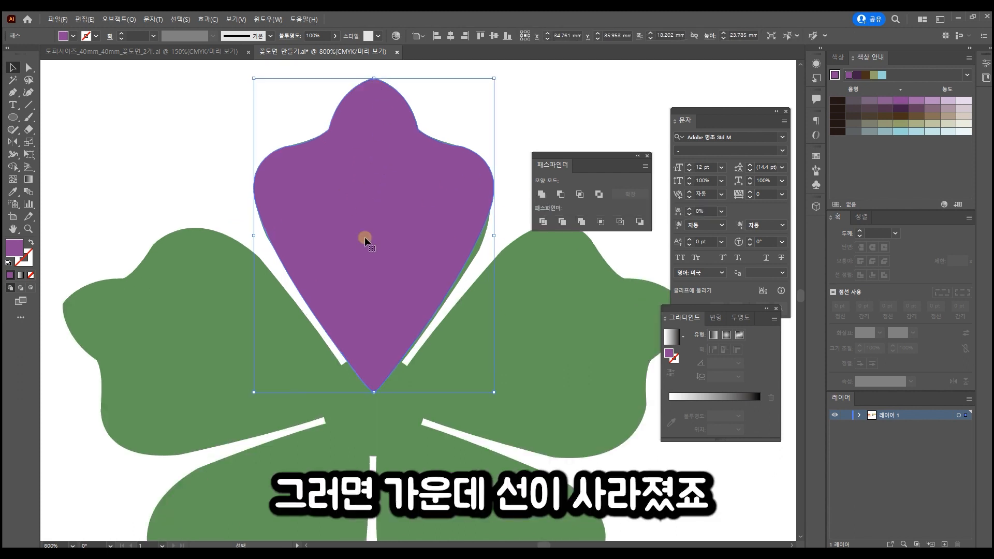
Step: Place a copy of the united petal above the 8 mm circle, centred on it with its pointed end overlapping the circle
{"action": "scroll", "coordinate": [372, 293], "scroll_direction": "down", "scroll_amount": 2}
{"action": "left_click", "coordinate": [470, 229]}
{"action": "left_click_drag", "start_coordinate": [442, 254], "coordinate": [523, 347]}
{"action": "left_click", "coordinate": [523, 330]}
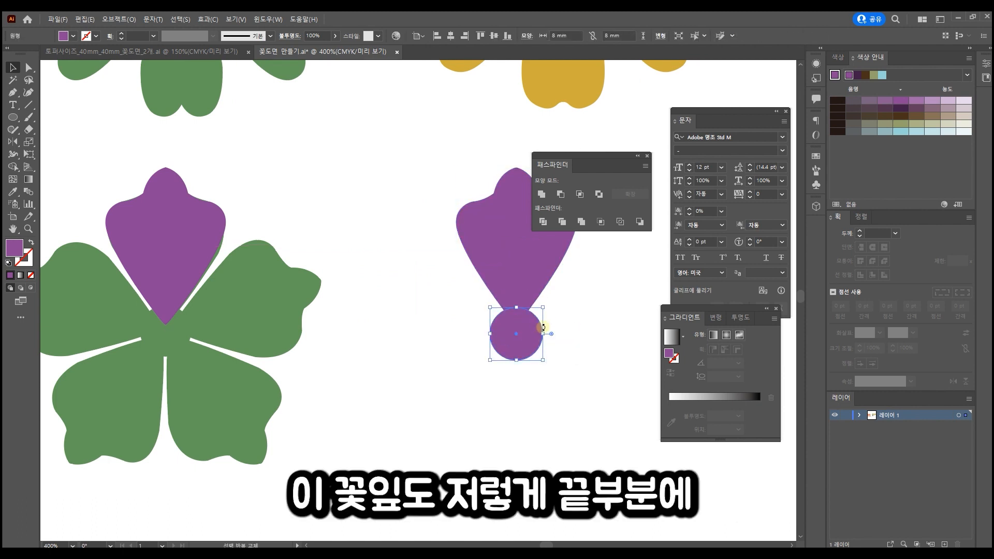
{"action": "left_click", "coordinate": [495, 289], "text": "shift"}
{"action": "left_click", "coordinate": [554, 325]}
{"action": "left_click_drag", "start_coordinate": [528, 328], "coordinate": [405, 297]}
{"action": "scroll", "coordinate": [405, 299], "scroll_direction": "up", "scroll_amount": 1, "text": "alt"}
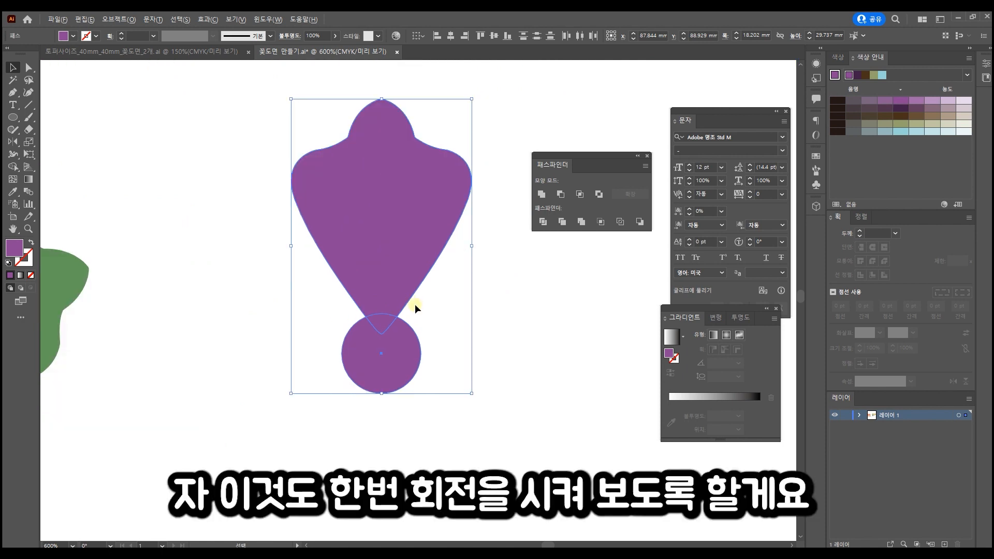
Step: Open the rotation options for the copied petal with the pivot set at the circle's centre
{"action": "left_click", "coordinate": [394, 237]}
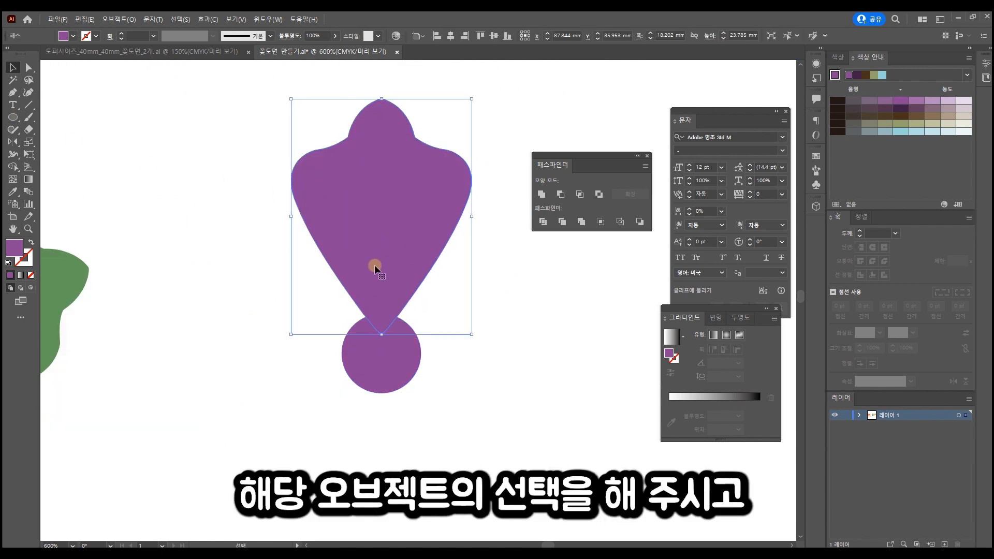
{"action": "left_click_drag", "start_coordinate": [13, 141], "coordinate": [71, 145]}
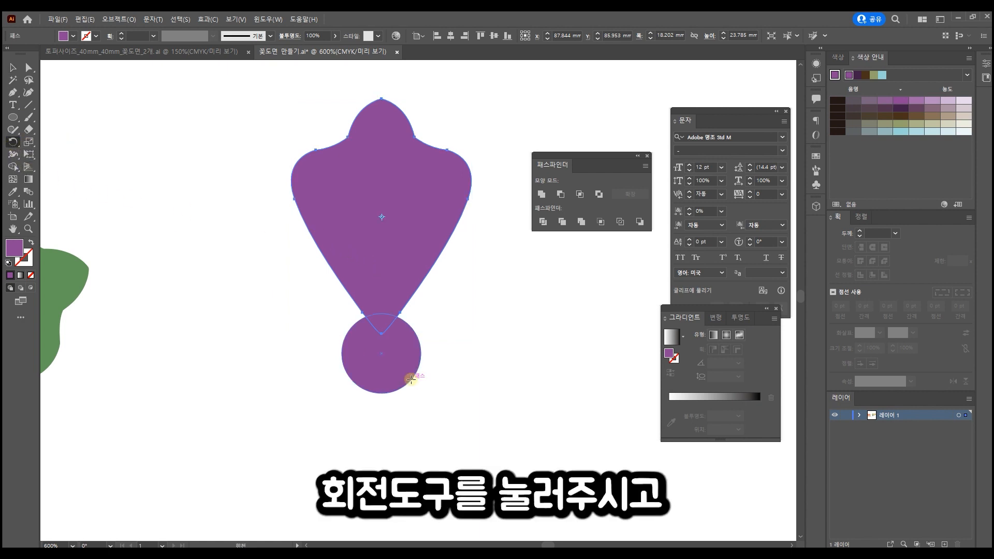
{"action": "left_click", "coordinate": [381, 353], "text": "alt"}
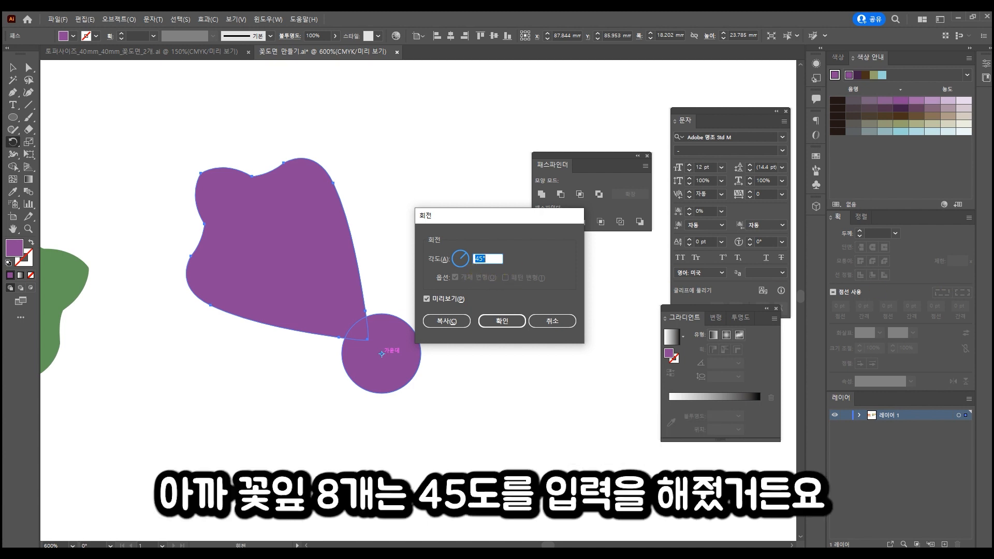
Step: Switch to Calculator and divide 360 by 8 to check the rotation angle for eight petals
{"action": "key", "text": "alt+Tab"}
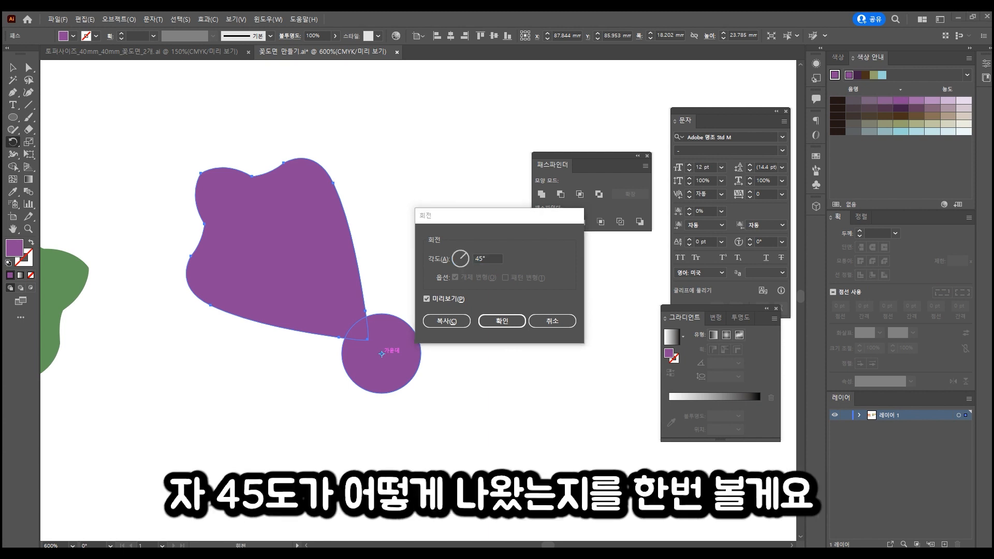
{"action": "left_click_drag", "start_coordinate": [513, 175], "coordinate": [314, 158]}
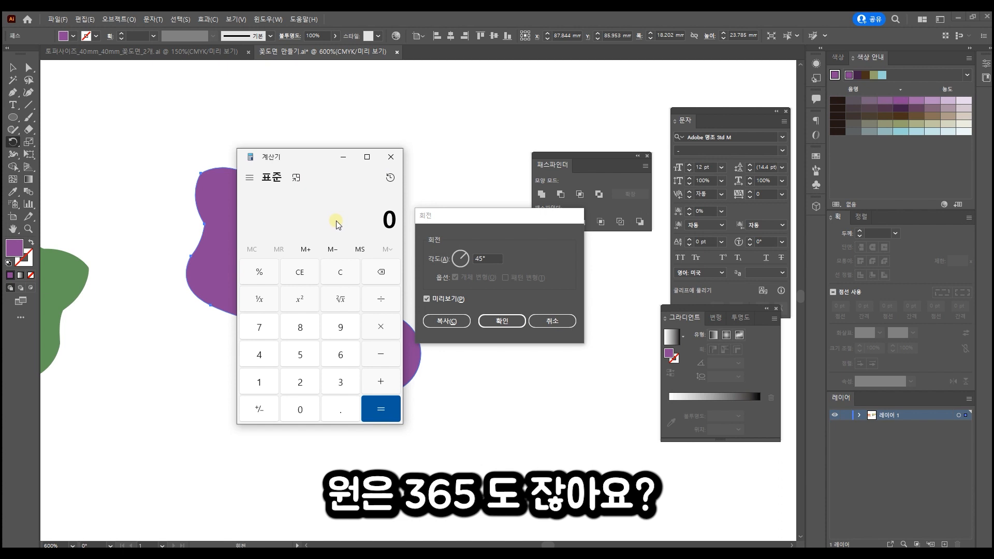
{"action": "type", "text": "36"}
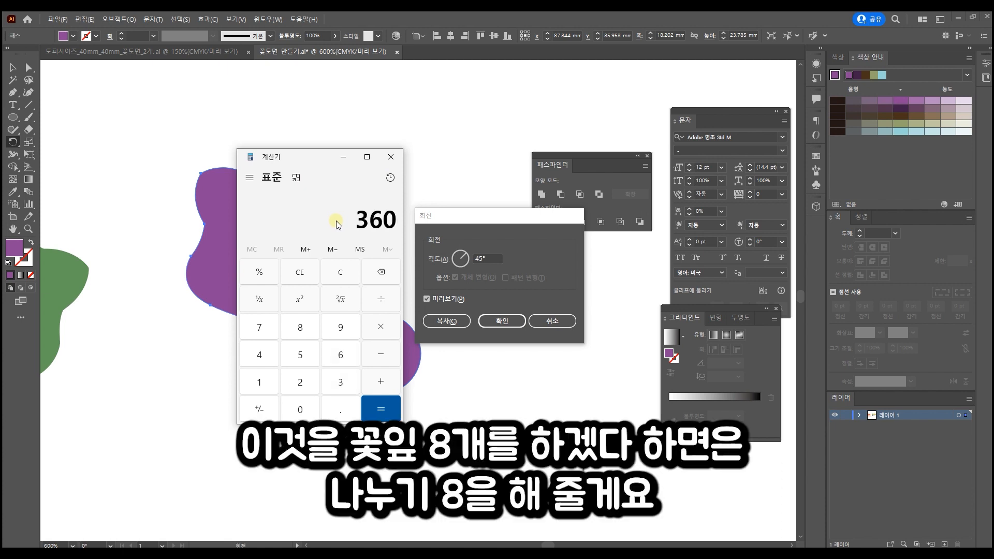
{"action": "key", "text": "slash"}
{"action": "key", "text": "8"}
{"action": "key", "text": "Return"}
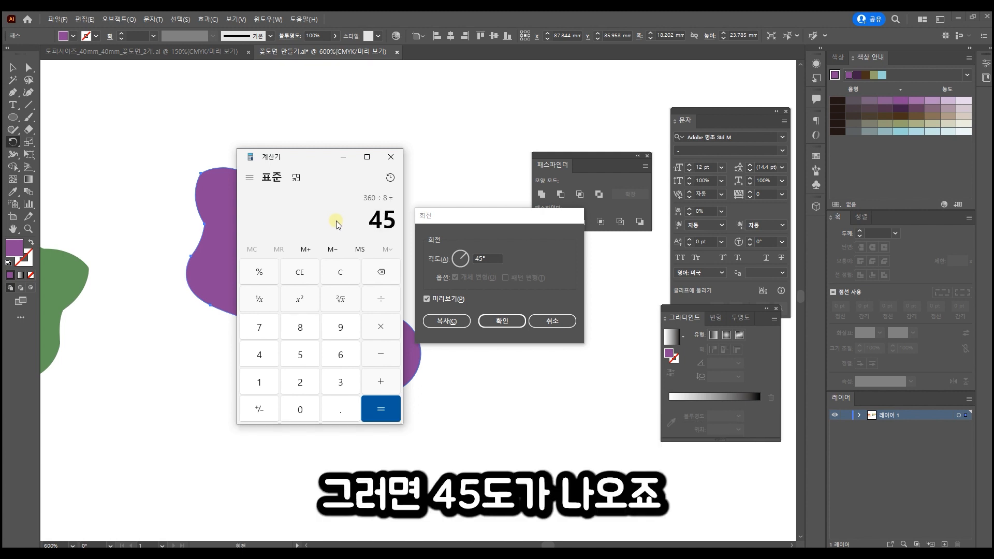
Step: Divide 360 by 5 to find the five-petal rotation angle, and move Calculator away from the rotation options
{"action": "left_click", "coordinate": [340, 273]}
{"action": "type", "text": "360"}
{"action": "key", "text": "slash"}
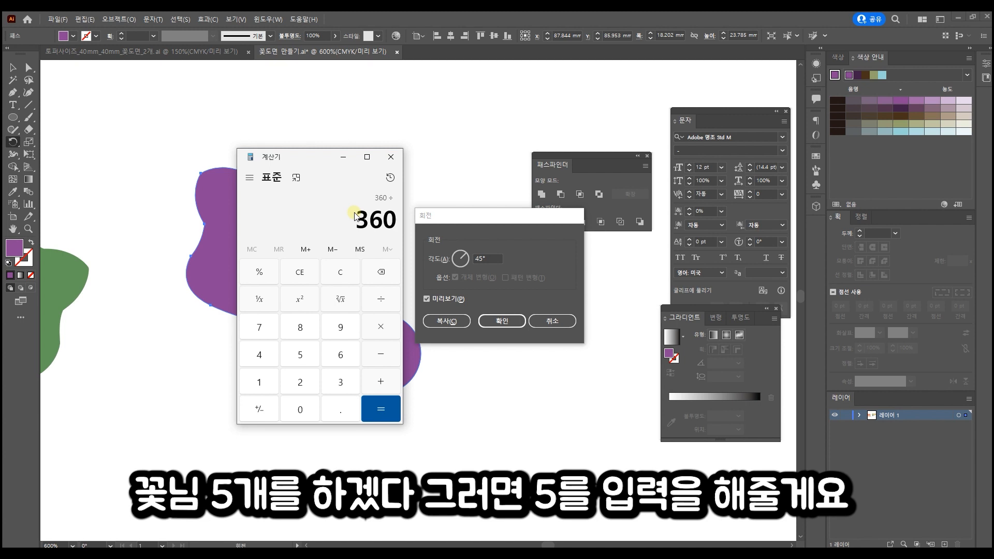
{"action": "type", "text": "5"}
{"action": "key", "text": "Return"}
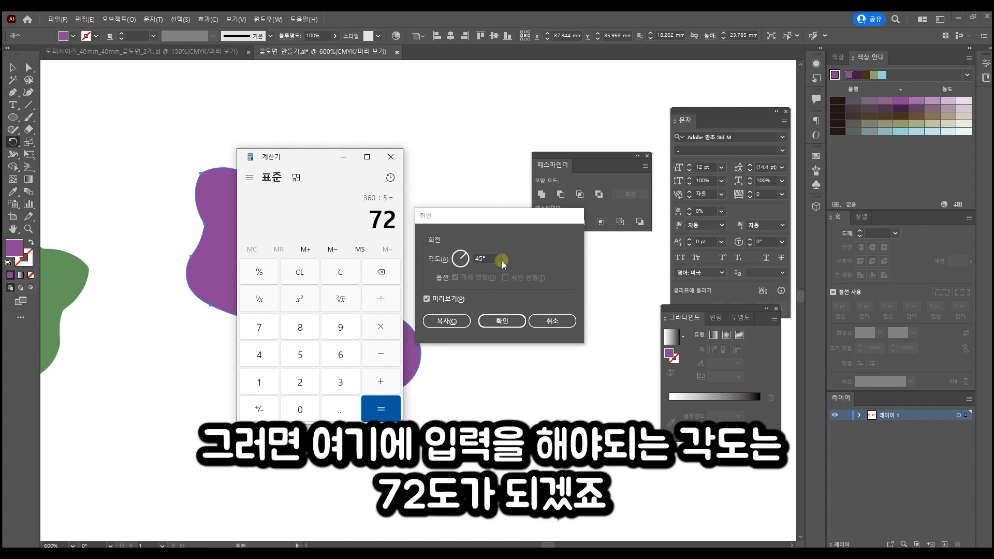
{"action": "left_click_drag", "start_coordinate": [290, 159], "coordinate": [512, 163]}
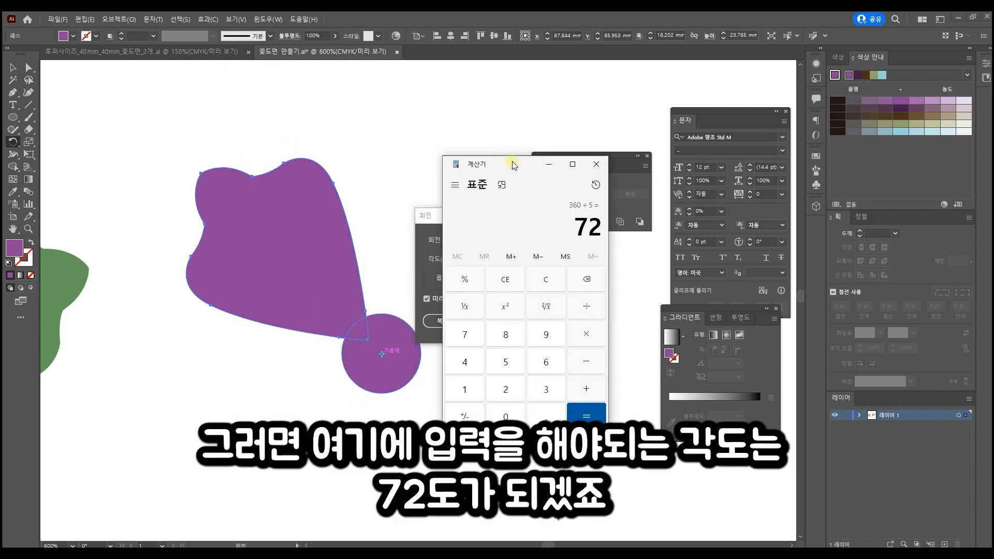
{"action": "left_click_drag", "start_coordinate": [512, 163], "coordinate": [974, 178]}
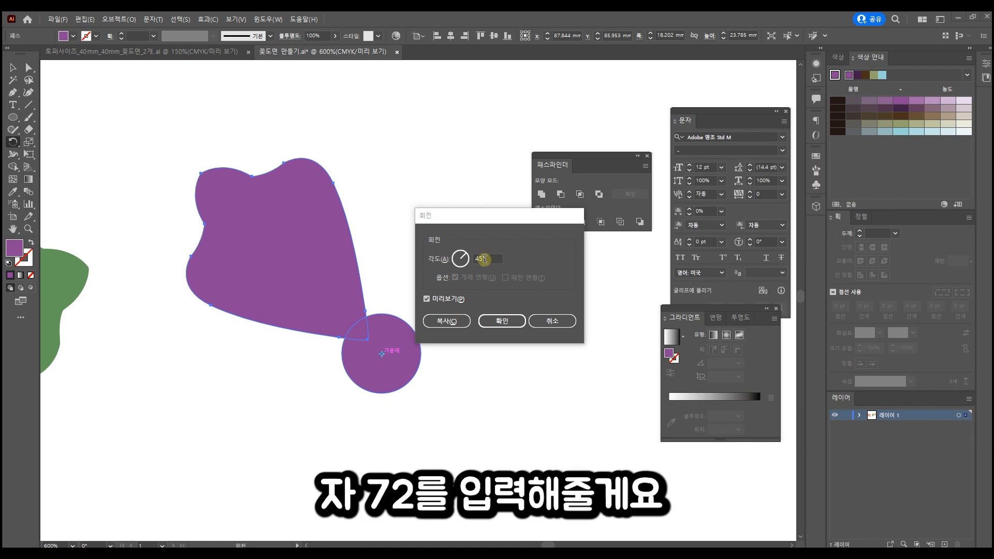
Step: Set the rotation angle to 72° and copy the petal repeatedly around the circle to make five petals
{"action": "left_click_drag", "start_coordinate": [484, 258], "coordinate": [466, 258]}
{"action": "type", "text": "72"}
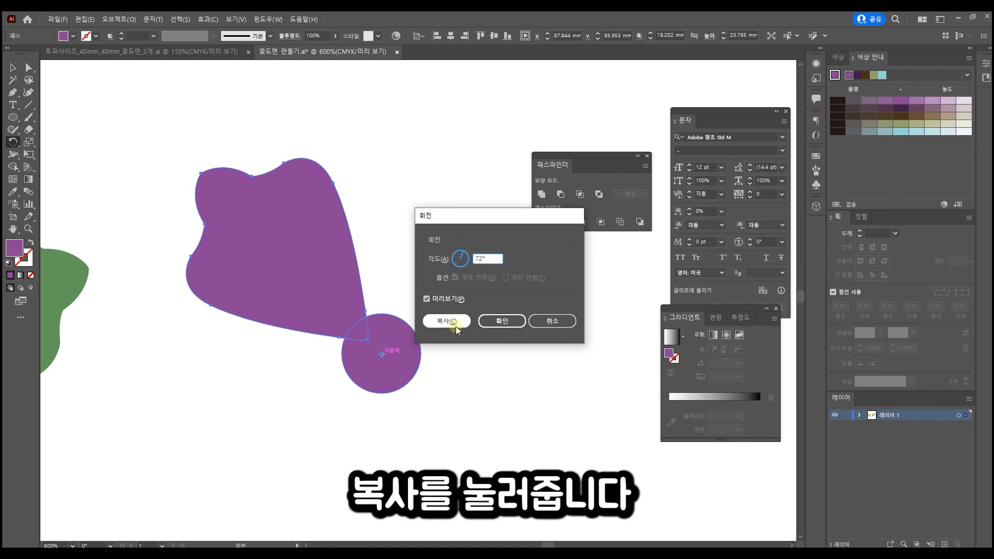
{"action": "left_click", "coordinate": [446, 321]}
{"action": "key", "text": "ctrl+d"}
{"action": "key", "text": "ctrl+d"}
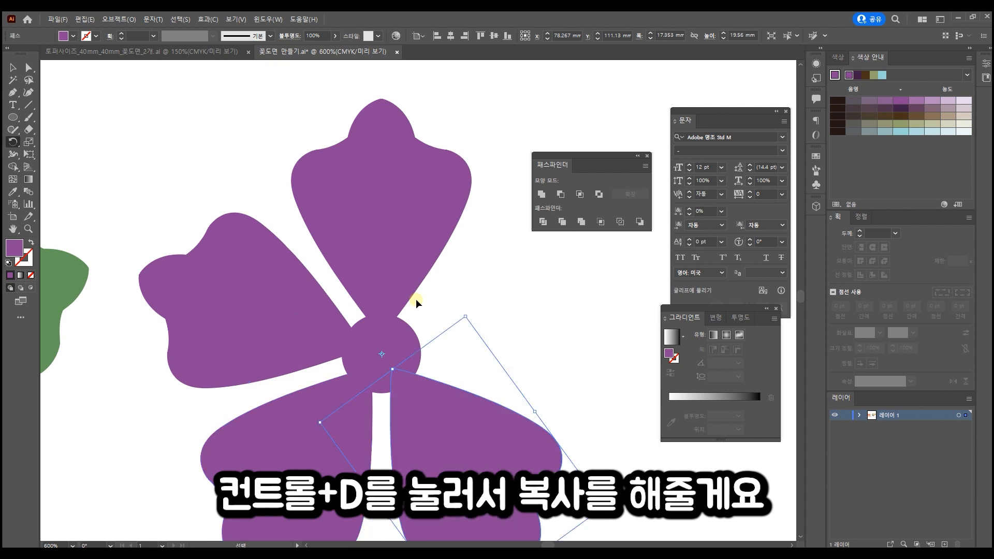
{"action": "key", "text": "ctrl+d"}
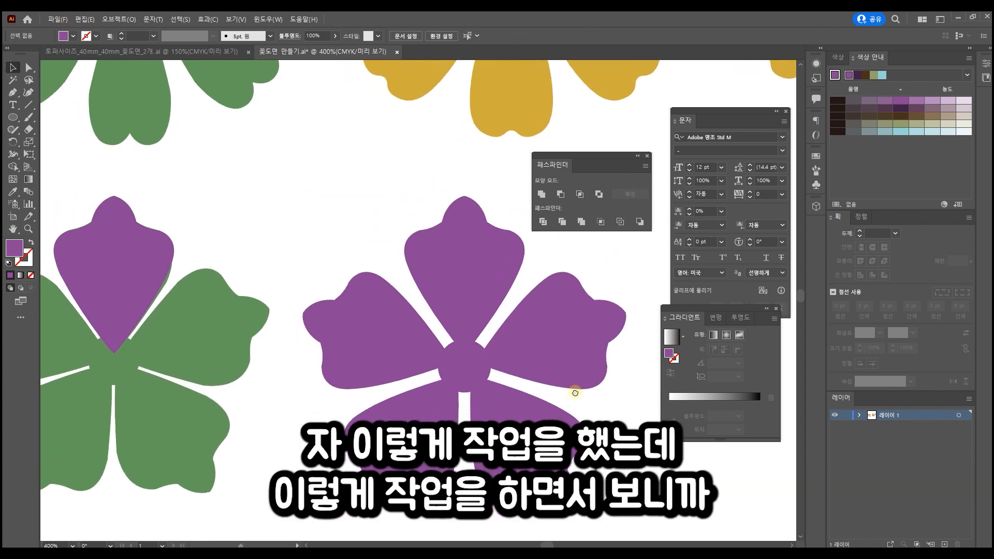
Step: Delete the four rotated petal copies, keeping only the upright petal and the circle
{"action": "left_click_drag", "start_coordinate": [575, 393], "coordinate": [468, 355]}
{"action": "scroll", "coordinate": [391, 362], "scroll_direction": "up", "scroll_amount": 1}
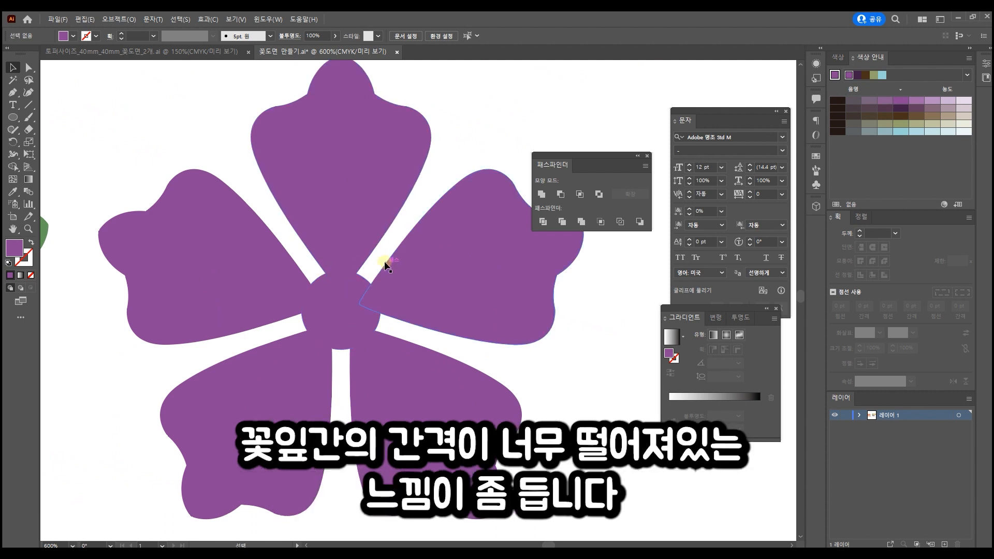
{"action": "left_click", "coordinate": [418, 291]}
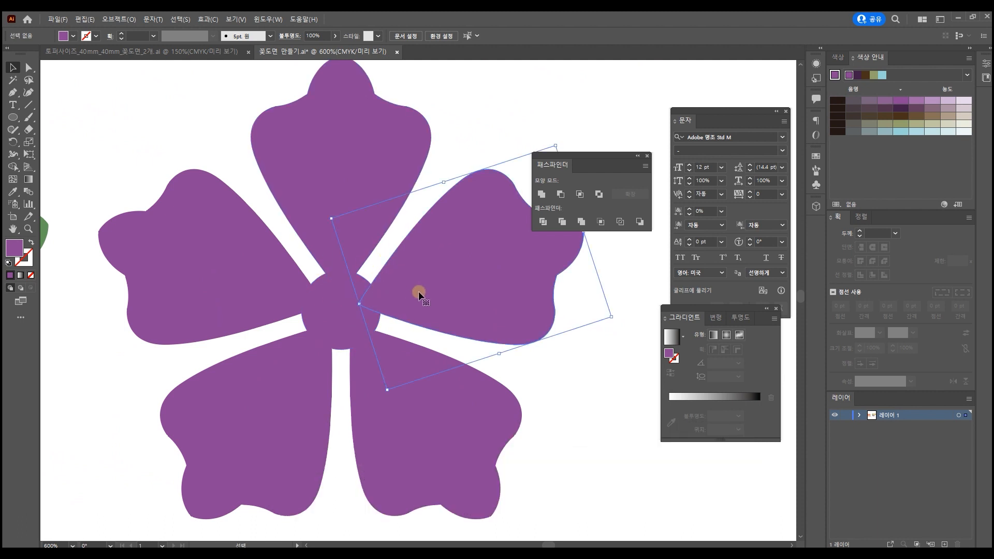
{"action": "left_click", "coordinate": [387, 366], "text": "shift"}
{"action": "left_click", "coordinate": [302, 365], "text": "shift"}
{"action": "left_click", "coordinate": [263, 286], "text": "shift"}
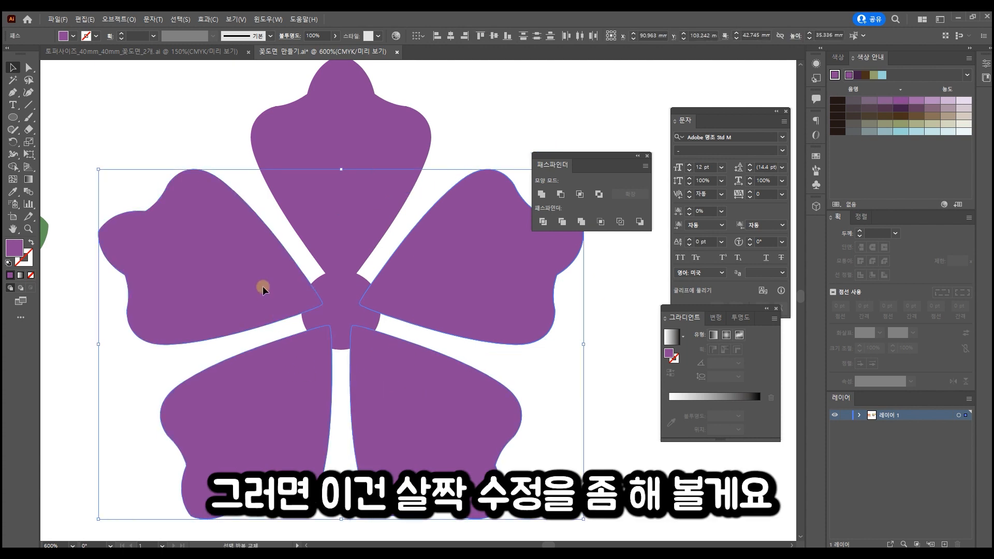
{"action": "key", "text": "Delete"}
Step: Lower the upright petal about 1.1 mm into the circle and copy it around the circle's centre at 72° until there are five petals
{"action": "left_click", "coordinate": [339, 305]}
{"action": "key", "text": "r"}
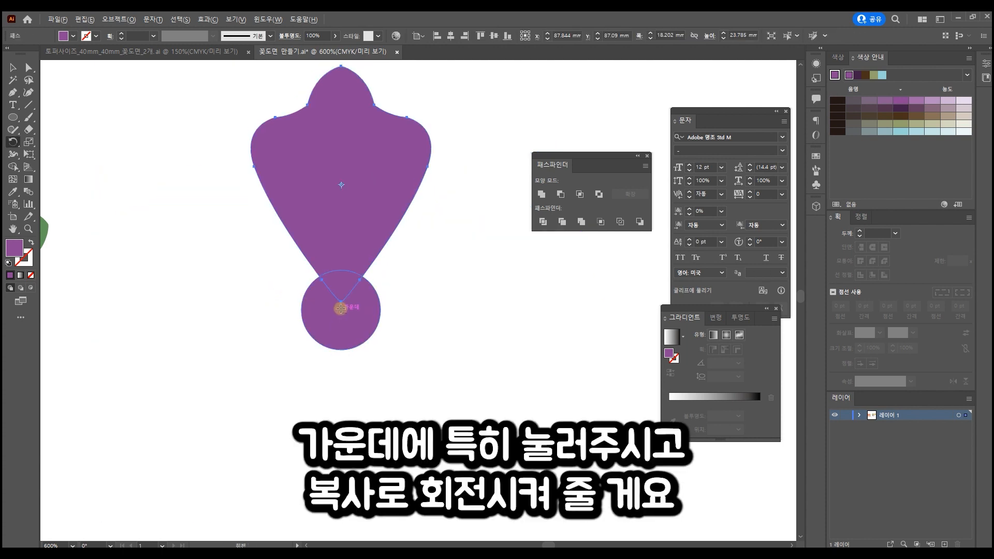
{"action": "left_click", "coordinate": [341, 309], "text": "alt"}
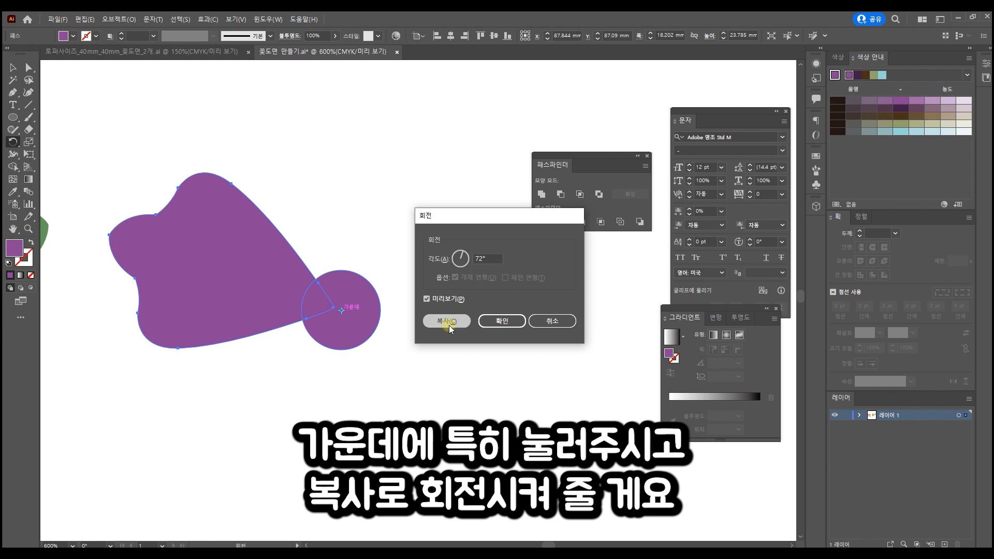
{"action": "left_click", "coordinate": [449, 325]}
{"action": "key", "text": "ctrl+d"}
{"action": "key", "text": "ctrl+d"}
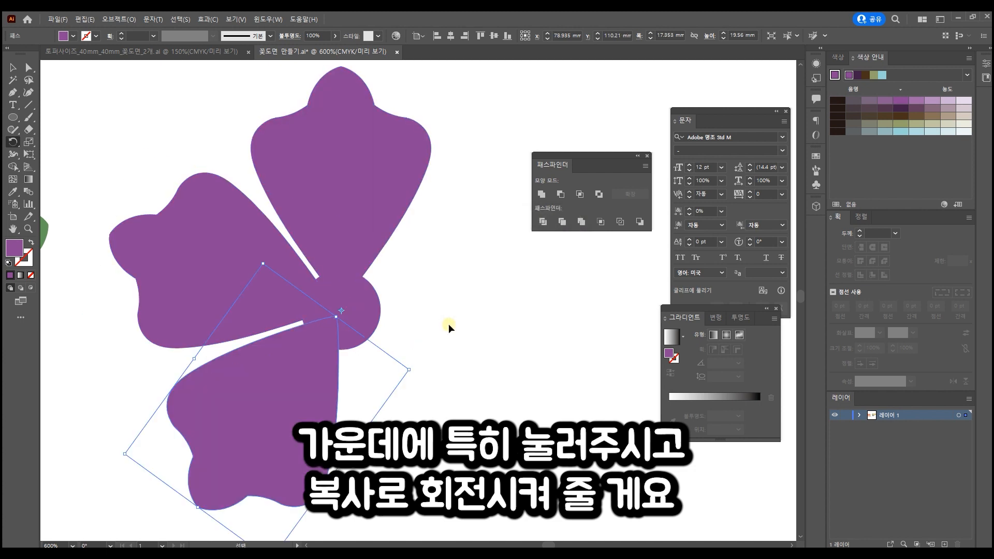
{"action": "key", "text": "ctrl+d"}
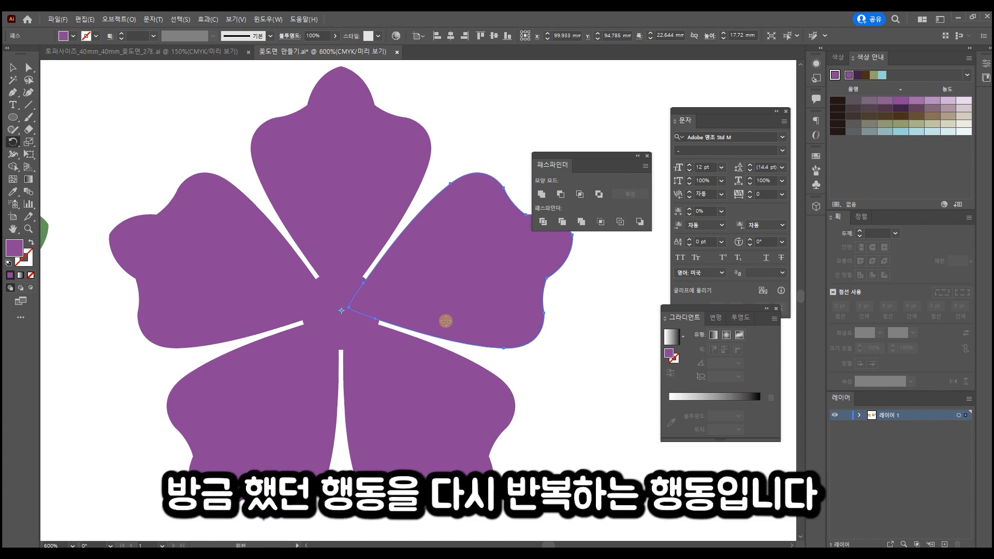
{"action": "left_click", "coordinate": [13, 67]}
{"action": "left_click", "coordinate": [122, 110]}
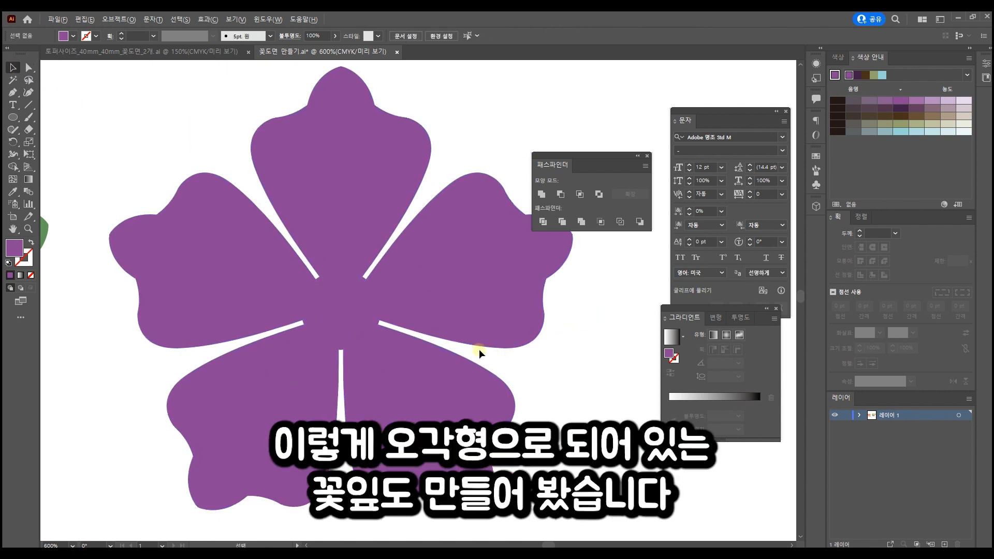
Step: Select the purple five-petal flower's petals and centre circle and group them
{"action": "scroll", "coordinate": [480, 348], "scroll_direction": "down", "scroll_amount": 1}
{"action": "left_click_drag", "start_coordinate": [550, 450], "coordinate": [273, 166]}
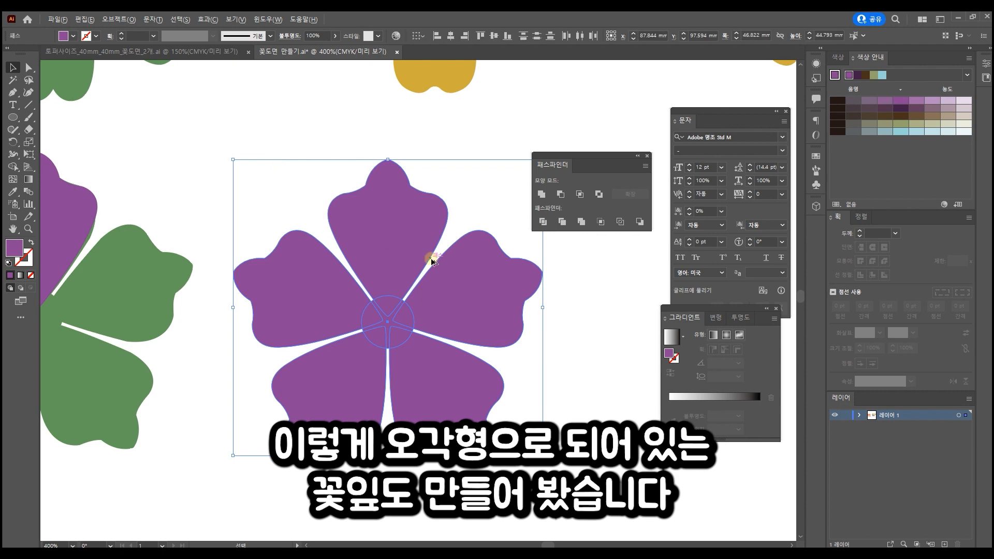
{"action": "scroll", "coordinate": [432, 261], "scroll_direction": "down", "scroll_amount": 1}
{"action": "left_click", "coordinate": [465, 140]}
{"action": "left_click_drag", "start_coordinate": [463, 143], "coordinate": [283, 208]}
{"action": "left_click_drag", "start_coordinate": [336, 415], "coordinate": [153, 276]}
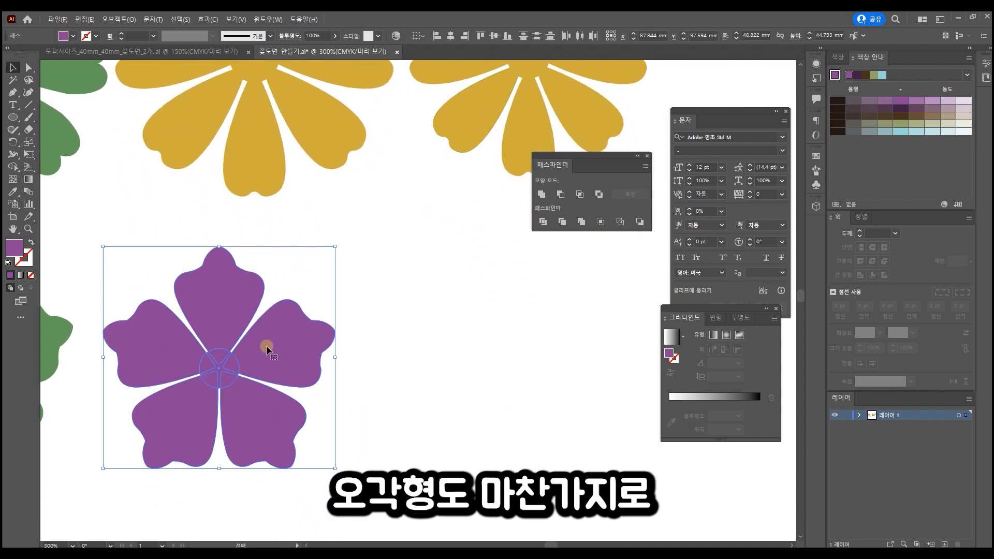
{"action": "left_click_drag", "start_coordinate": [256, 351], "coordinate": [423, 300]}
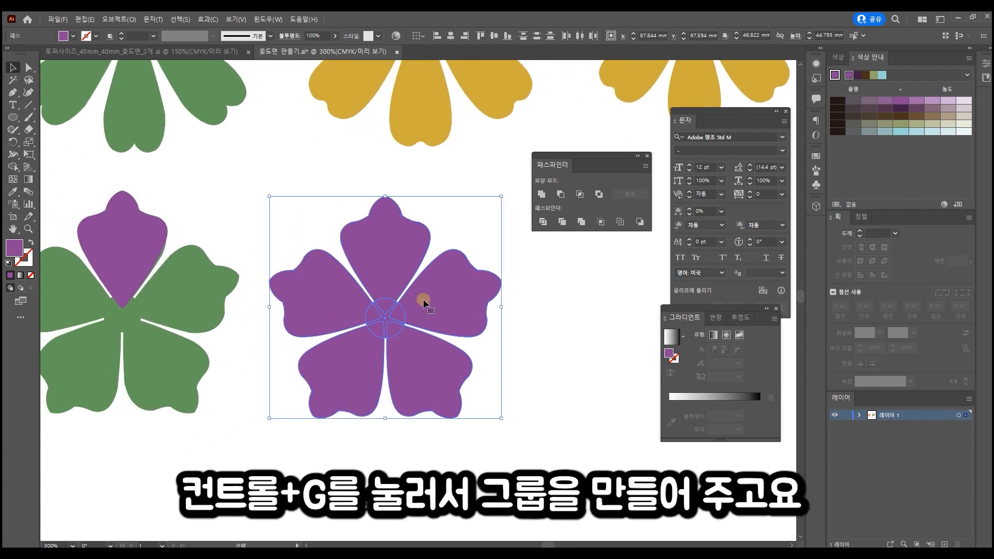
{"action": "scroll", "coordinate": [423, 300], "scroll_direction": "up", "scroll_amount": 2}
{"action": "key", "text": "ctrl+g"}
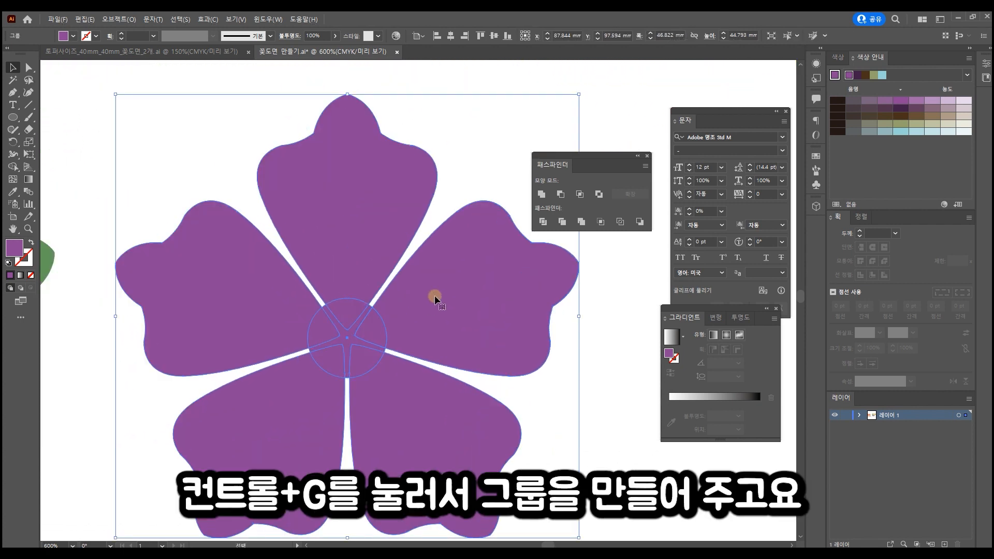
Step: Copy the purple flower in place and scale the copy down about its centre to about 40.2 mm wide
{"action": "left_click_drag", "start_coordinate": [432, 285], "coordinate": [453, 264]}
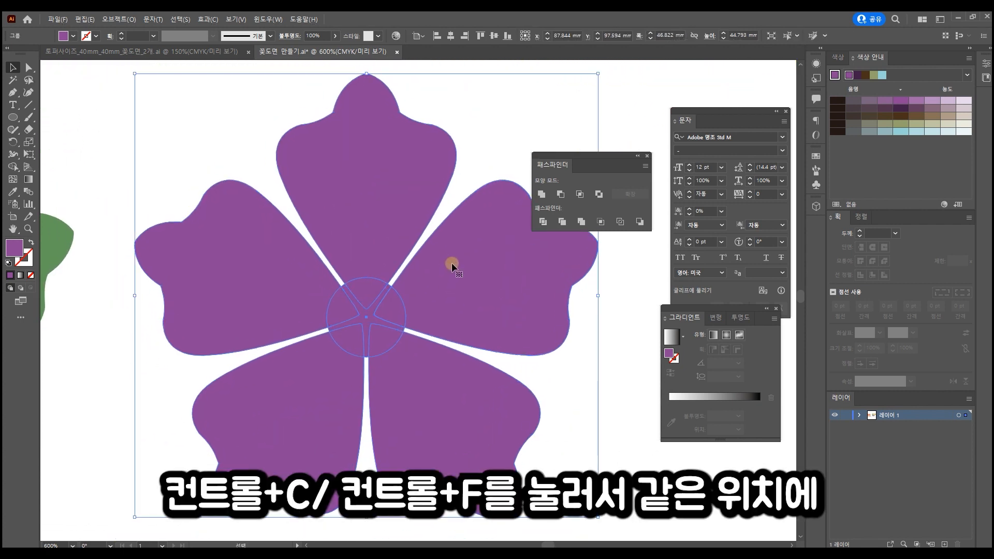
{"action": "key", "text": "v"}
{"action": "left_click_drag", "start_coordinate": [606, 157], "coordinate": [688, 77]}
{"action": "left_click_drag", "start_coordinate": [599, 75], "coordinate": [567, 106]}
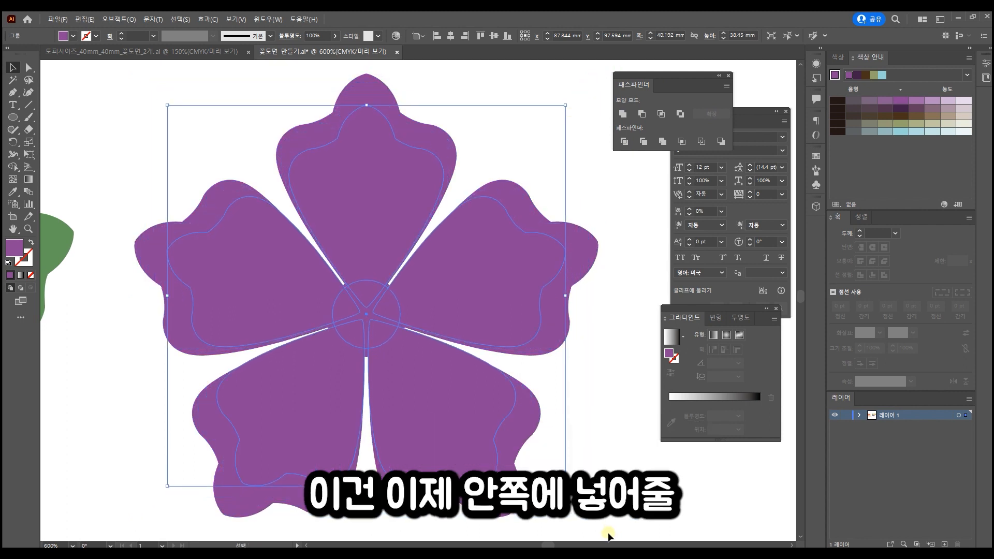
{"action": "left_click_drag", "start_coordinate": [572, 492], "coordinate": [581, 356]}
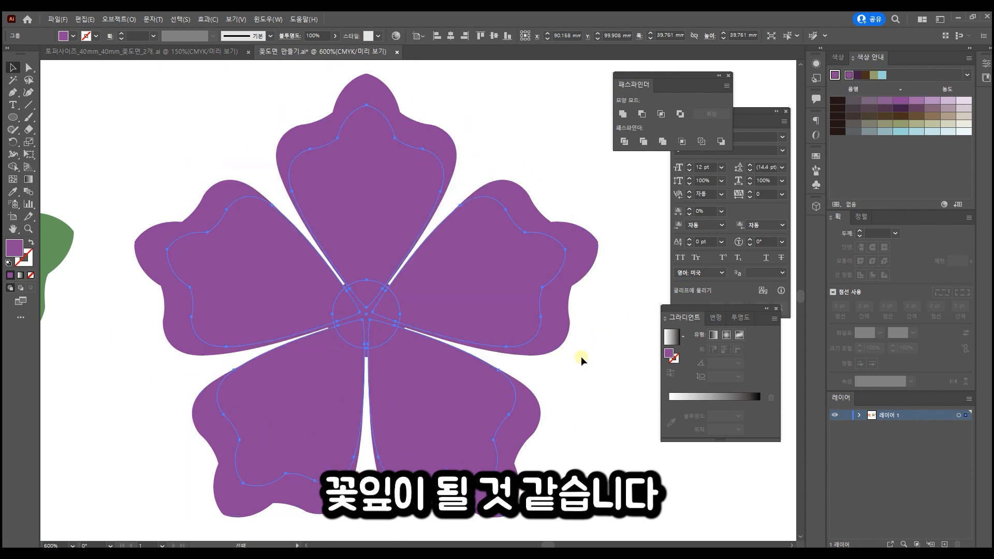
Step: Move the smaller purple flower out to the right of the original, at the same height
{"action": "scroll", "coordinate": [519, 371], "scroll_direction": "down", "scroll_amount": 2}
{"action": "left_click_drag", "start_coordinate": [600, 321], "coordinate": [357, 313]}
{"action": "left_click_drag", "start_coordinate": [270, 316], "coordinate": [492, 330]}
{"action": "left_click", "coordinate": [532, 240]}
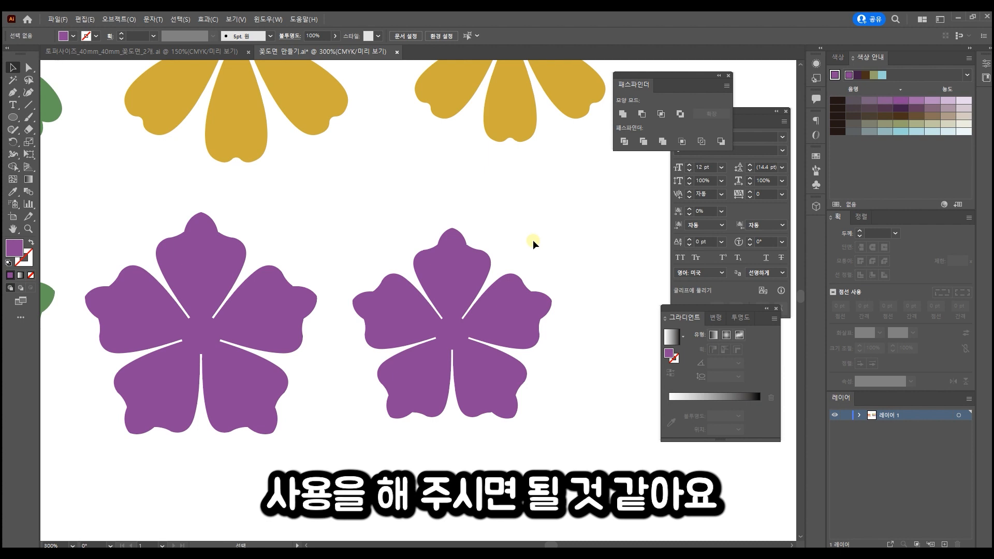
Step: Move the green template flowers off the artboard, to the left of its edge
{"action": "scroll", "coordinate": [532, 241], "scroll_direction": "down", "scroll_amount": 2}
{"action": "left_click_drag", "start_coordinate": [405, 229], "coordinate": [273, 156]}
{"action": "left_click_drag", "start_coordinate": [365, 215], "coordinate": [178, 198]}
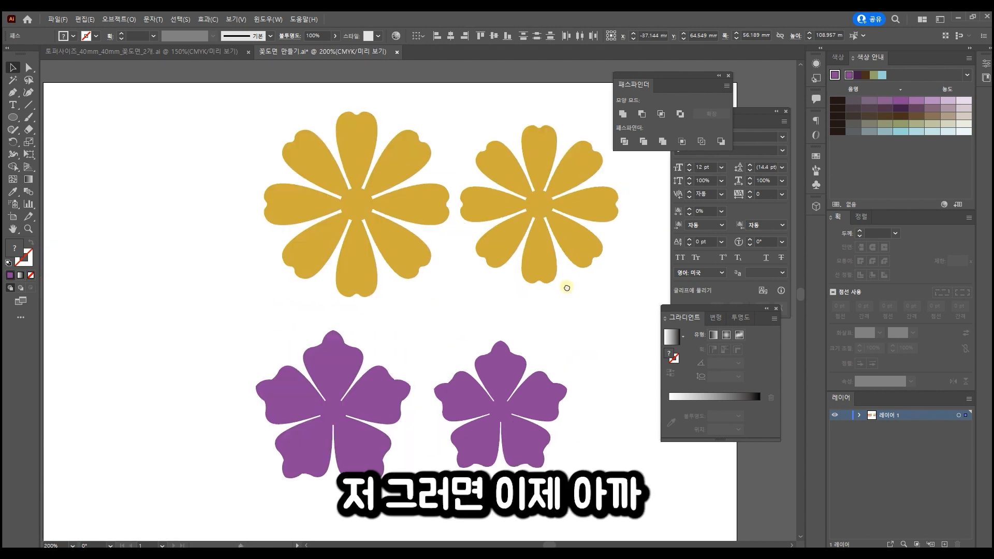
{"action": "left_click_drag", "start_coordinate": [566, 287], "coordinate": [563, 285]}
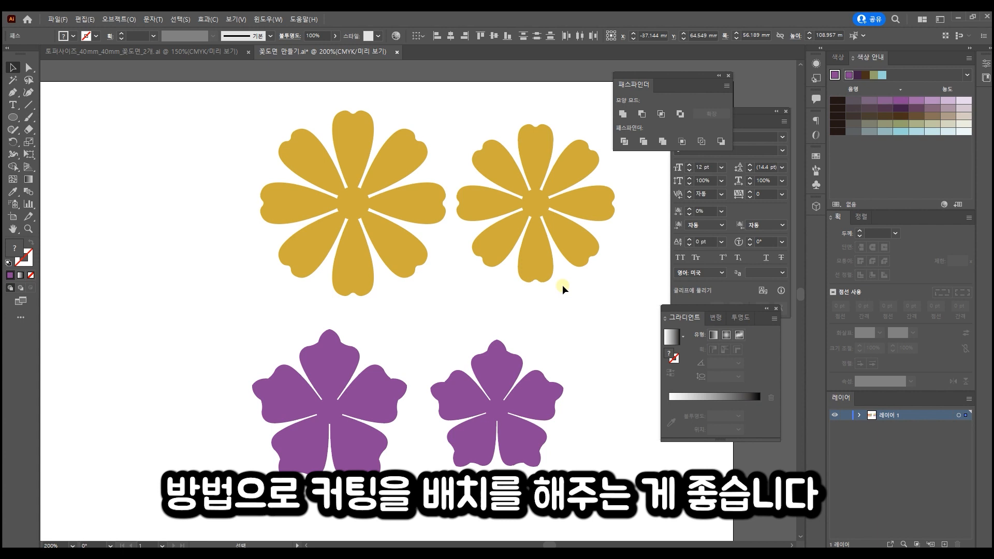
{"action": "scroll", "coordinate": [563, 286], "scroll_direction": "down", "scroll_amount": 1}
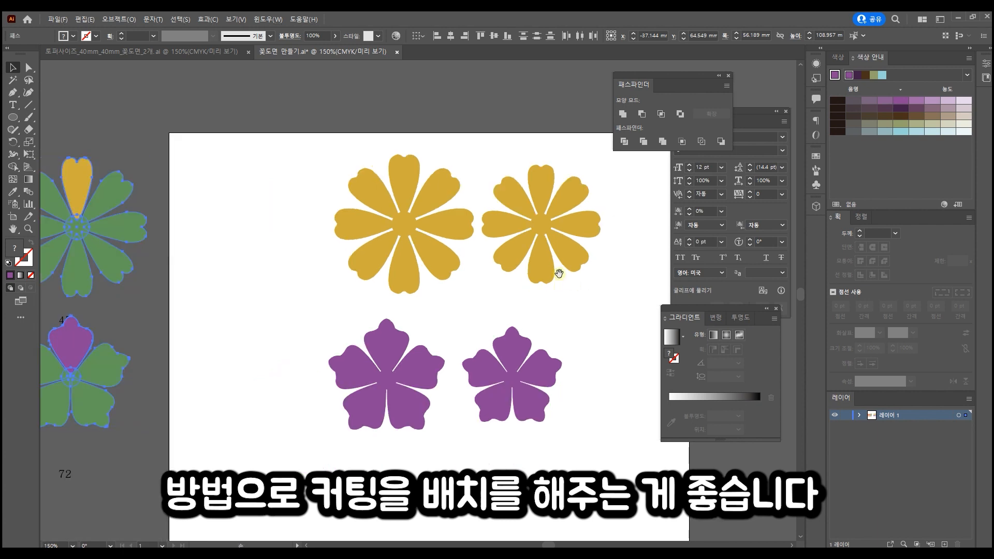
{"action": "left_click_drag", "start_coordinate": [558, 274], "coordinate": [498, 263]}
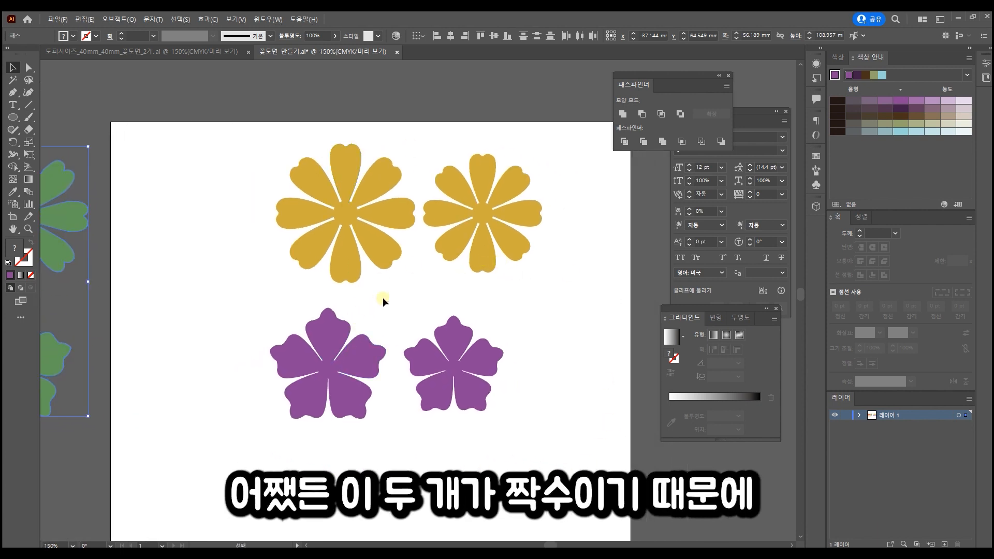
Step: Move the smaller purple flower horizontally closer to the large purple flower
{"action": "scroll", "coordinate": [510, 311], "scroll_direction": "up", "scroll_amount": 2}
{"action": "left_click_drag", "start_coordinate": [570, 477], "coordinate": [89, 234]}
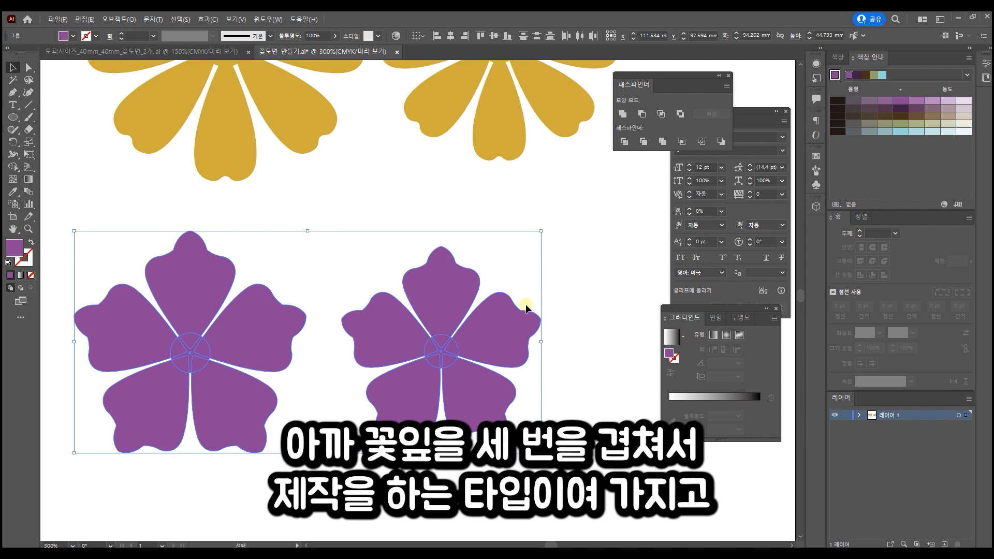
{"action": "left_click", "coordinate": [532, 412]}
{"action": "left_click_drag", "start_coordinate": [433, 284], "coordinate": [409, 287]}
Step: Copy the smaller purple flower in place, scale the copy to about 30.2 mm wide, and place it at the row's right end
{"action": "key", "text": "ctrl+c"}
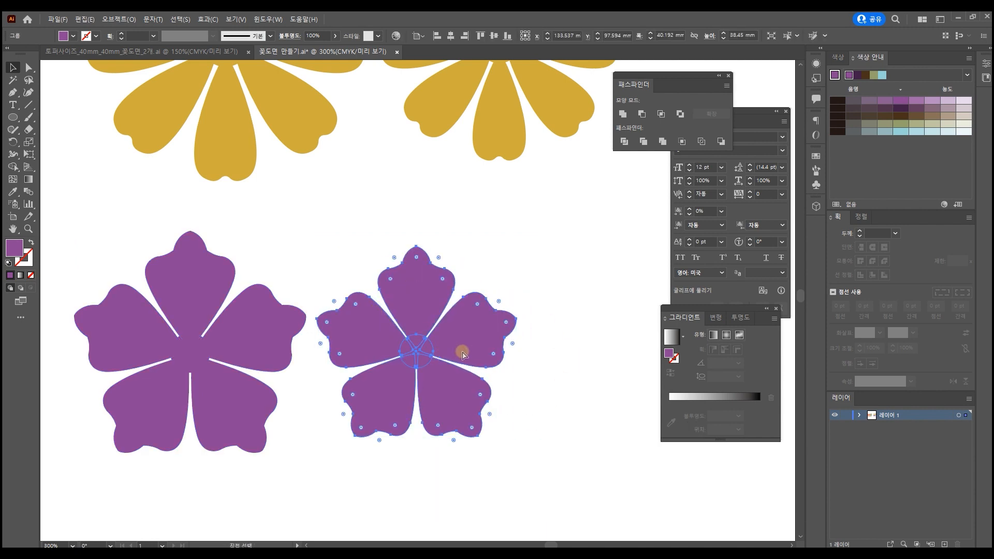
{"action": "key", "text": "ctrl+f"}
{"action": "left_click_drag", "start_coordinate": [516, 245], "coordinate": [492, 260]}
{"action": "left_click_drag", "start_coordinate": [391, 309], "coordinate": [576, 316]}
{"action": "scroll", "coordinate": [576, 317], "scroll_direction": "down", "scroll_amount": 1}
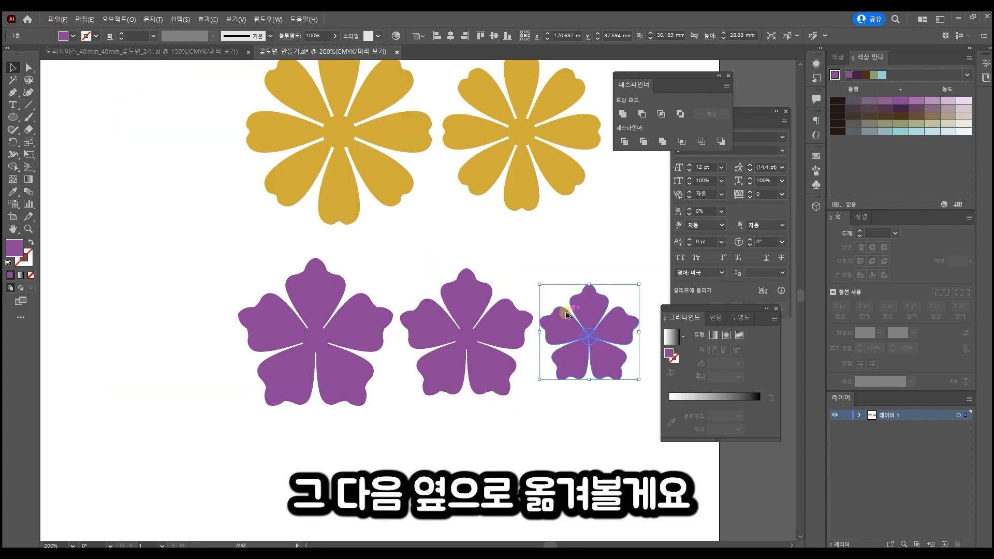
{"action": "left_click_drag", "start_coordinate": [540, 264], "coordinate": [466, 282]}
{"action": "left_click", "coordinate": [573, 281]}
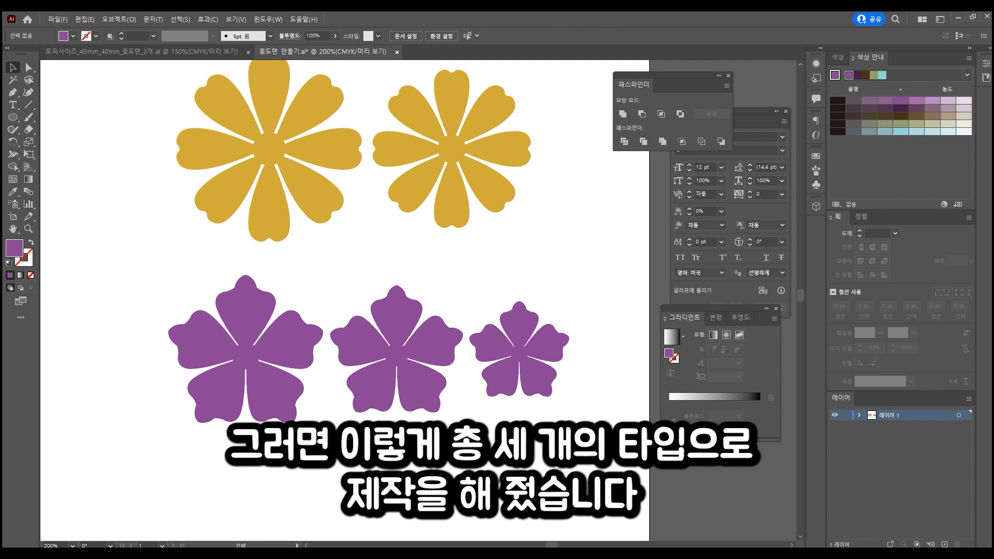
Step: Move all the yellow and purple flowers together towards the artboard's upper-left corner
{"action": "left_click_drag", "start_coordinate": [392, 398], "coordinate": [142, 280]}
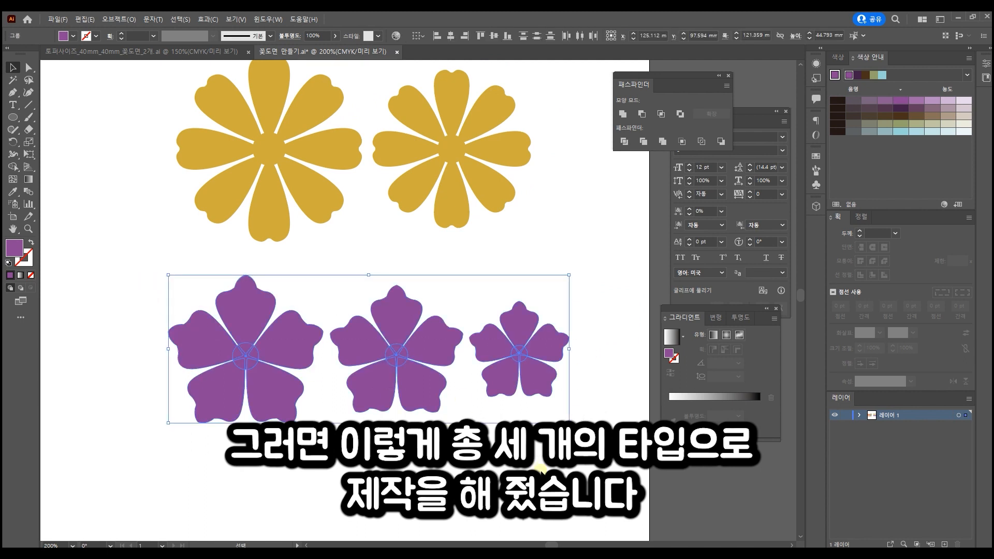
{"action": "left_click", "coordinate": [545, 461]}
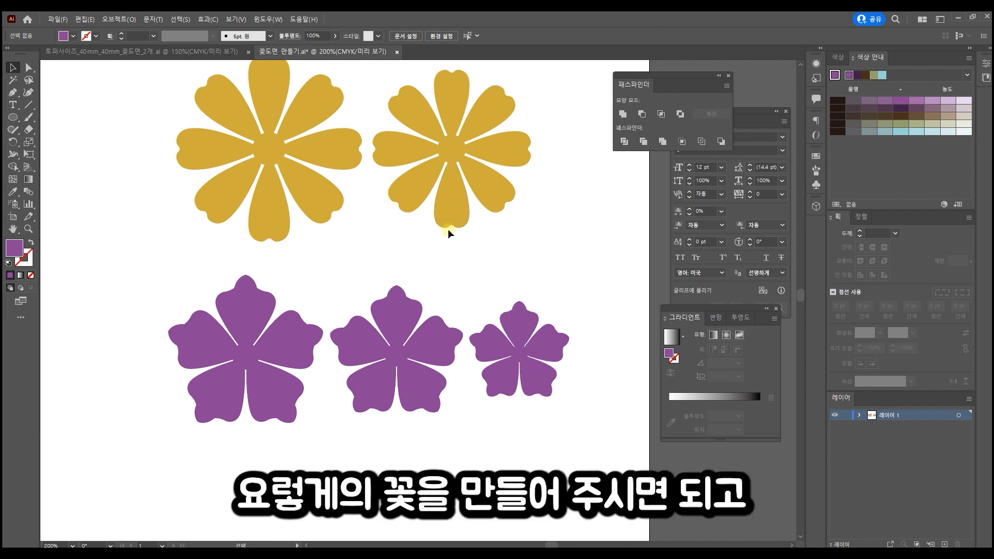
{"action": "scroll", "coordinate": [448, 229], "scroll_direction": "down", "scroll_amount": 1}
{"action": "left_click_drag", "start_coordinate": [449, 229], "coordinate": [463, 273]}
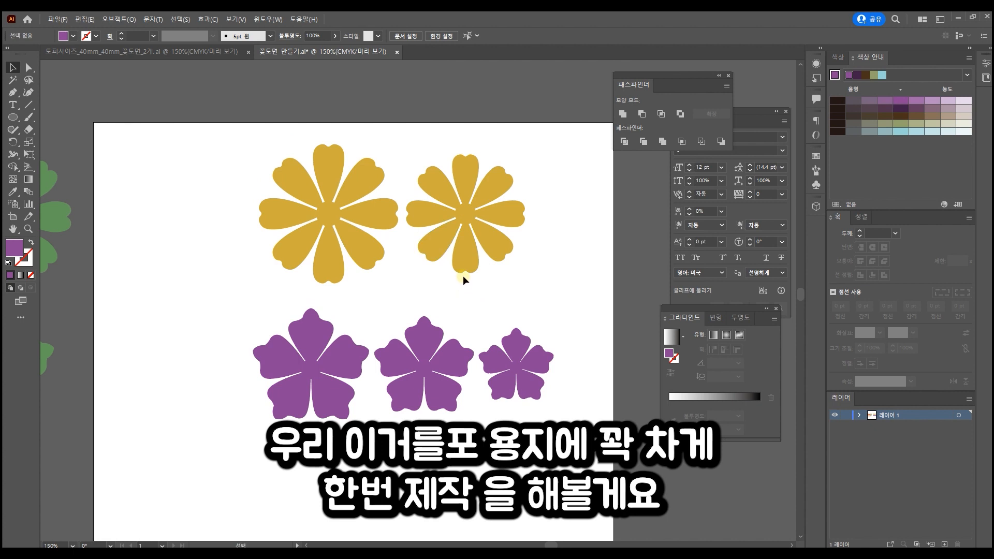
{"action": "left_click_drag", "start_coordinate": [462, 275], "coordinate": [323, 266]}
{"action": "left_click", "coordinate": [324, 209]}
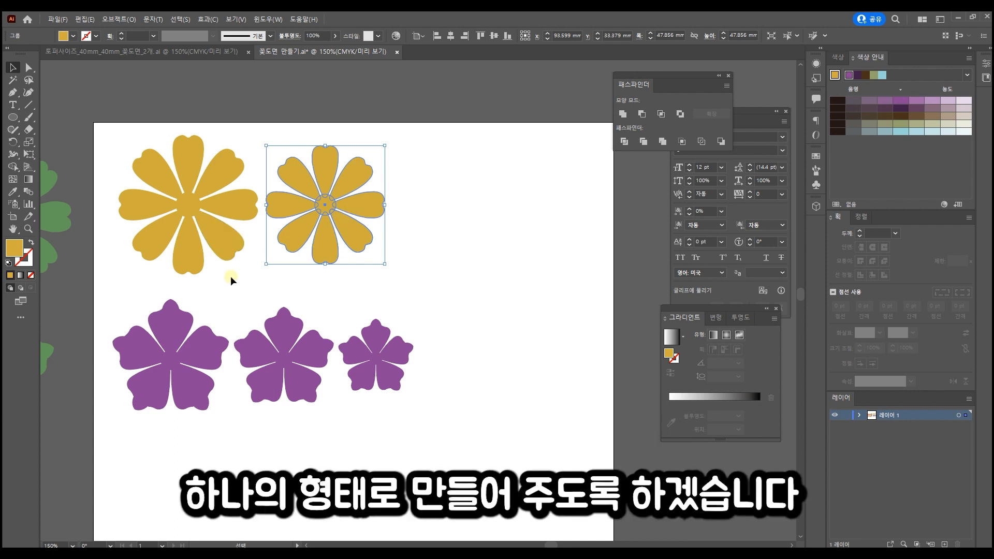
Step: Duplicate the A4 artboard with its five flowers and place the copy to the right of the original
{"action": "left_click_drag", "start_coordinate": [419, 412], "coordinate": [157, 135]}
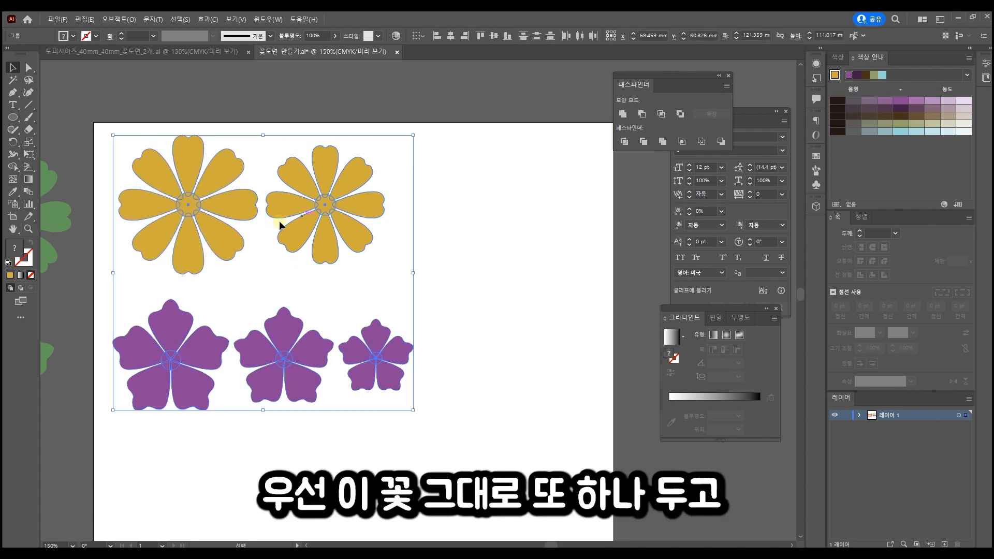
{"action": "scroll", "coordinate": [561, 297], "scroll_direction": "down", "scroll_amount": 2}
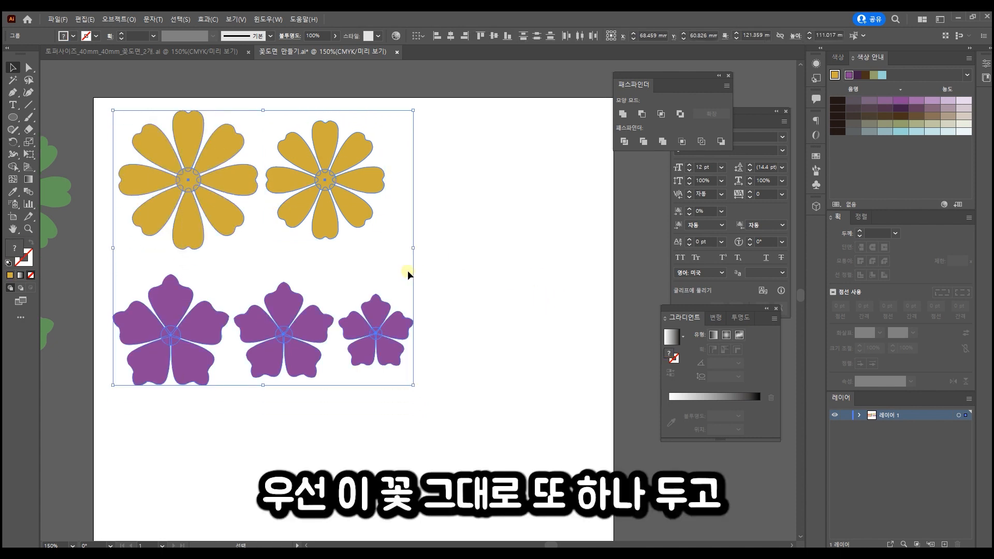
{"action": "key", "text": "shift+o"}
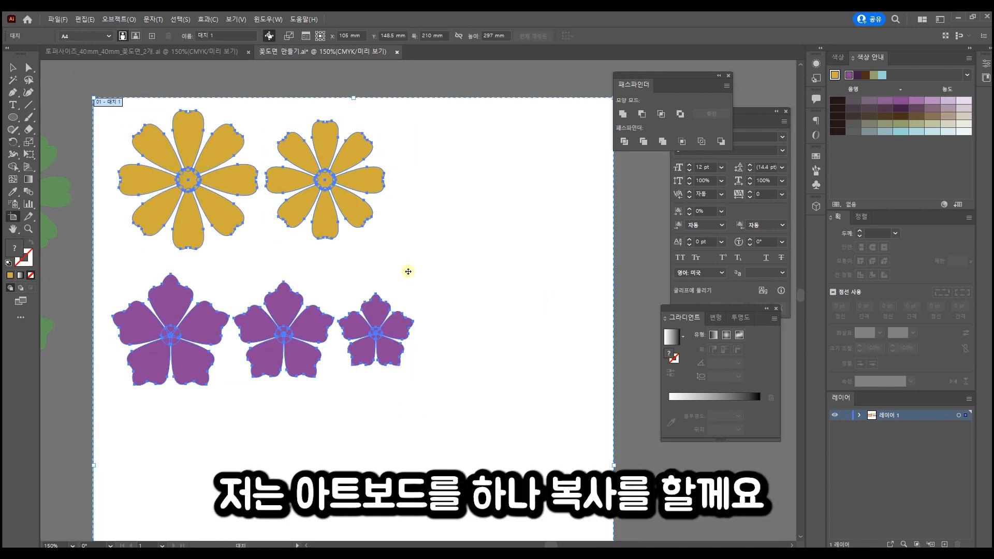
{"action": "scroll", "coordinate": [411, 271], "scroll_direction": "down", "scroll_amount": 2, "text": "alt"}
{"action": "scroll", "coordinate": [472, 244], "scroll_direction": "right", "scroll_amount": 5, "text": "ctrl"}
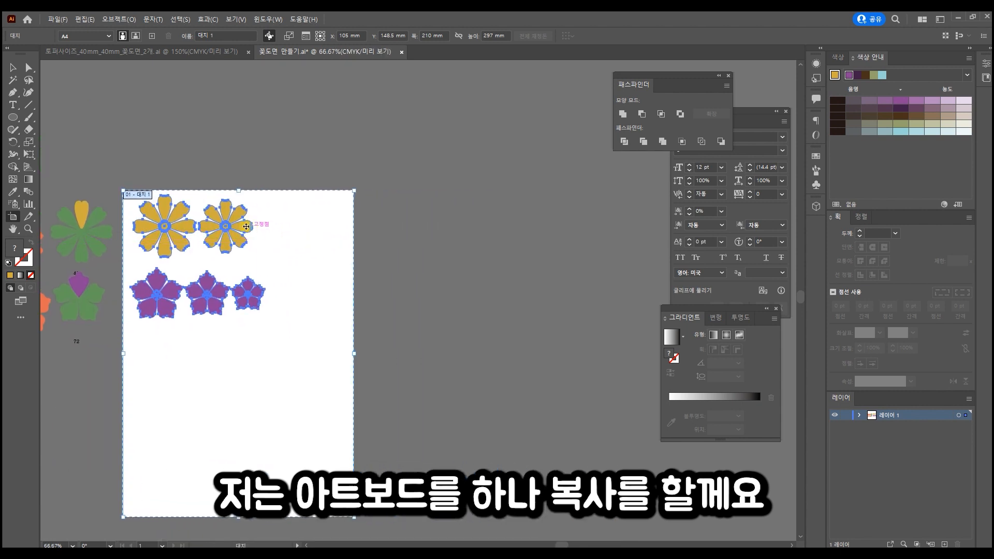
{"action": "left_click_drag", "start_coordinate": [194, 213], "coordinate": [434, 220]}
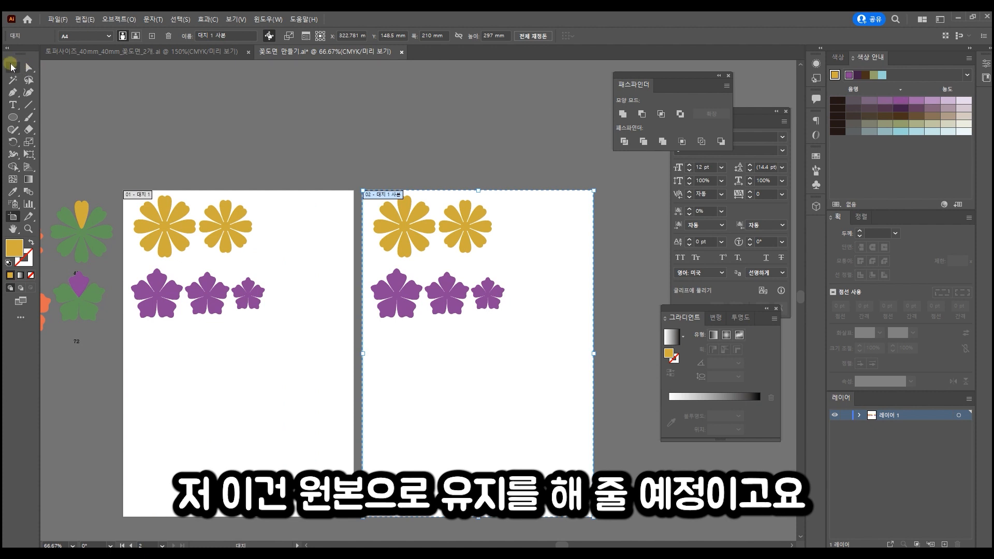
{"action": "left_click", "coordinate": [12, 66]}
Step: Unite the petals and centre circle of the large eight-petal flower on the copied artboard into one shape
{"action": "scroll", "coordinate": [223, 285], "scroll_direction": "up", "scroll_amount": 2, "text": "alt"}
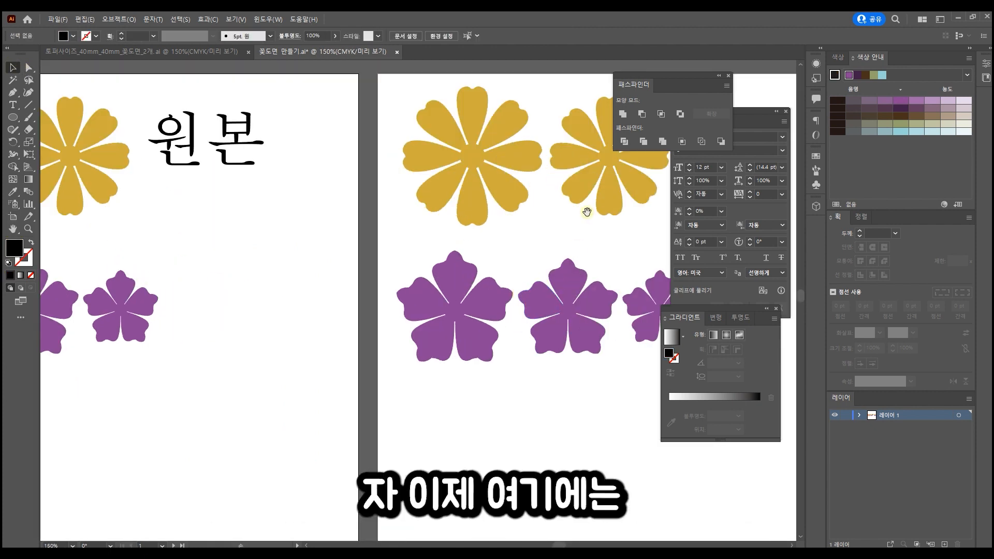
{"action": "left_click_drag", "start_coordinate": [587, 211], "coordinate": [306, 221]}
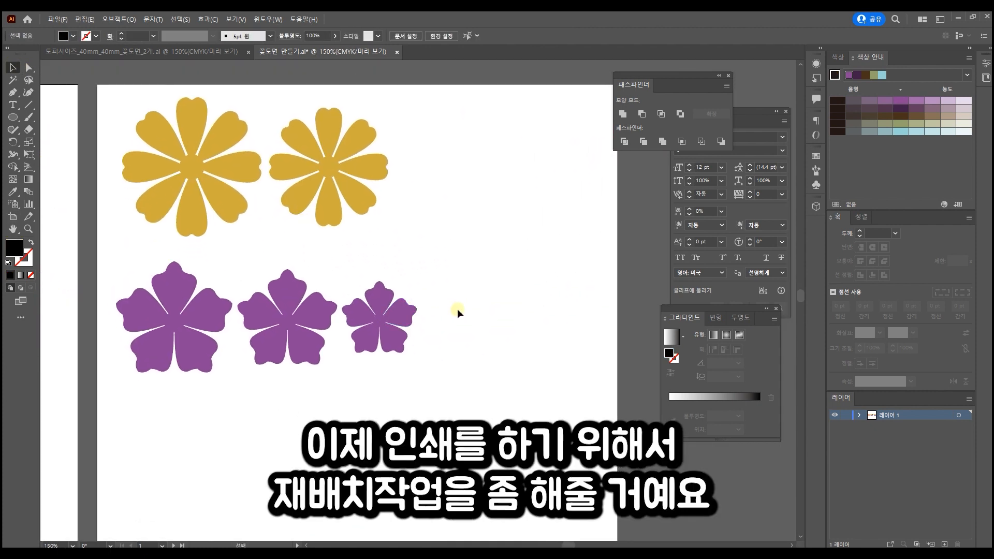
{"action": "left_click_drag", "start_coordinate": [262, 238], "coordinate": [141, 101]}
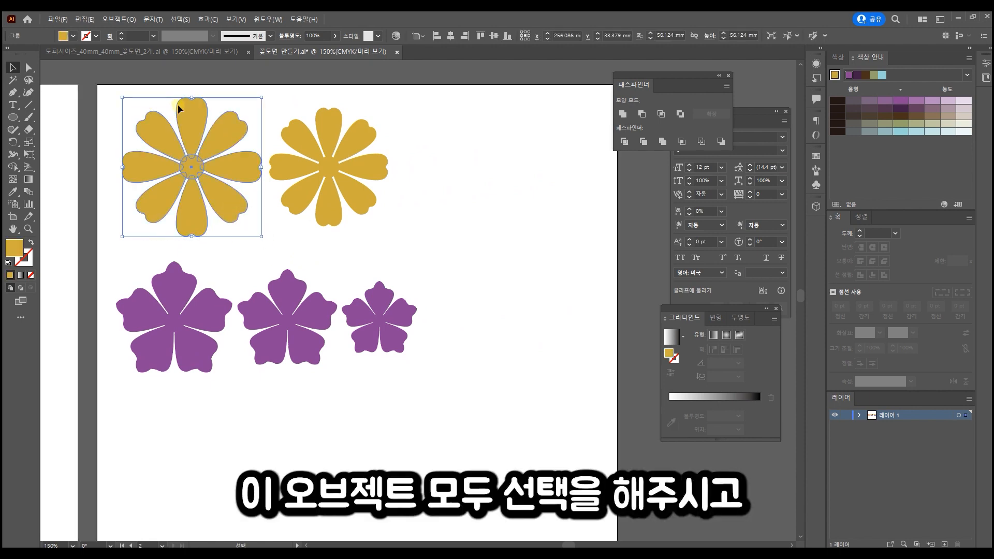
{"action": "scroll", "coordinate": [263, 139], "scroll_direction": "up", "scroll_amount": 1, "text": "alt"}
{"action": "scroll", "coordinate": [263, 141], "scroll_direction": "up", "scroll_amount": 2, "text": "alt"}
{"action": "left_click_drag", "start_coordinate": [276, 154], "coordinate": [495, 250]}
{"action": "left_click_drag", "start_coordinate": [434, 236], "coordinate": [454, 210]}
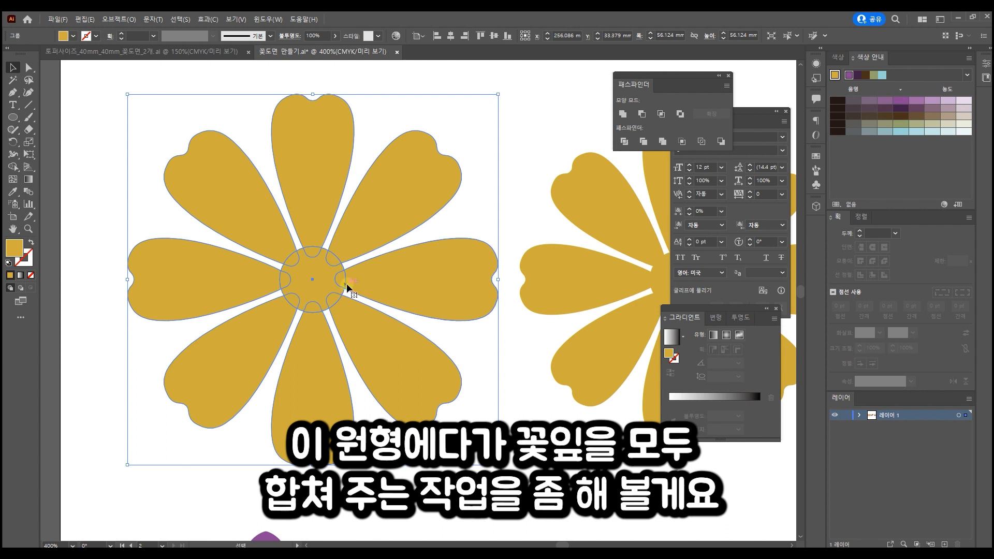
{"action": "left_click", "coordinate": [623, 114]}
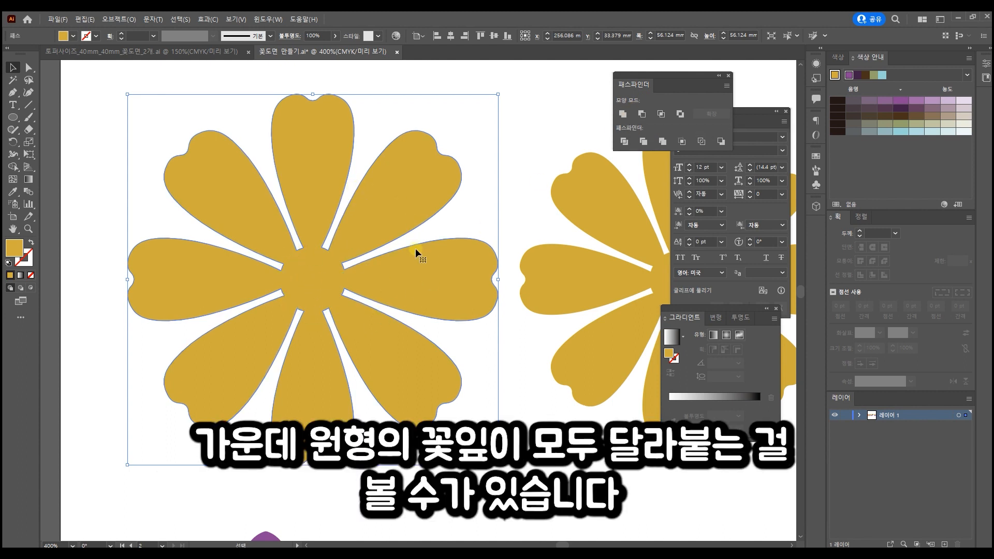
Step: Unite the smaller yellow eight-petal flower's petals and centre circle into one shape
{"action": "left_click", "coordinate": [523, 213]}
{"action": "left_click_drag", "start_coordinate": [582, 237], "coordinate": [328, 248]}
{"action": "left_click_drag", "start_coordinate": [288, 126], "coordinate": [600, 449]}
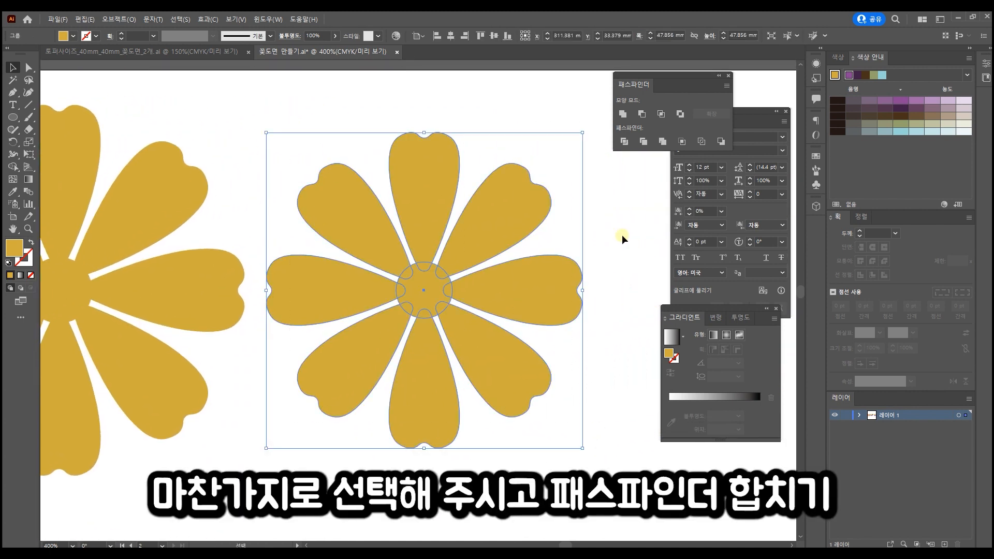
{"action": "left_click", "coordinate": [624, 115]}
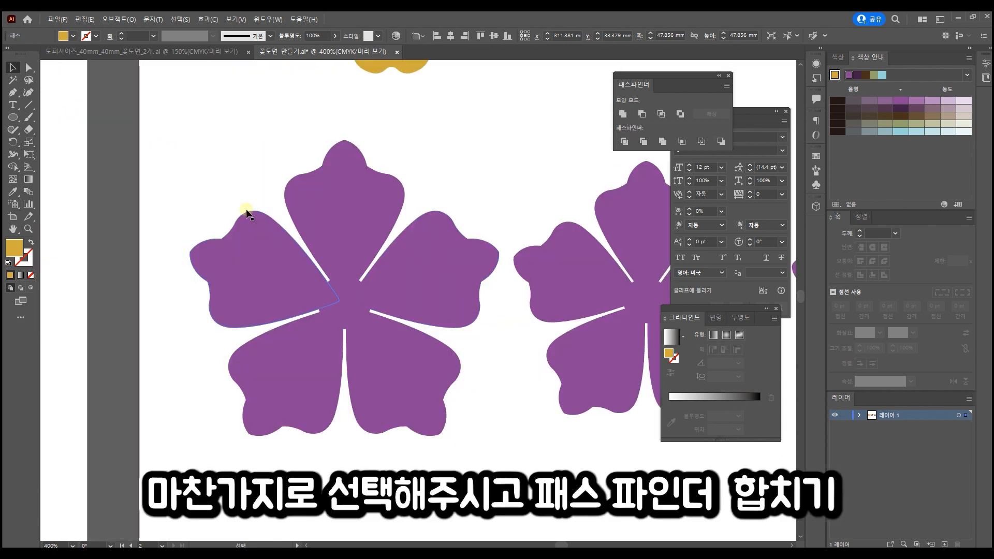
Step: Unite the largest purple flower's petals and centre circle into one shape
{"action": "left_click_drag", "start_coordinate": [221, 167], "coordinate": [482, 460]}
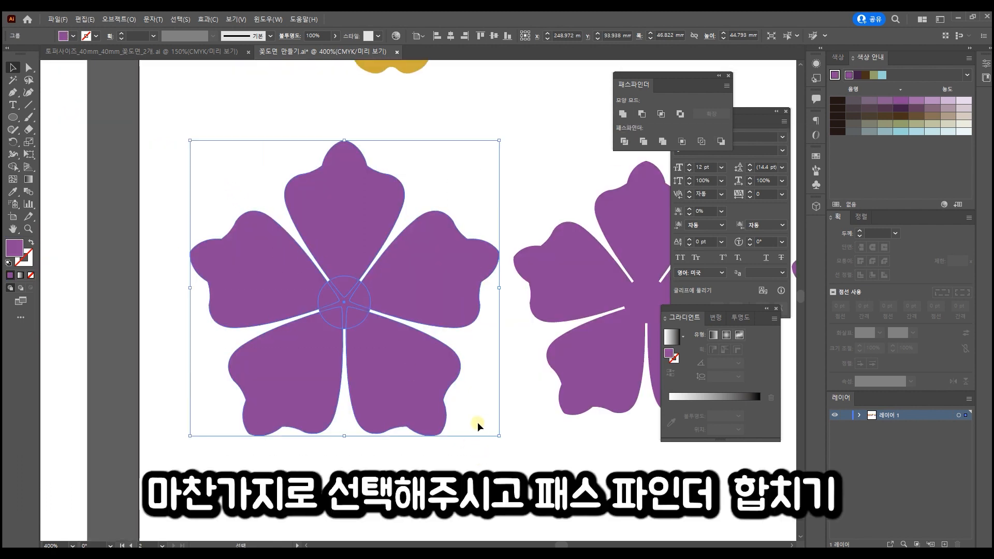
{"action": "left_click", "coordinate": [619, 116]}
{"action": "left_click", "coordinate": [521, 182]}
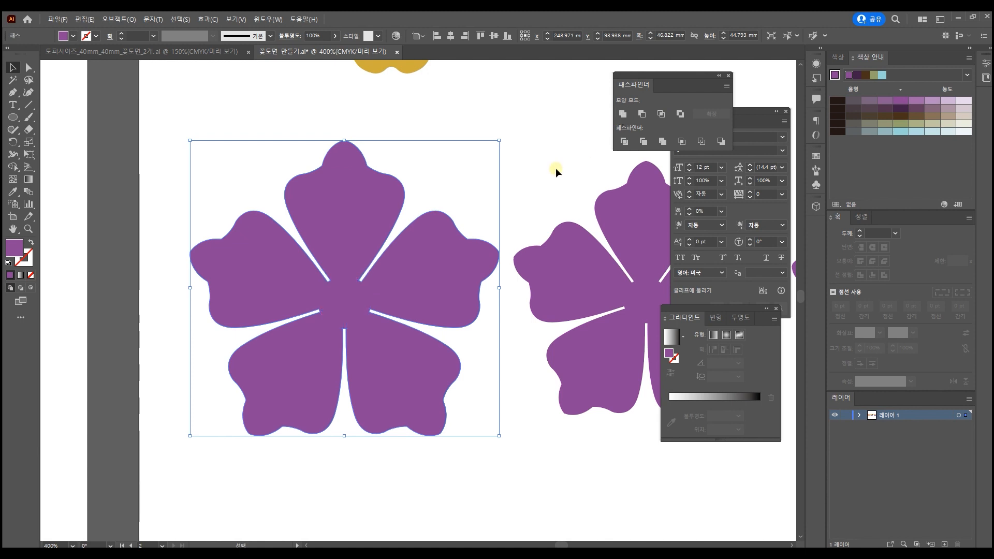
Step: Unite the medium purple flower's petals and centre circle into one shape
{"action": "left_click_drag", "start_coordinate": [510, 209], "coordinate": [248, 214]}
{"action": "left_click_drag", "start_coordinate": [262, 168], "coordinate": [497, 457]}
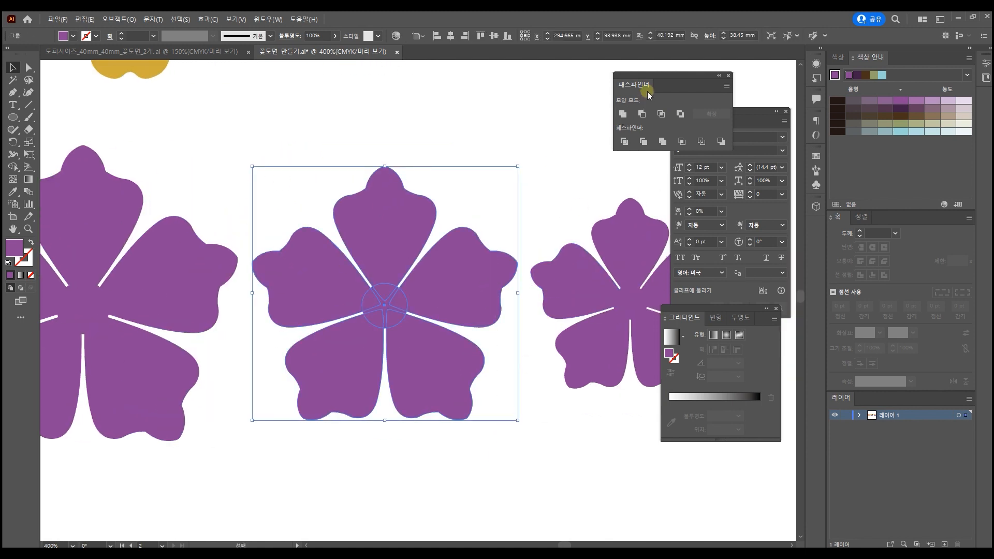
{"action": "left_click", "coordinate": [621, 115]}
Step: Unite the smallest purple flower's petals and centre circle into one shape
{"action": "left_click_drag", "start_coordinate": [568, 182], "coordinate": [596, 233]}
{"action": "left_click", "coordinate": [626, 114]}
{"action": "left_click", "coordinate": [452, 175]}
{"action": "scroll", "coordinate": [453, 175], "scroll_direction": "down", "scroll_amount": 2}
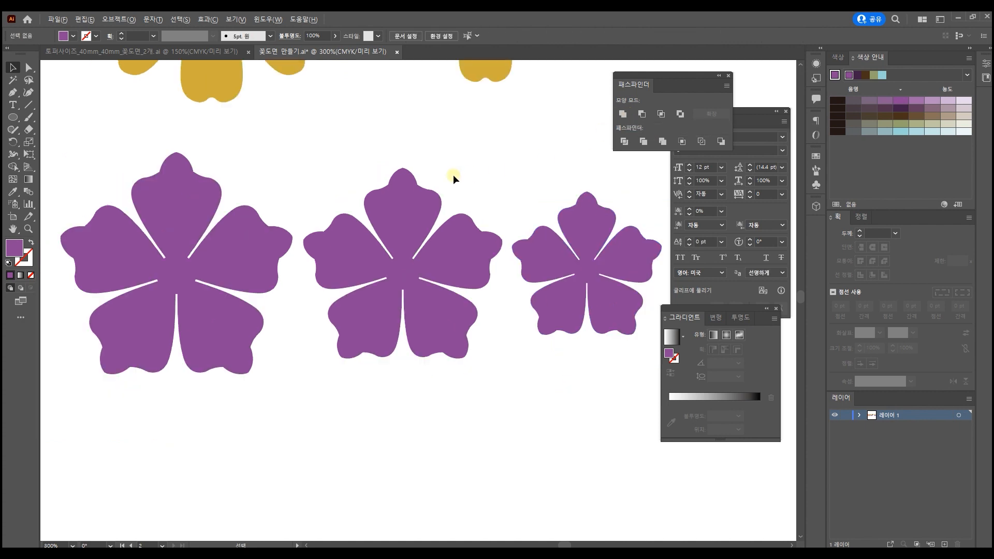
{"action": "scroll", "coordinate": [547, 188], "scroll_direction": "down", "scroll_amount": 1}
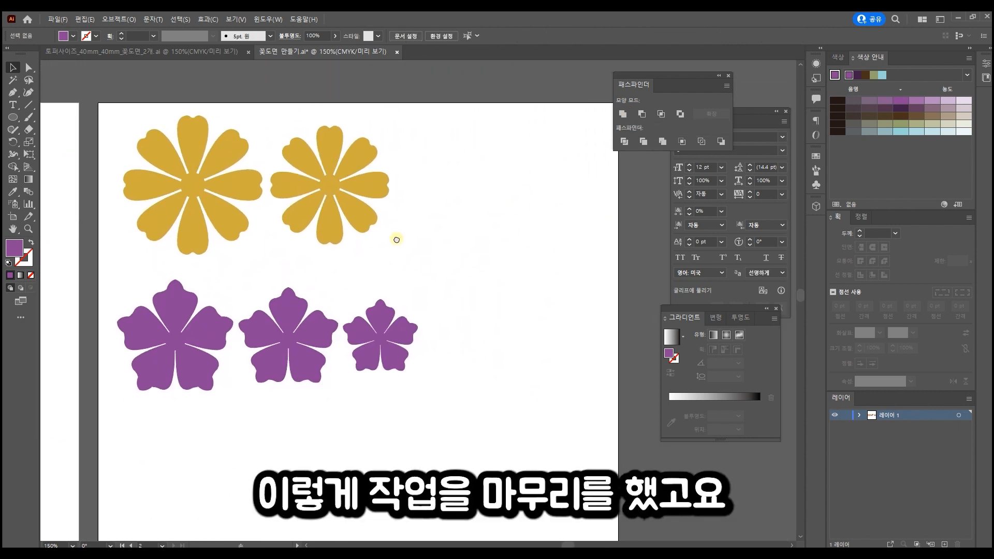
Step: Move the yellow flowers toward the artboard's upper-left corner and the three purple flowers further down, leaving space between the rows
{"action": "left_click_drag", "start_coordinate": [401, 248], "coordinate": [147, 143]}
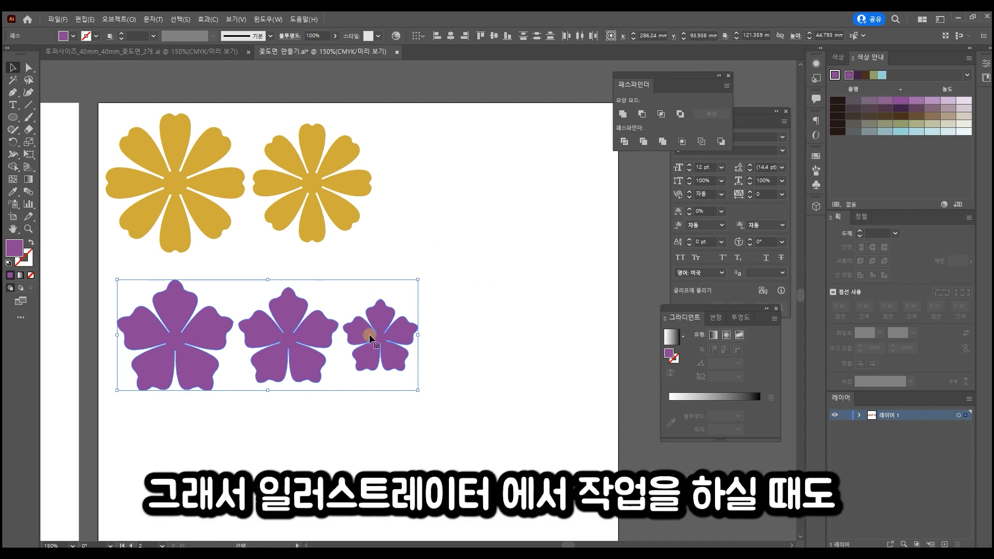
{"action": "left_click_drag", "start_coordinate": [386, 337], "coordinate": [450, 306]}
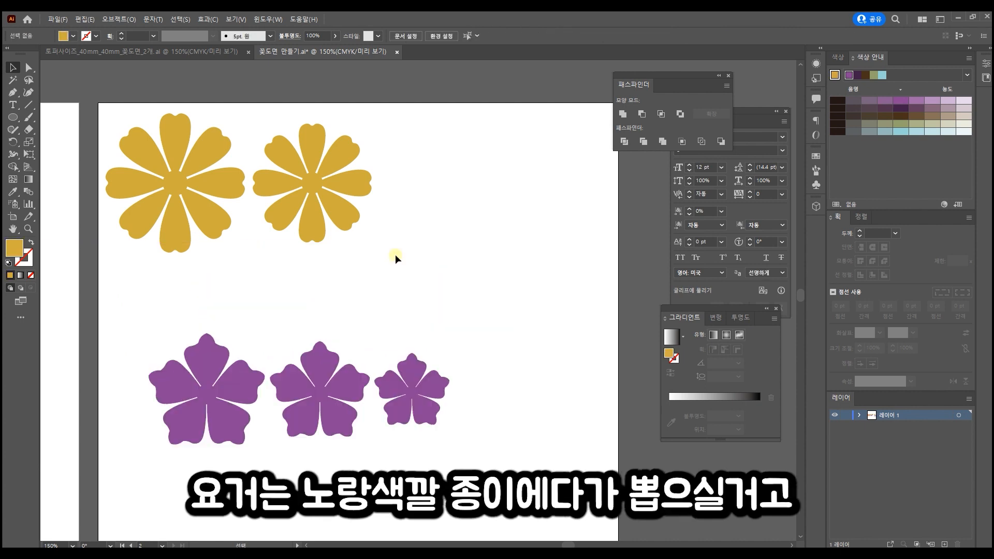
{"action": "left_click_drag", "start_coordinate": [382, 260], "coordinate": [148, 120]}
{"action": "left_click_drag", "start_coordinate": [212, 337], "coordinate": [344, 286]}
Step: Duplicate the second artboard with its merged flowers and place the copy directly to its right
{"action": "scroll", "coordinate": [490, 441], "scroll_direction": "down", "scroll_amount": 2}
{"action": "key", "text": "shift+o"}
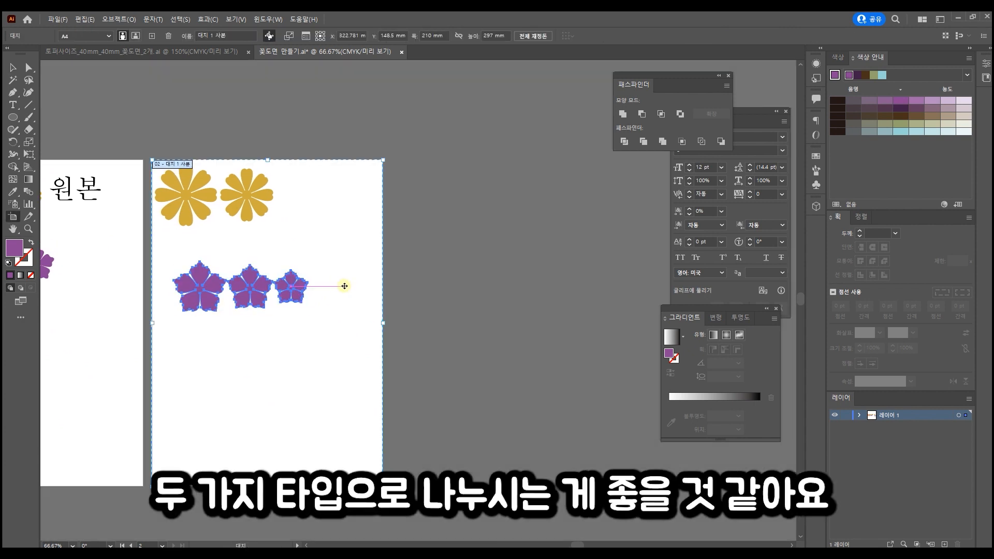
{"action": "left_click_drag", "start_coordinate": [191, 251], "coordinate": [427, 243]}
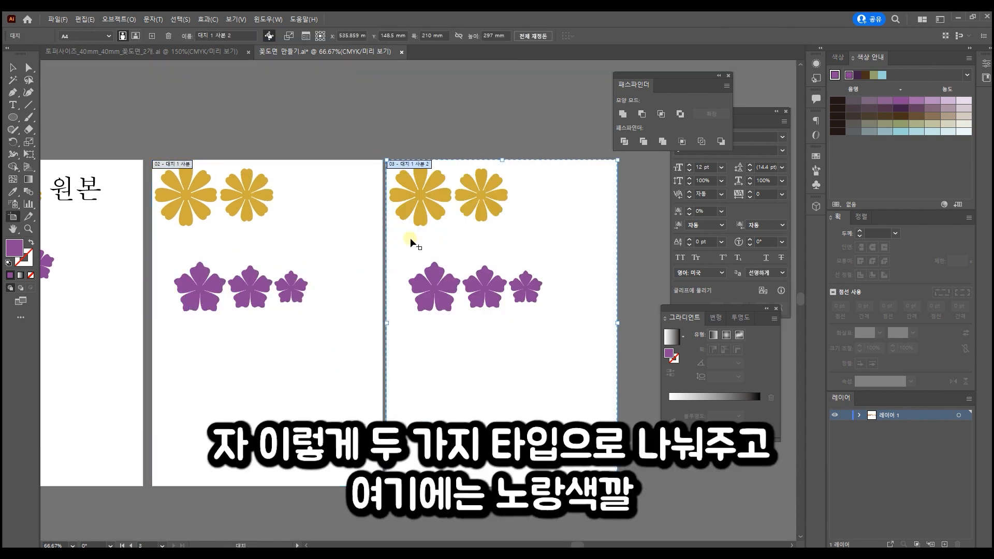
Step: Delete the three purple flowers from the second artboard
{"action": "left_click", "coordinate": [12, 67]}
{"action": "left_click_drag", "start_coordinate": [335, 310], "coordinate": [168, 241]}
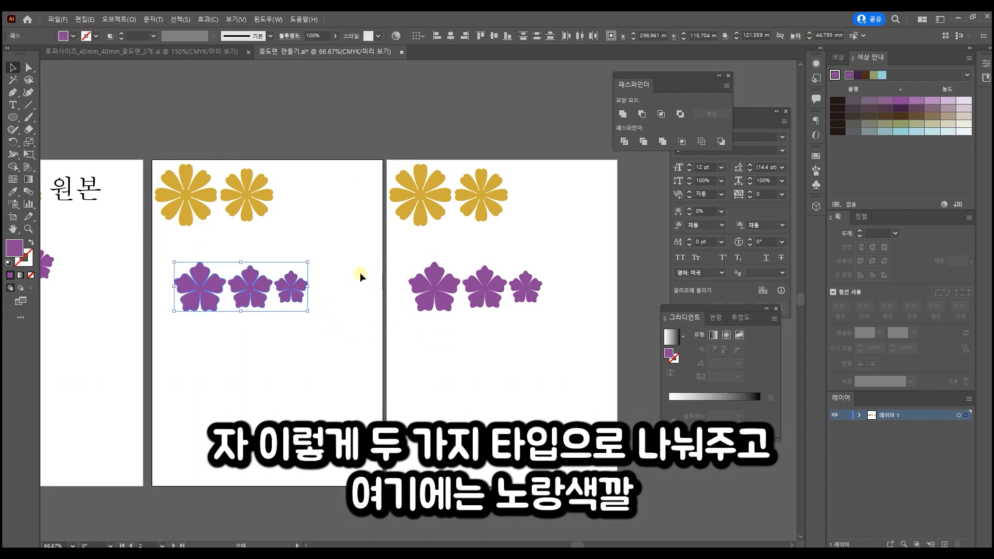
{"action": "key", "text": "Delete"}
Step: Delete the two yellow flowers from the third artboard and move its purple flowers up to the top
{"action": "left_click_drag", "start_coordinate": [582, 330], "coordinate": [393, 268]}
{"action": "left_click_drag", "start_coordinate": [521, 244], "coordinate": [415, 170]}
{"action": "key", "text": "Delete"}
{"action": "left_click_drag", "start_coordinate": [413, 237], "coordinate": [541, 311]}
{"action": "left_click_drag", "start_coordinate": [470, 296], "coordinate": [458, 204]}
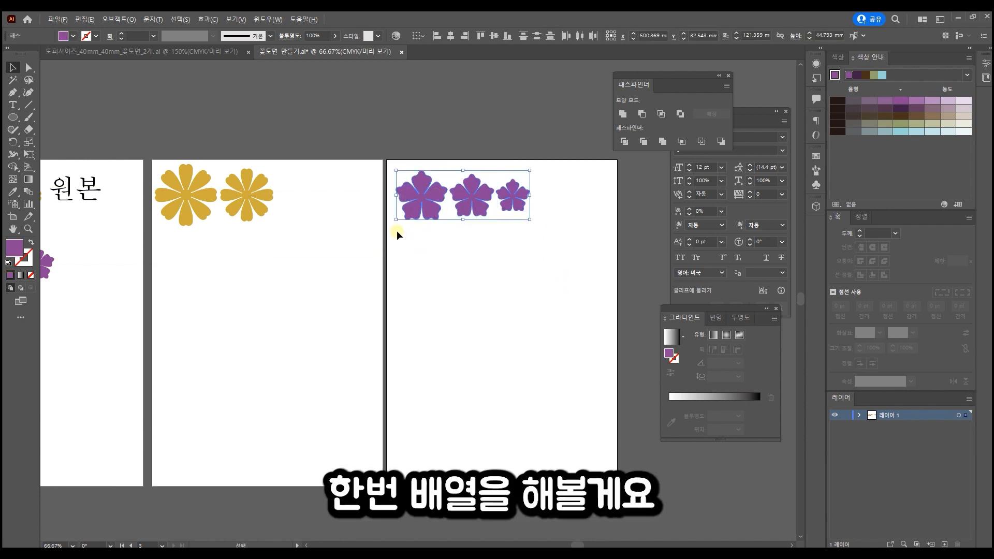
Step: Copy both yellow flowers, placing the large copy at the end of the first row and the small copy diagonally below it
{"action": "scroll", "coordinate": [396, 232], "scroll_direction": "up", "scroll_amount": 2}
{"action": "left_click_drag", "start_coordinate": [395, 231], "coordinate": [609, 279]}
{"action": "left_click_drag", "start_coordinate": [461, 280], "coordinate": [487, 183]}
{"action": "left_click", "coordinate": [409, 282]}
{"action": "left_click_drag", "start_coordinate": [609, 213], "coordinate": [564, 314]}
{"action": "left_click_drag", "start_coordinate": [498, 207], "coordinate": [511, 206]}
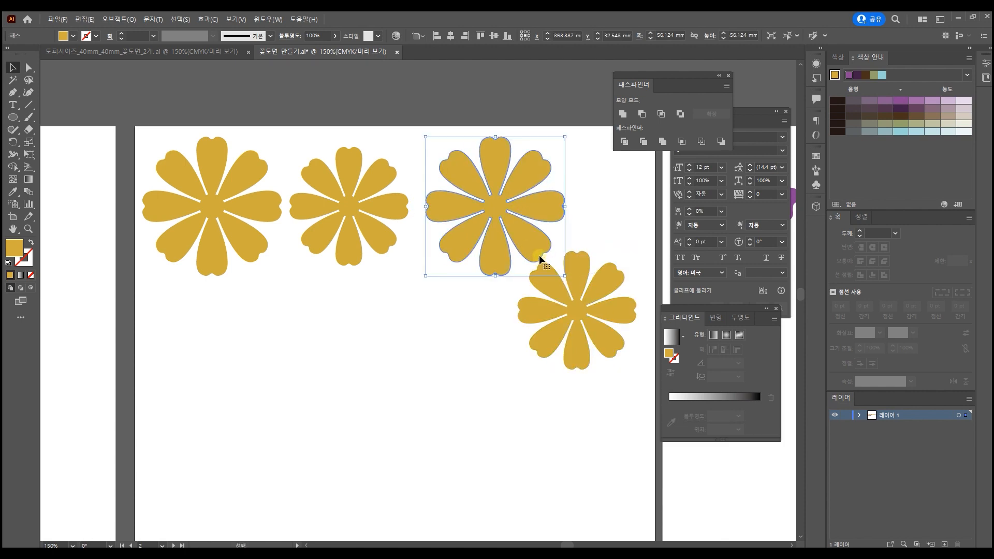
{"action": "scroll", "coordinate": [541, 261], "scroll_direction": "up", "scroll_amount": 2}
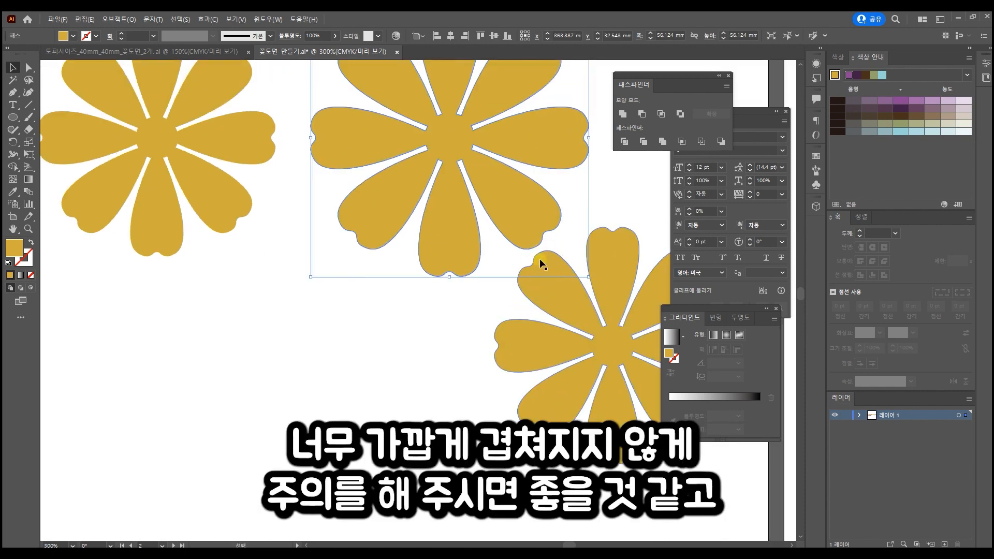
{"action": "scroll", "coordinate": [539, 246], "scroll_direction": "down", "scroll_amount": 1}
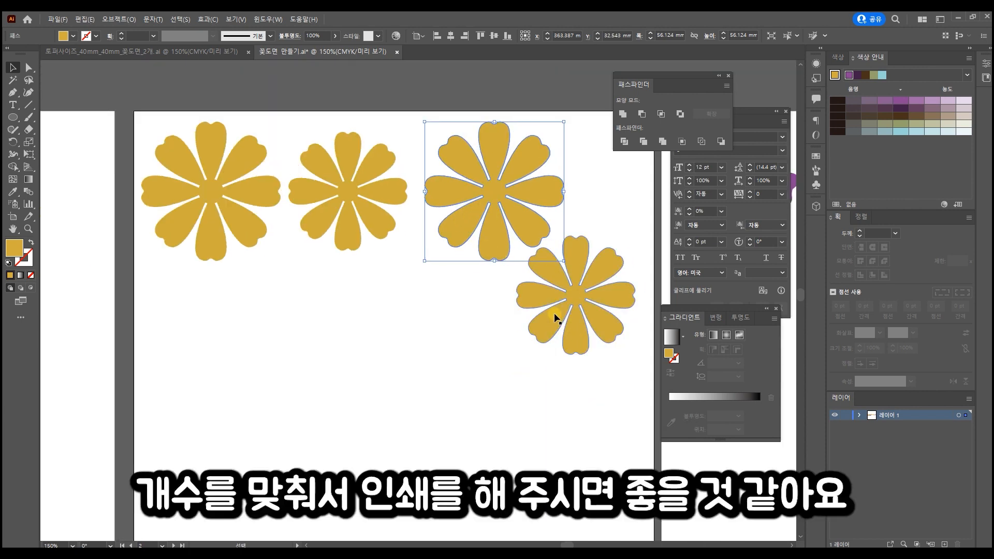
{"action": "left_click_drag", "start_coordinate": [510, 288], "coordinate": [471, 255]}
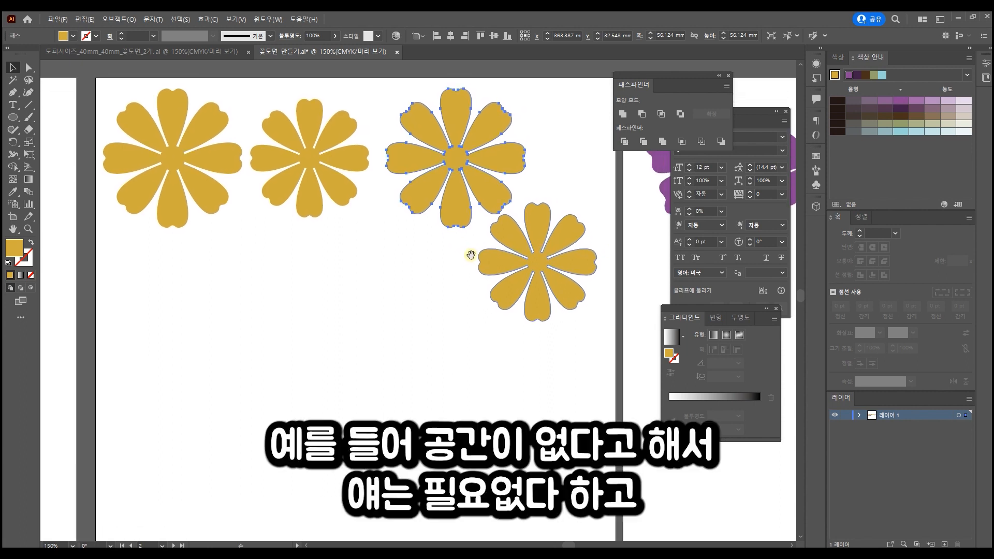
{"action": "left_click", "coordinate": [544, 243]}
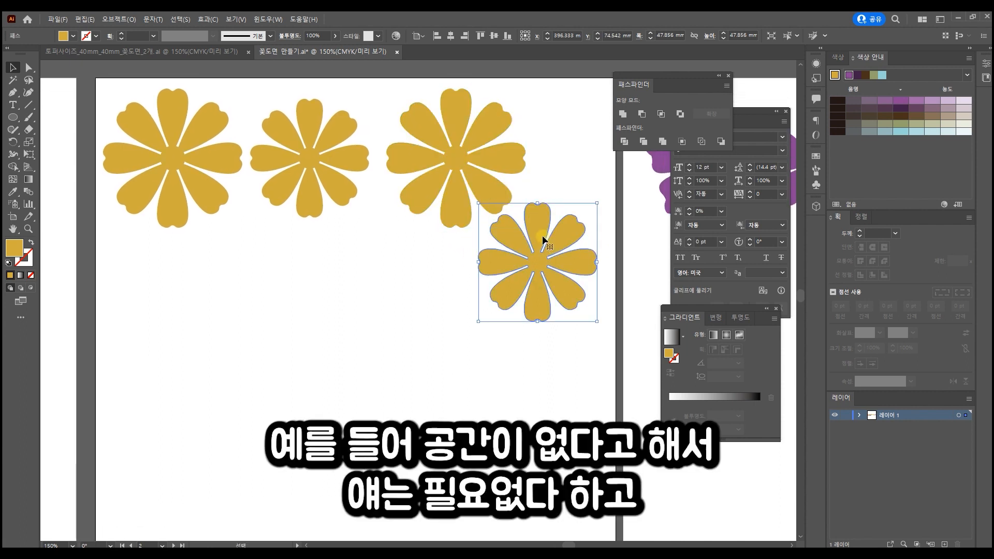
{"action": "key", "text": "Delete"}
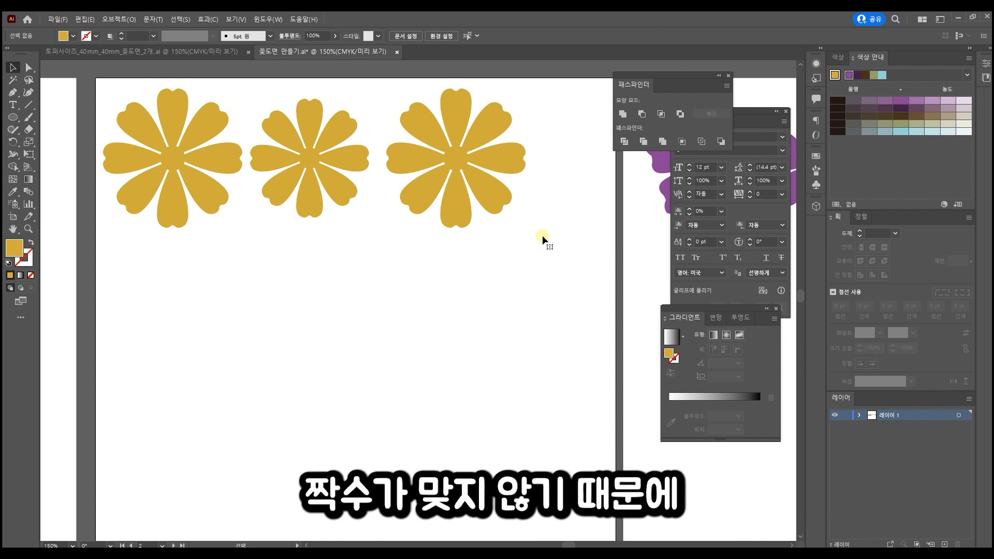
{"action": "key", "text": "ctrl+z"}
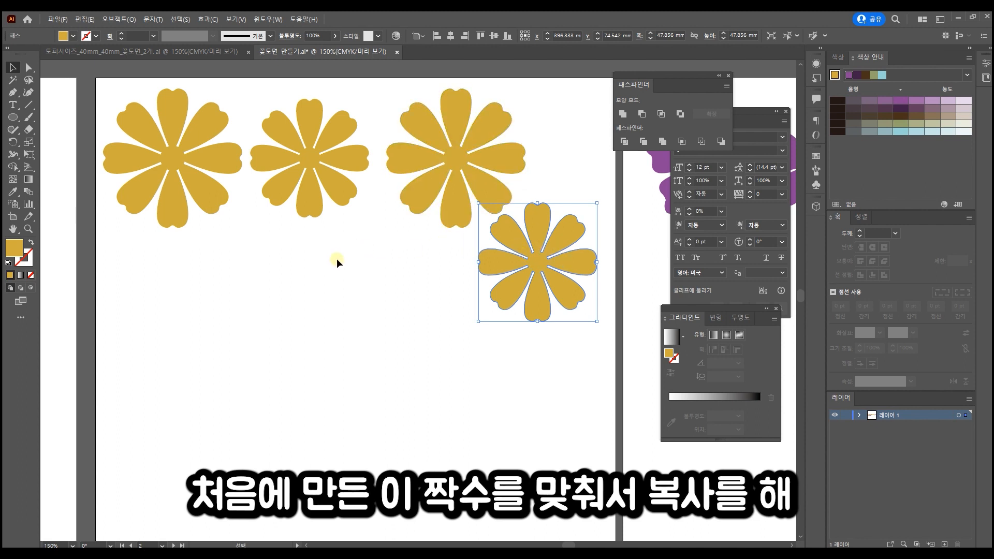
Step: Copy all four yellow flowers as a set straight below the originals
{"action": "left_click_drag", "start_coordinate": [517, 327], "coordinate": [166, 145]}
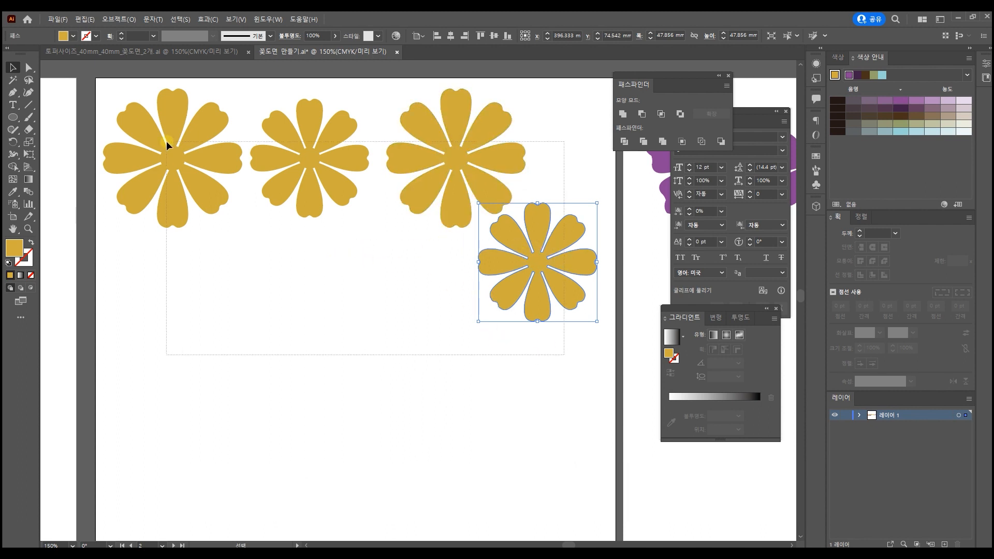
{"action": "left_click_drag", "start_coordinate": [333, 155], "coordinate": [334, 331]}
{"action": "left_click", "coordinate": [344, 238]}
{"action": "left_click_drag", "start_coordinate": [365, 270], "coordinate": [411, 270]}
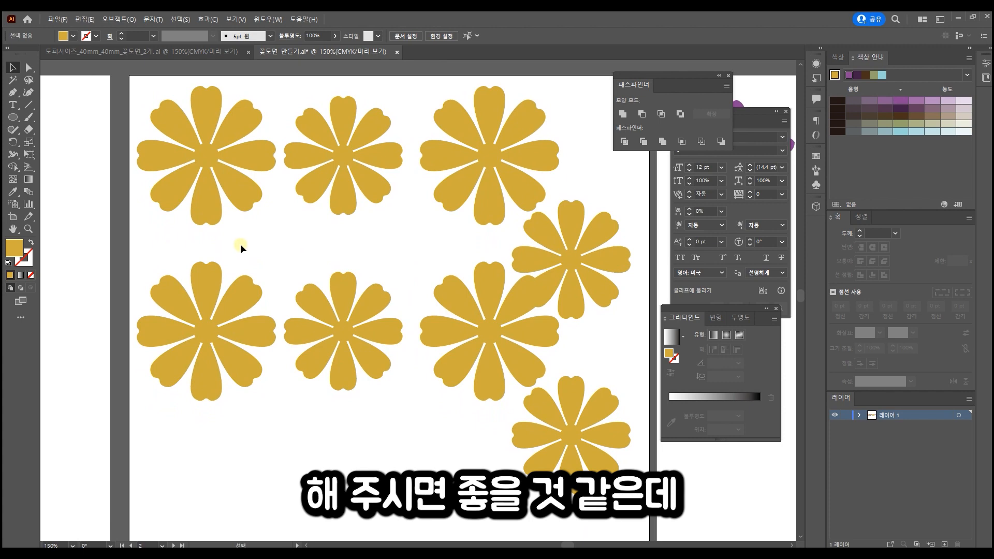
Step: Rearrange the copied yellow flowers, a large and small pair offset in the second row and another pair starting the third row
{"action": "left_click_drag", "start_coordinate": [330, 318], "coordinate": [404, 262]}
{"action": "left_click_drag", "start_coordinate": [508, 309], "coordinate": [229, 373]}
{"action": "left_click_drag", "start_coordinate": [561, 417], "coordinate": [343, 368]}
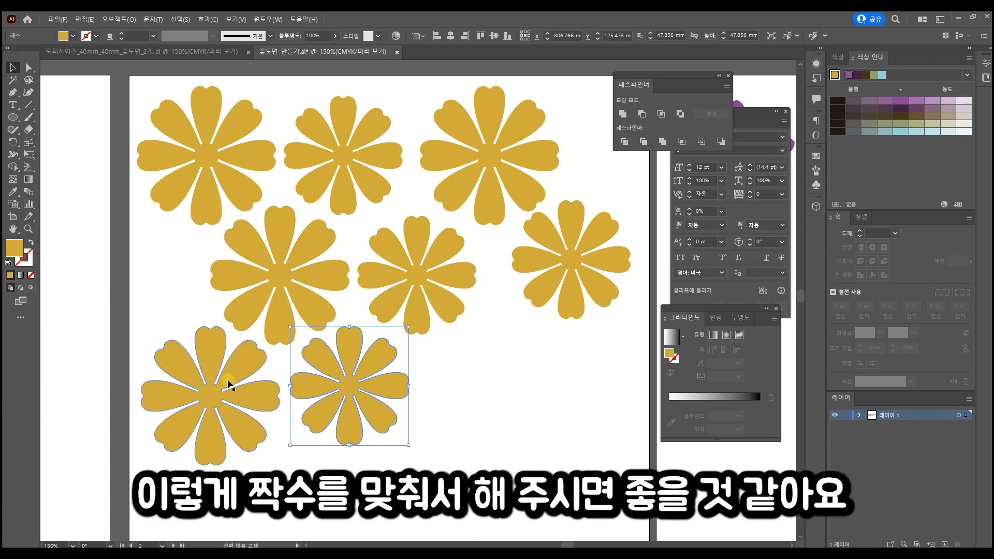
Step: Complete the third row with a large yellow flower and add a staggered fourth row of one large and two small flowers
{"action": "left_click", "coordinate": [248, 378], "text": "shift"}
{"action": "left_click_drag", "start_coordinate": [363, 359], "coordinate": [546, 224]}
{"action": "left_click_drag", "start_coordinate": [591, 249], "coordinate": [437, 232]}
{"action": "left_click", "coordinate": [493, 280]}
{"action": "key", "text": "ctrl+z"}
{"action": "left_click_drag", "start_coordinate": [231, 374], "coordinate": [446, 244]}
{"action": "left_click", "coordinate": [546, 354]}
{"action": "left_click_drag", "start_coordinate": [611, 236], "coordinate": [526, 351]}
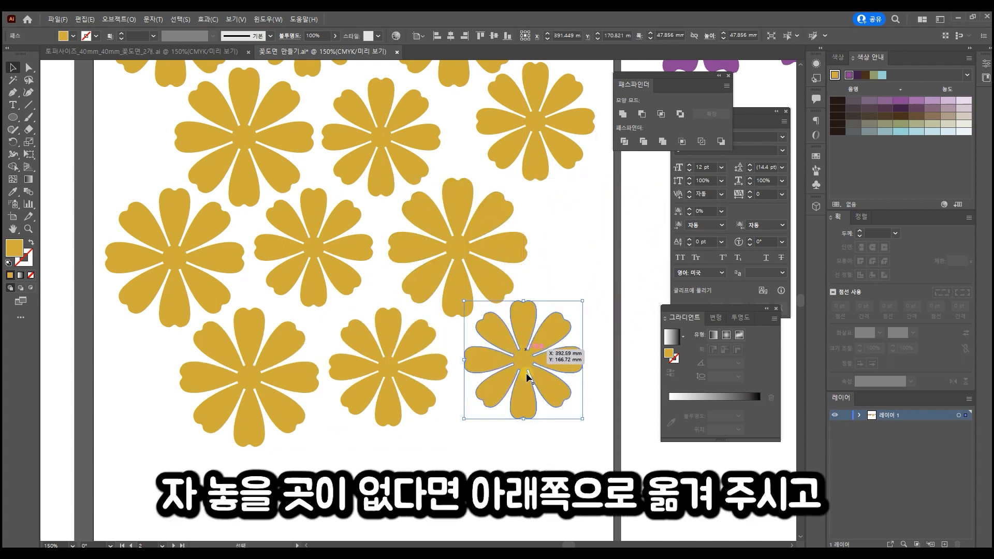
Step: Copy two large and two small yellow flowers into the free space at the bottom of the second artboard
{"action": "left_click", "coordinate": [471, 243], "text": "shift"}
{"action": "scroll", "coordinate": [529, 179], "scroll_direction": "down", "scroll_amount": 5}
{"action": "left_click_drag", "start_coordinate": [529, 179], "coordinate": [423, 453]}
{"action": "left_click", "coordinate": [311, 450]}
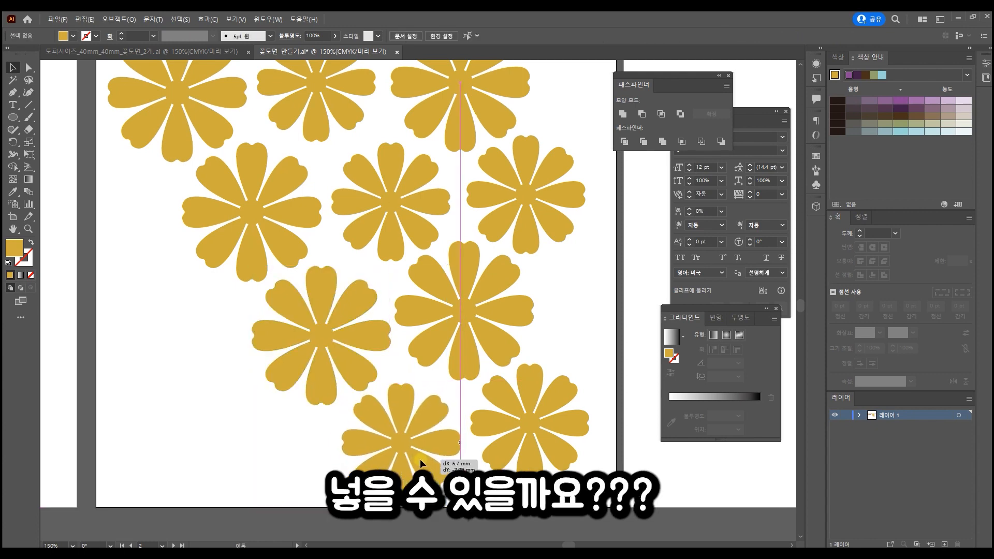
Step: Add another large and small yellow flower in the lower-left space of the second artboard
{"action": "left_click", "coordinate": [311, 331], "text": "shift"}
{"action": "left_click_drag", "start_coordinate": [311, 331], "coordinate": [161, 342]}
{"action": "left_click_drag", "start_coordinate": [307, 373], "coordinate": [428, 327]}
{"action": "left_click", "coordinate": [438, 400]}
{"action": "left_click_drag", "start_coordinate": [389, 382], "coordinate": [384, 383]}
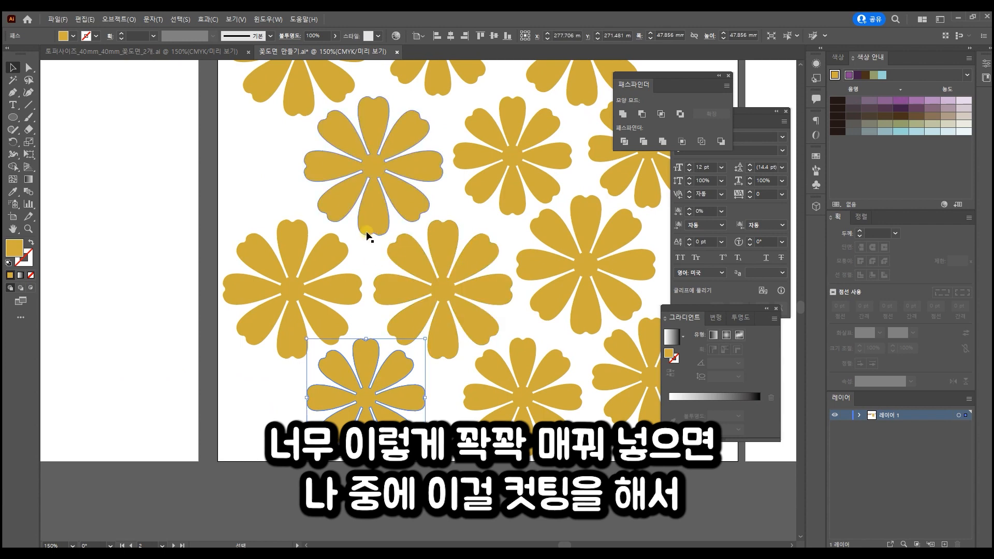
Step: Examine the spacing between the yellow flowers from the bottom to the top of the second artboard
{"action": "left_click_drag", "start_coordinate": [366, 232], "coordinate": [368, 300]}
{"action": "left_click_drag", "start_coordinate": [321, 327], "coordinate": [322, 321]}
{"action": "left_click_drag", "start_coordinate": [582, 126], "coordinate": [435, 303]}
{"action": "left_click_drag", "start_coordinate": [455, 237], "coordinate": [452, 306]}
{"action": "left_click_drag", "start_coordinate": [466, 220], "coordinate": [458, 318]}
{"action": "left_click_drag", "start_coordinate": [500, 381], "coordinate": [498, 210]}
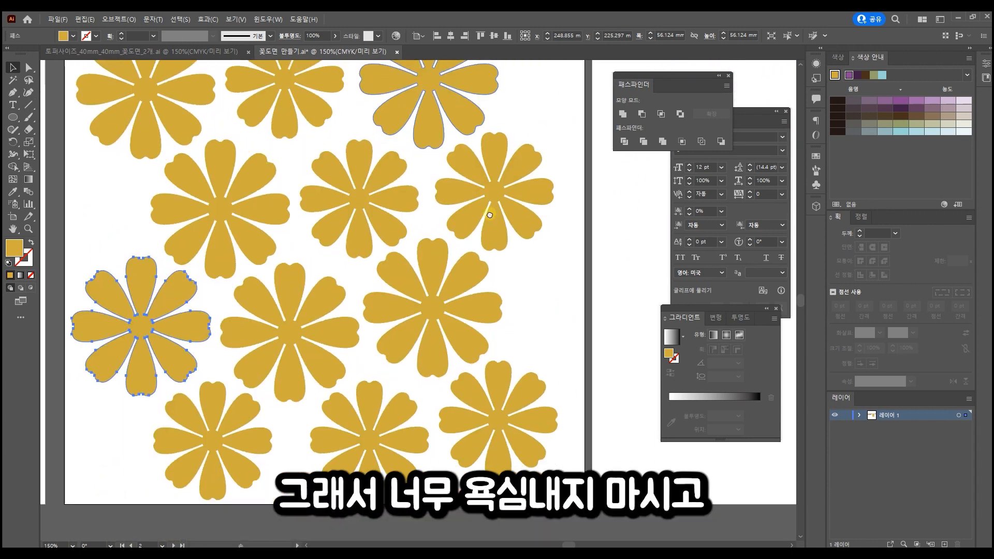
{"action": "mouse_move", "coordinate": [448, 340]}
{"action": "left_mouse_down"}
{"action": "mouse_move", "coordinate": [462, 307]}
{"action": "mouse_move", "coordinate": [465, 339]}
{"action": "left_mouse_up"}
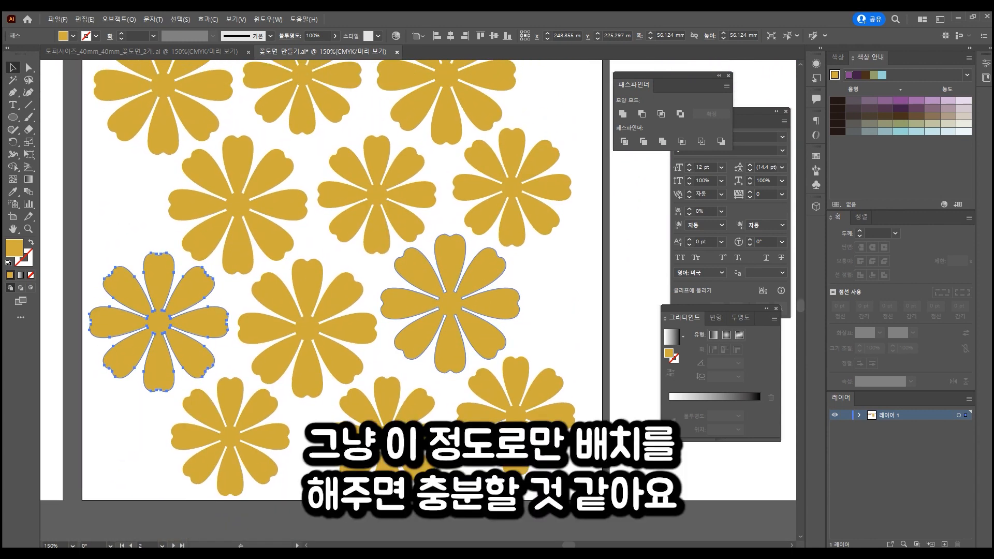
{"action": "left_click_drag", "start_coordinate": [408, 240], "coordinate": [427, 405]}
{"action": "left_click_drag", "start_coordinate": [456, 312], "coordinate": [446, 414]}
{"action": "left_click_drag", "start_coordinate": [456, 307], "coordinate": [465, 393]}
{"action": "left_click_drag", "start_coordinate": [474, 330], "coordinate": [403, 362]}
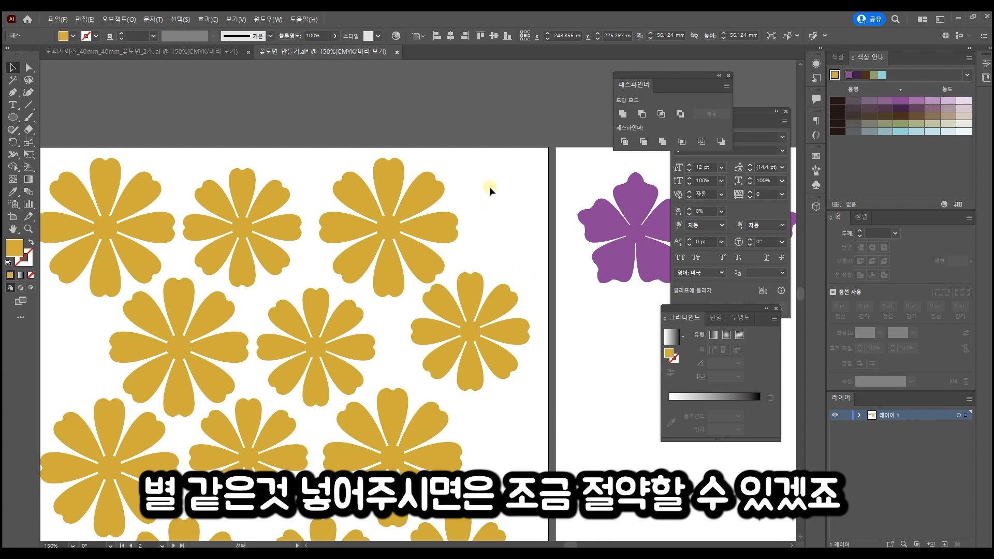
Step: Move the set of three purple flowers closer to the upper-left corner of the third artboard
{"action": "scroll", "coordinate": [502, 285], "scroll_direction": "down", "scroll_amount": 2}
{"action": "left_click_drag", "start_coordinate": [504, 344], "coordinate": [368, 286]}
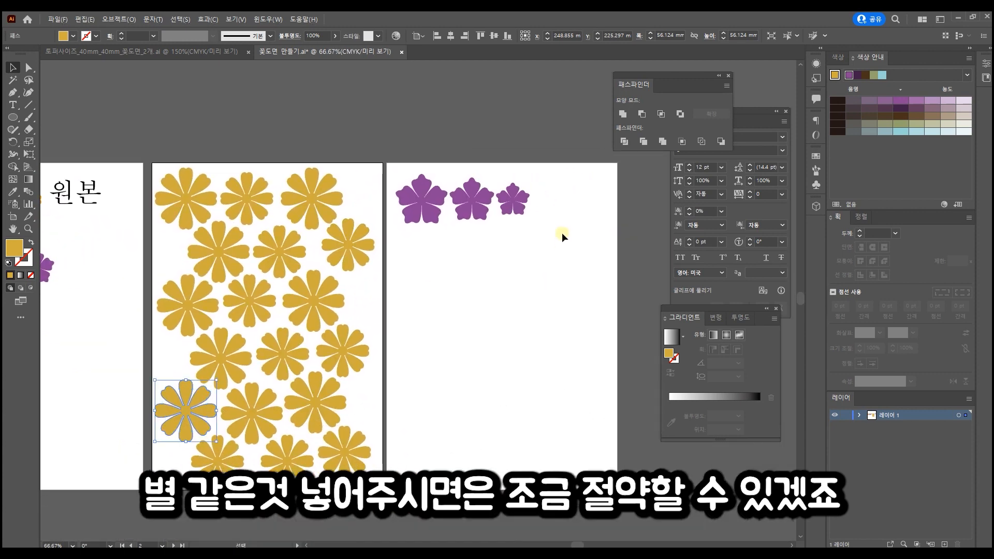
{"action": "scroll", "coordinate": [561, 241], "scroll_direction": "up", "scroll_amount": 2}
{"action": "left_click_drag", "start_coordinate": [451, 221], "coordinate": [144, 122]}
{"action": "scroll", "coordinate": [439, 259], "scroll_direction": "up", "scroll_amount": 1}
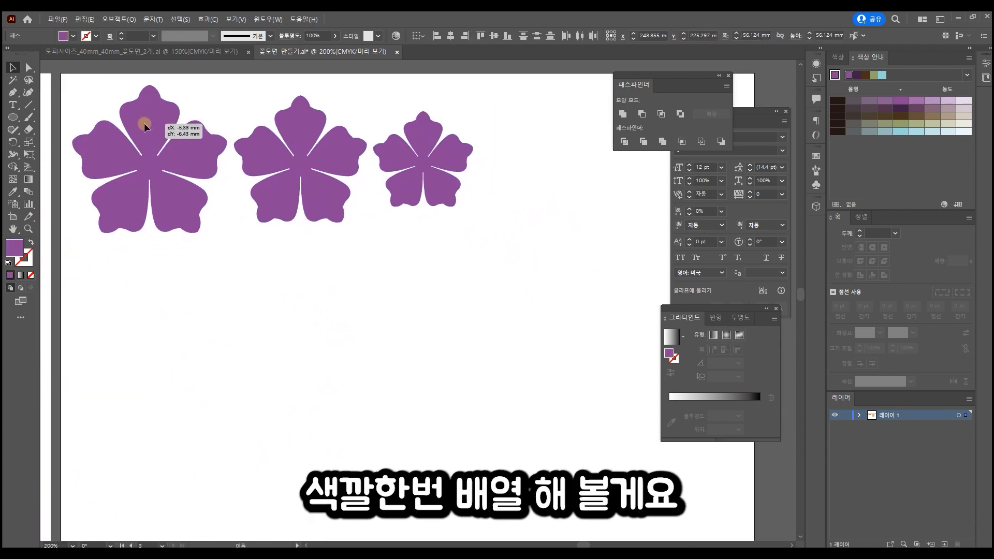
{"action": "scroll", "coordinate": [286, 188], "scroll_direction": "down", "scroll_amount": 1}
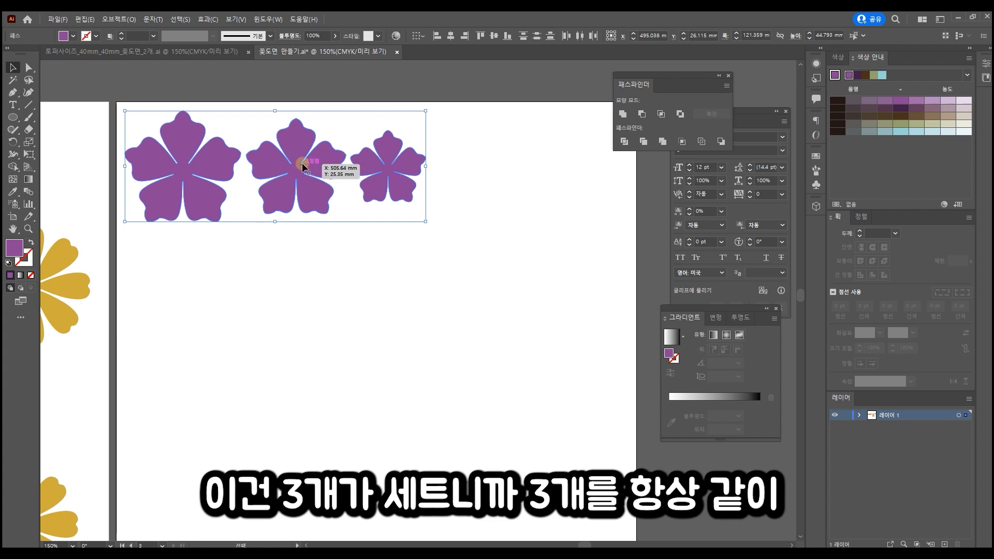
Step: Copy the three-flower purple set down the third artboard in rows offset alternately to the right and left
{"action": "left_click_drag", "start_coordinate": [301, 160], "coordinate": [482, 477], "text": "alt"}
{"action": "scroll", "coordinate": [454, 429], "scroll_direction": "down", "scroll_amount": 5}
{"action": "left_click_drag", "start_coordinate": [470, 249], "coordinate": [471, 451], "text": "alt"}
{"action": "scroll", "coordinate": [466, 363], "scroll_direction": "down", "scroll_amount": 3}
{"action": "left_click_drag", "start_coordinate": [473, 317], "coordinate": [288, 412], "text": "alt"}
{"action": "left_click", "coordinate": [476, 463]}
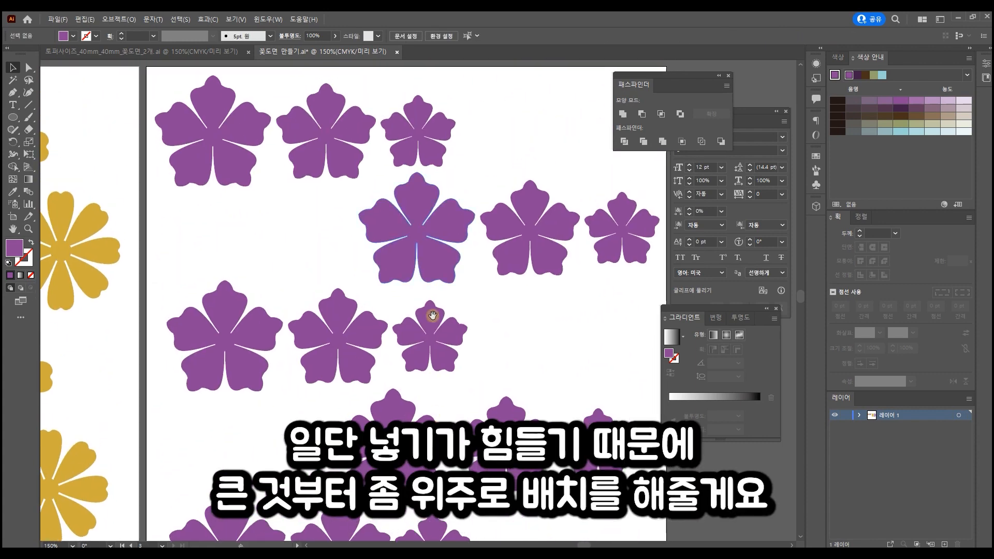
Step: Copy a purple three-flower set to the end of the first row so its large flower fills the gap
{"action": "left_click_drag", "start_coordinate": [433, 315], "coordinate": [428, 395]}
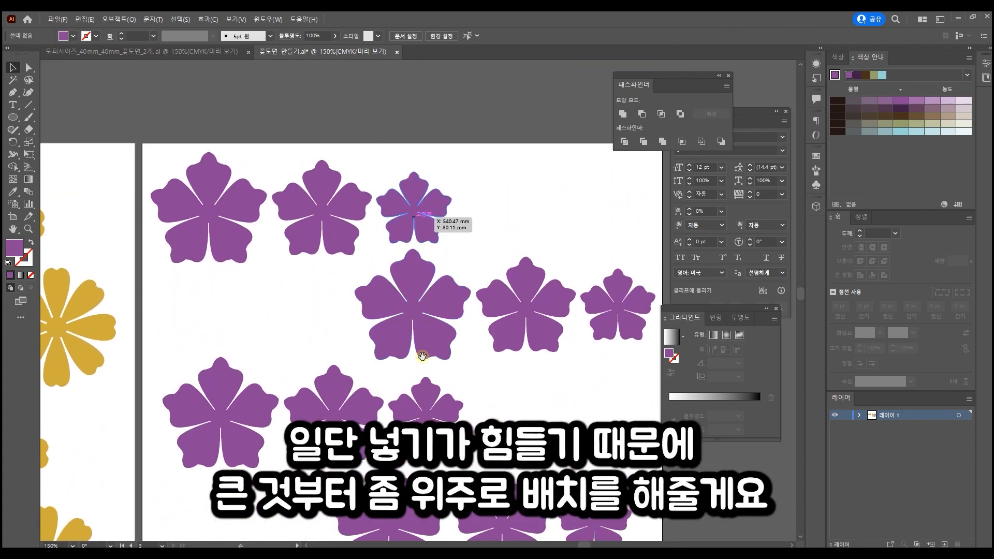
{"action": "left_click_drag", "start_coordinate": [422, 356], "coordinate": [370, 281]}
{"action": "left_click_drag", "start_coordinate": [396, 326], "coordinate": [402, 384]}
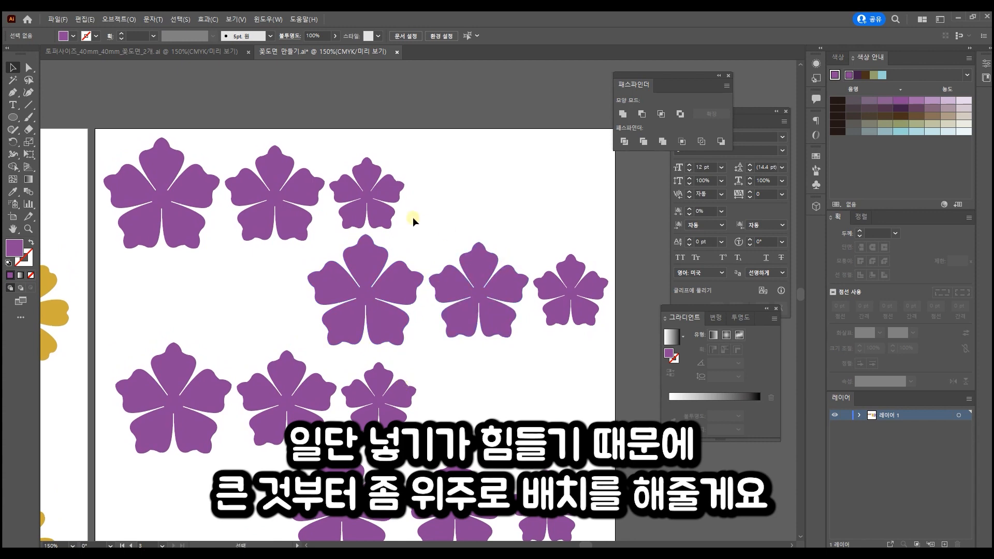
{"action": "left_click", "coordinate": [365, 293]}
{"action": "scroll", "coordinate": [374, 293], "scroll_direction": "down", "scroll_amount": 1}
{"action": "scroll", "coordinate": [375, 293], "scroll_direction": "down", "scroll_amount": 1}
{"action": "left_click", "coordinate": [137, 165]}
{"action": "left_click", "coordinate": [409, 228]}
{"action": "left_click_drag", "start_coordinate": [255, 231], "coordinate": [575, 282]}
{"action": "left_click_drag", "start_coordinate": [454, 282], "coordinate": [569, 179]}
Step: Move the medium and small purple flowers that overhang the artboard into the gap at the end of the third row
{"action": "left_click", "coordinate": [580, 248]}
{"action": "left_click_drag", "start_coordinate": [530, 241], "coordinate": [395, 237]}
{"action": "left_click_drag", "start_coordinate": [465, 179], "coordinate": [343, 390]}
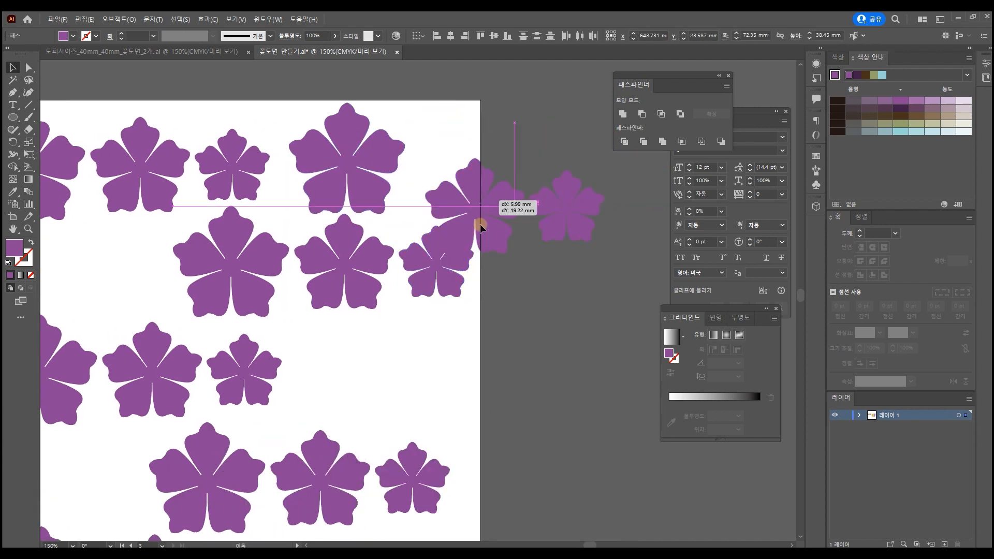
{"action": "left_click_drag", "start_coordinate": [346, 361], "coordinate": [546, 241]}
{"action": "left_click_drag", "start_coordinate": [337, 329], "coordinate": [450, 271]}
Step: Add a large purple flower to the fifth row and fit a medium and a small one into the start of the fourth
{"action": "left_click_drag", "start_coordinate": [283, 269], "coordinate": [448, 371]}
{"action": "left_click_drag", "start_coordinate": [545, 304], "coordinate": [624, 409]}
{"action": "left_click_drag", "start_coordinate": [611, 377], "coordinate": [277, 300]}
{"action": "left_click_drag", "start_coordinate": [285, 300], "coordinate": [191, 310]}
{"action": "left_click_drag", "start_coordinate": [260, 304], "coordinate": [262, 293]}
{"action": "left_click_drag", "start_coordinate": [182, 318], "coordinate": [191, 312]}
{"action": "scroll", "coordinate": [365, 236], "scroll_direction": "down", "scroll_amount": 2}
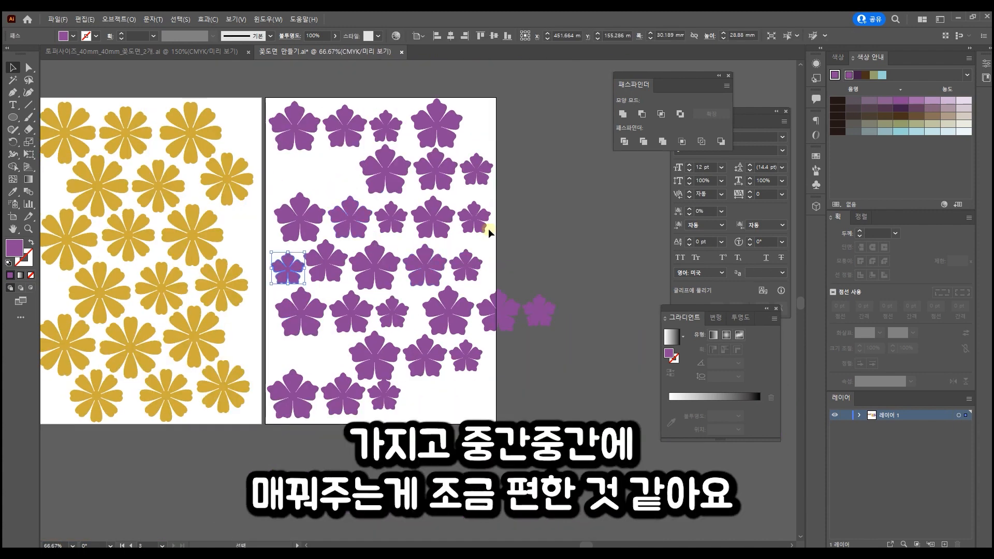
Step: Copy the purple three-flower set at the end of the fifth row down to the end of the last row
{"action": "scroll", "coordinate": [488, 228], "scroll_direction": "up", "scroll_amount": 1}
{"action": "left_click_drag", "start_coordinate": [512, 303], "coordinate": [564, 381]}
{"action": "left_click", "coordinate": [446, 352], "text": "shift"}
{"action": "left_click_drag", "start_coordinate": [439, 356], "coordinate": [440, 484]}
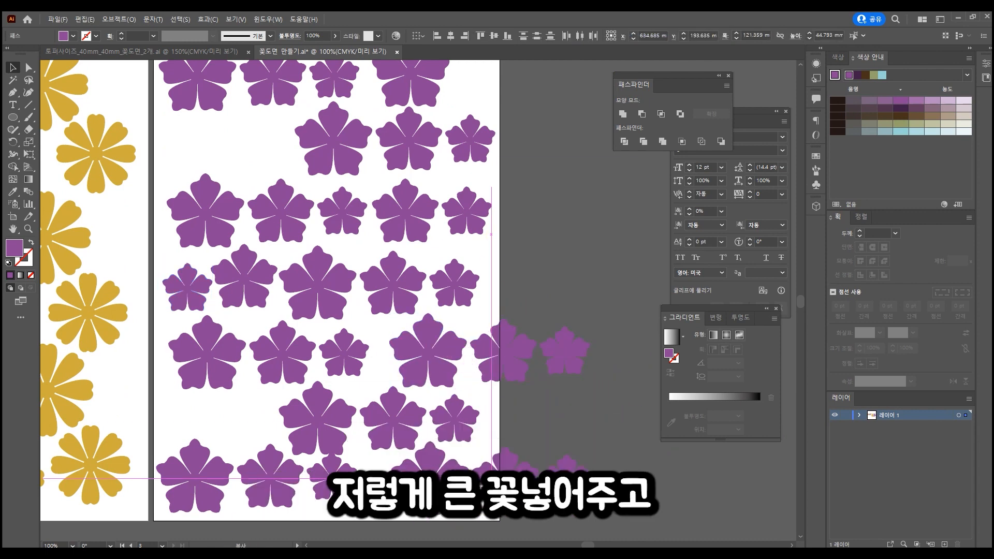
Step: Move the last row's overhanging medium and small purple flowers into the empty start of the second row
{"action": "left_click", "coordinate": [514, 434]}
{"action": "left_click_drag", "start_coordinate": [514, 434], "coordinate": [565, 486]}
{"action": "left_click_drag", "start_coordinate": [565, 485], "coordinate": [188, 145]}
{"action": "left_click", "coordinate": [472, 181]}
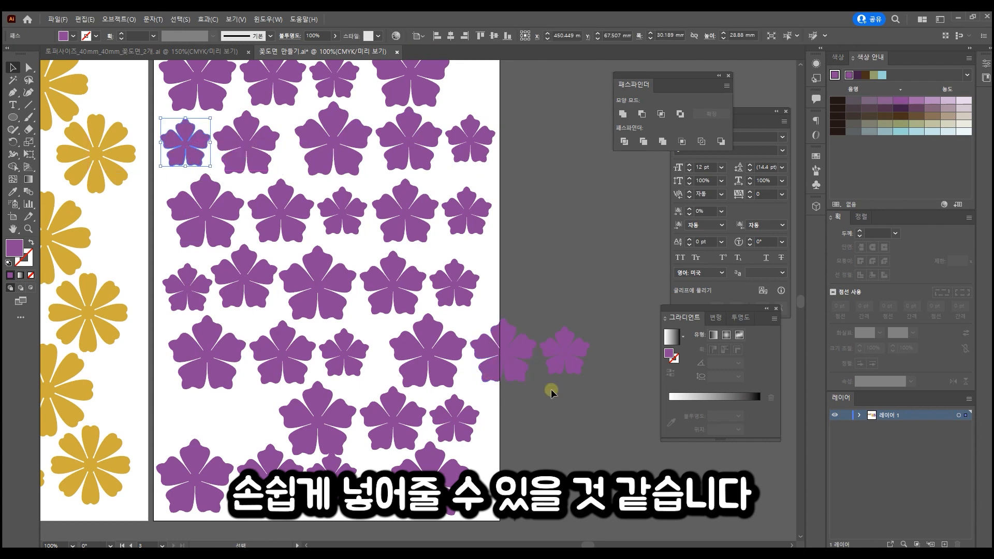
Step: Move the overhanging medium purple flower into the start of the second-to-last row and the small one to the end of the first row
{"action": "left_click_drag", "start_coordinate": [494, 348], "coordinate": [458, 101]}
{"action": "left_click", "coordinate": [309, 428]}
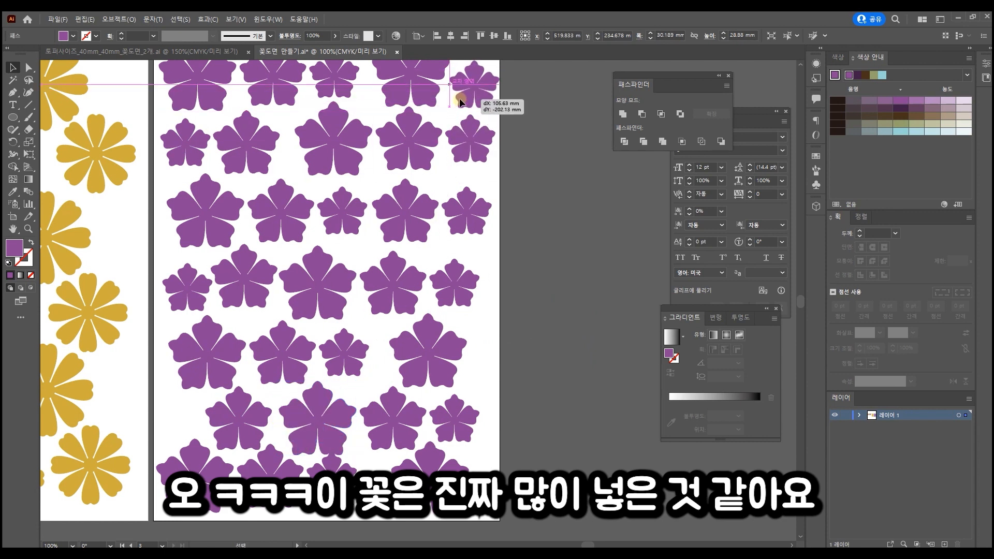
{"action": "scroll", "coordinate": [466, 211], "scroll_direction": "up", "scroll_amount": 1}
{"action": "mouse_move", "coordinate": [466, 211]}
{"action": "left_mouse_down"}
{"action": "mouse_move", "coordinate": [512, 350]}
{"action": "mouse_move", "coordinate": [505, 228]}
{"action": "mouse_move", "coordinate": [456, 181]}
{"action": "mouse_move", "coordinate": [461, 194]}
{"action": "left_mouse_up"}
Step: Reposition the small purple flower in the last row and nudge its neighbours to even out the gaps between them
{"action": "left_click_drag", "start_coordinate": [343, 478], "coordinate": [363, 486]}
{"action": "scroll", "coordinate": [394, 469], "scroll_direction": "up", "scroll_amount": 2}
{"action": "left_click_drag", "start_coordinate": [405, 394], "coordinate": [419, 288]}
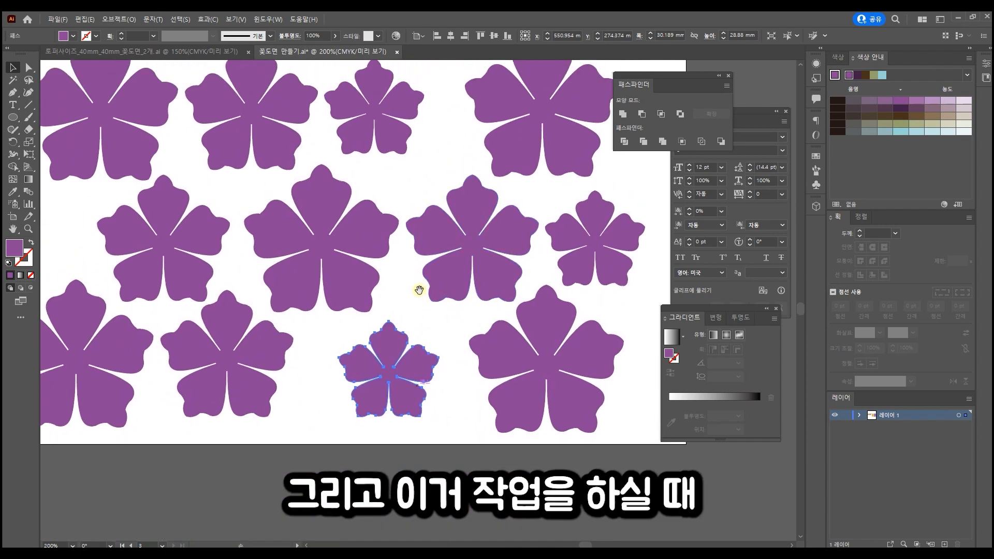
{"action": "left_click_drag", "start_coordinate": [484, 270], "coordinate": [485, 263]}
{"action": "left_click_drag", "start_coordinate": [409, 374], "coordinate": [427, 353]}
{"action": "mouse_move", "coordinate": [374, 358]}
{"action": "left_mouse_down"}
{"action": "mouse_move", "coordinate": [478, 359]}
{"action": "mouse_move", "coordinate": [376, 368]}
{"action": "left_mouse_up"}
Step: Nudge individual purple flowers in the upper rows, including the second row's medium one, to space them evenly without overlaps
{"action": "left_click_drag", "start_coordinate": [314, 316], "coordinate": [320, 383]}
{"action": "left_click_drag", "start_coordinate": [270, 264], "coordinate": [254, 275]}
{"action": "left_click_drag", "start_coordinate": [384, 271], "coordinate": [372, 268]}
{"action": "left_click_drag", "start_coordinate": [498, 168], "coordinate": [451, 358]}
{"action": "left_click_drag", "start_coordinate": [433, 312], "coordinate": [433, 301]}
{"action": "left_click_drag", "start_coordinate": [472, 264], "coordinate": [475, 387]}
{"action": "left_click_drag", "start_coordinate": [462, 280], "coordinate": [461, 342]}
{"action": "left_click_drag", "start_coordinate": [436, 307], "coordinate": [425, 387]}
{"action": "left_click_drag", "start_coordinate": [271, 320], "coordinate": [277, 316]}
{"action": "scroll", "coordinate": [458, 269], "scroll_direction": "down", "scroll_amount": 1}
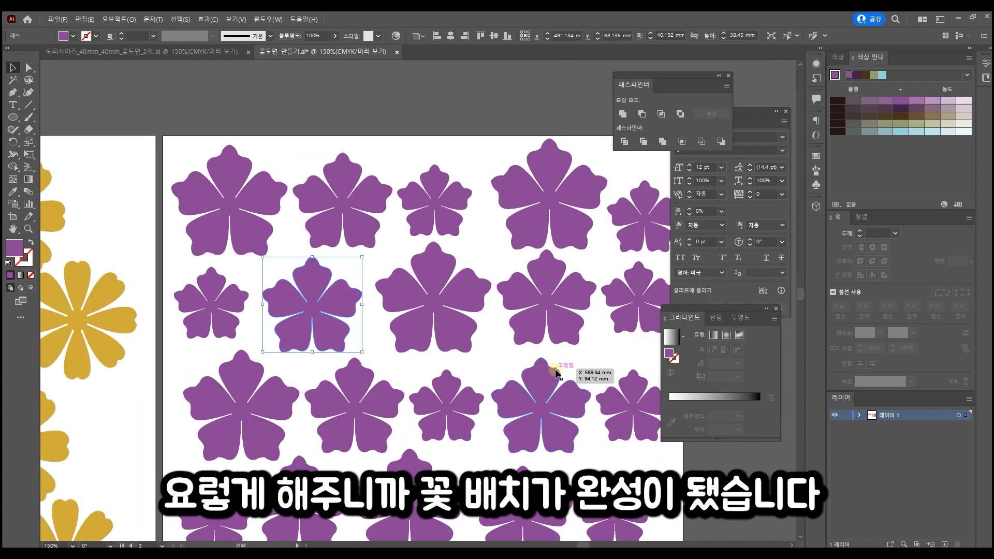
{"action": "scroll", "coordinate": [539, 357], "scroll_direction": "down", "scroll_amount": 2}
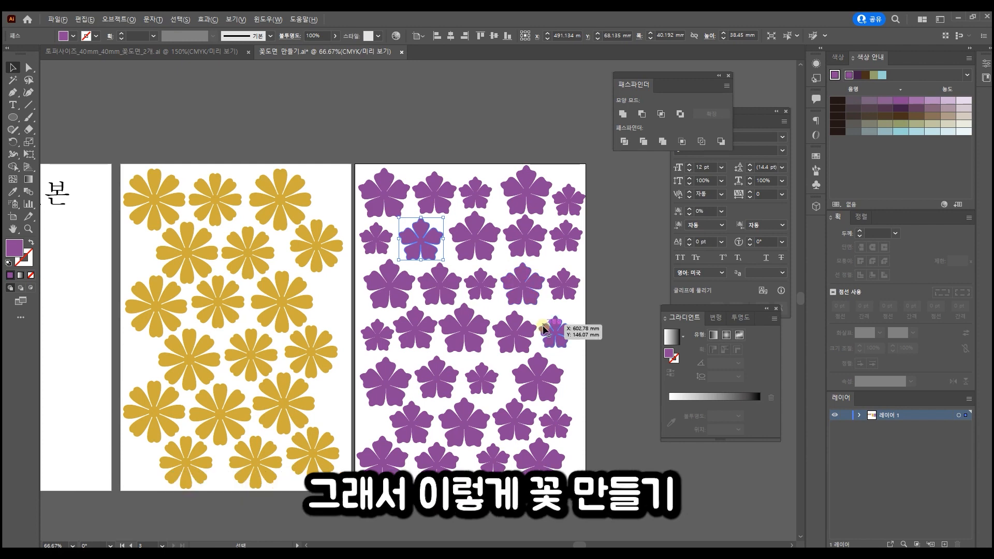
{"action": "scroll", "coordinate": [541, 329], "scroll_direction": "up", "scroll_amount": 1}
{"action": "scroll", "coordinate": [530, 363], "scroll_direction": "left", "scroll_amount": 5}
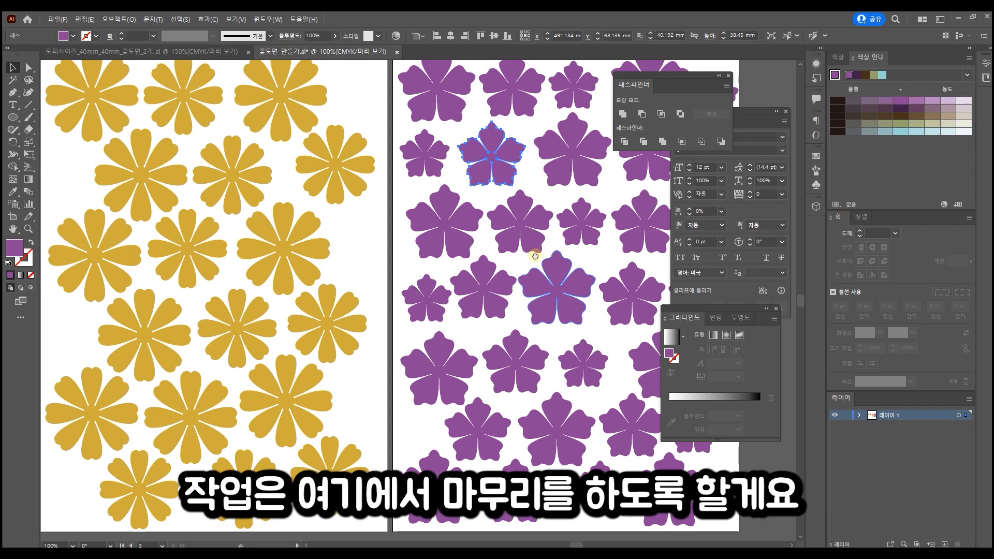
{"action": "left_click_drag", "start_coordinate": [541, 279], "coordinate": [549, 280]}
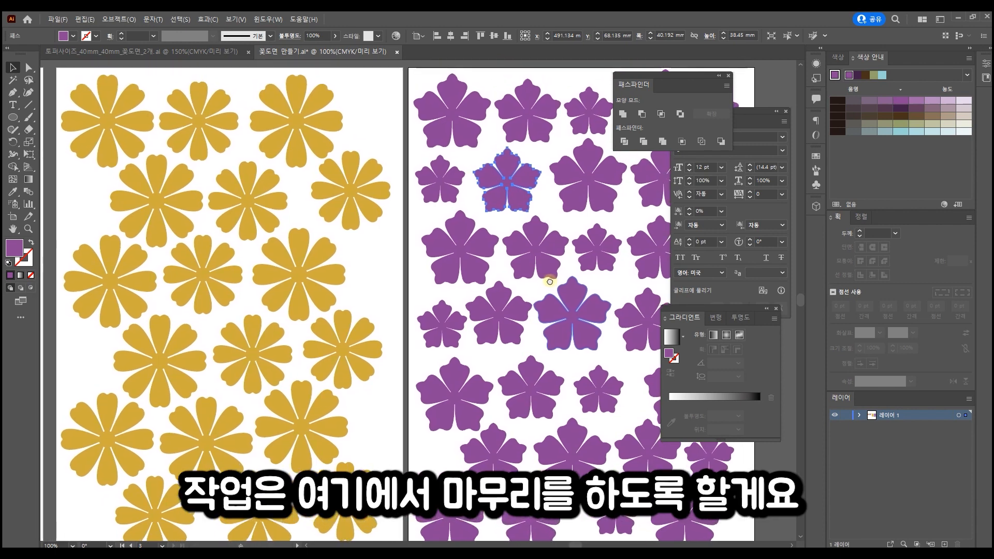